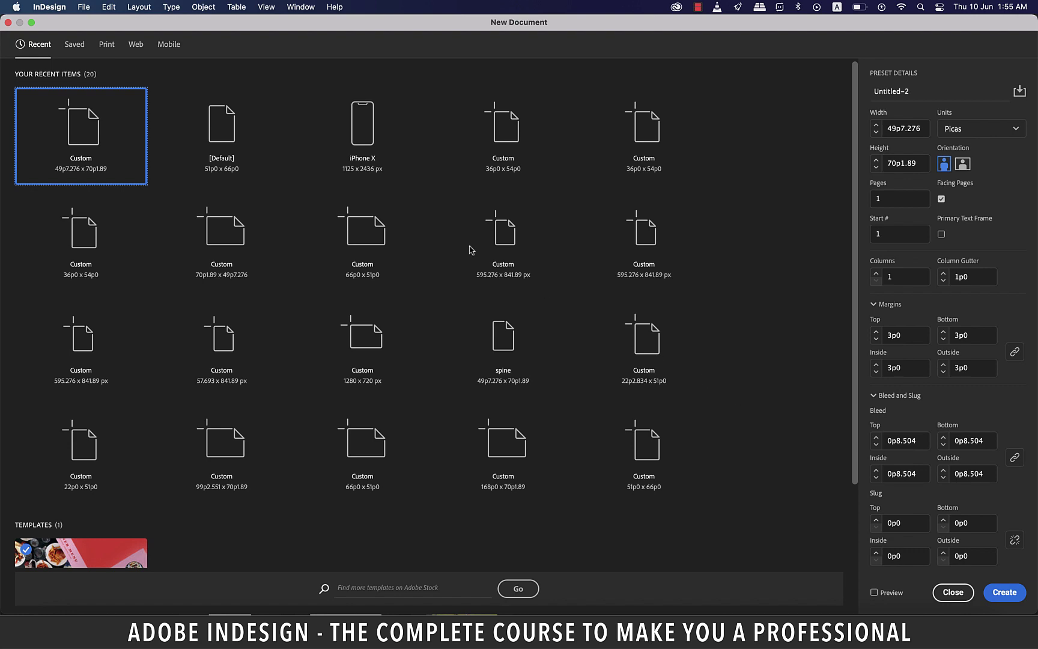
Choose the A4 print preset (210 × 297 mm) and switch units to millimetres
{"action": "left_click", "coordinate": [107, 46]}
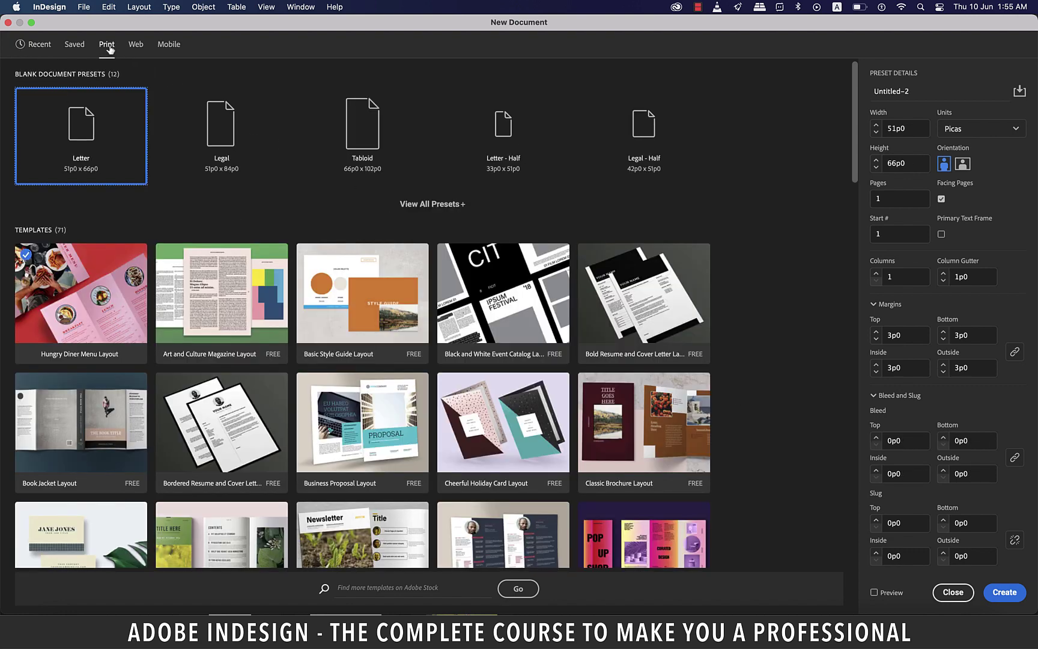
{"action": "left_click", "coordinate": [415, 205]}
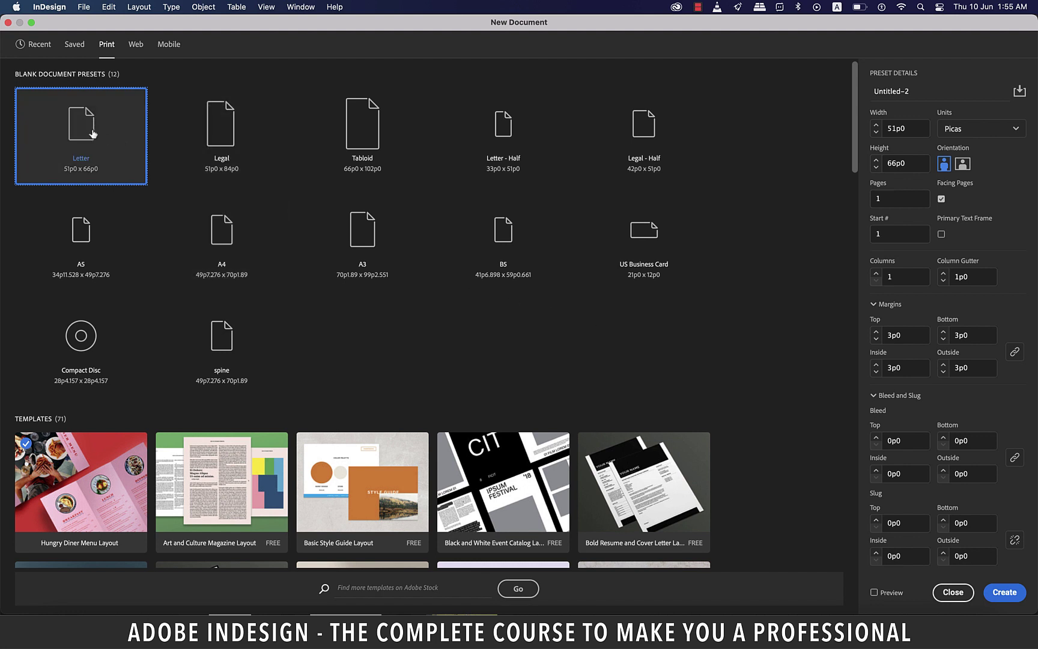
{"action": "left_click", "coordinate": [224, 238]}
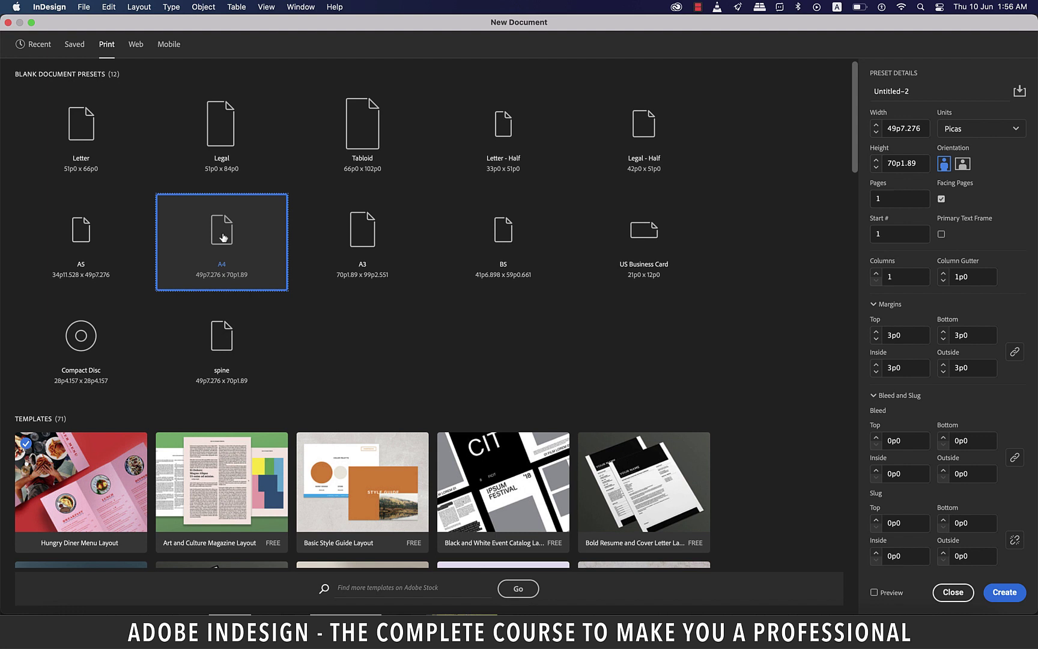
{"action": "left_click", "coordinate": [981, 128]}
{"action": "left_click", "coordinate": [977, 204]}
Create a 2-page document with facing pages off, 4 columns, 4 mm gutter and 3 mm bleed
{"action": "key", "text": "Tab"}
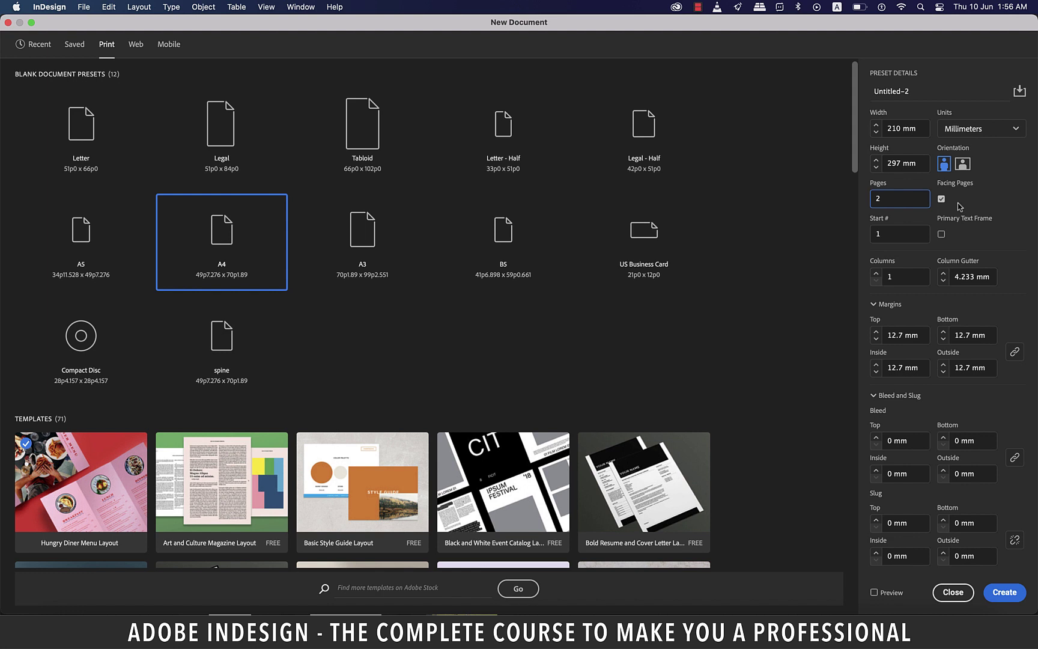
{"action": "left_click", "coordinate": [942, 199]}
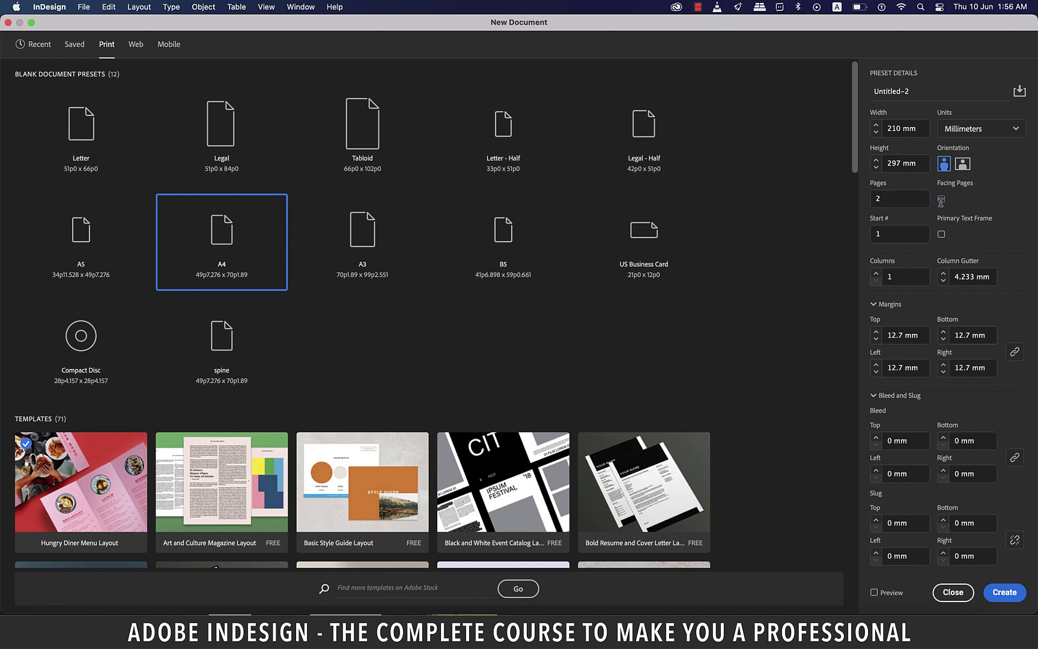
{"action": "left_click", "coordinate": [876, 274]}
{"action": "left_click", "coordinate": [877, 273]}
{"action": "left_click", "coordinate": [943, 282]}
{"action": "left_click", "coordinate": [876, 437]}
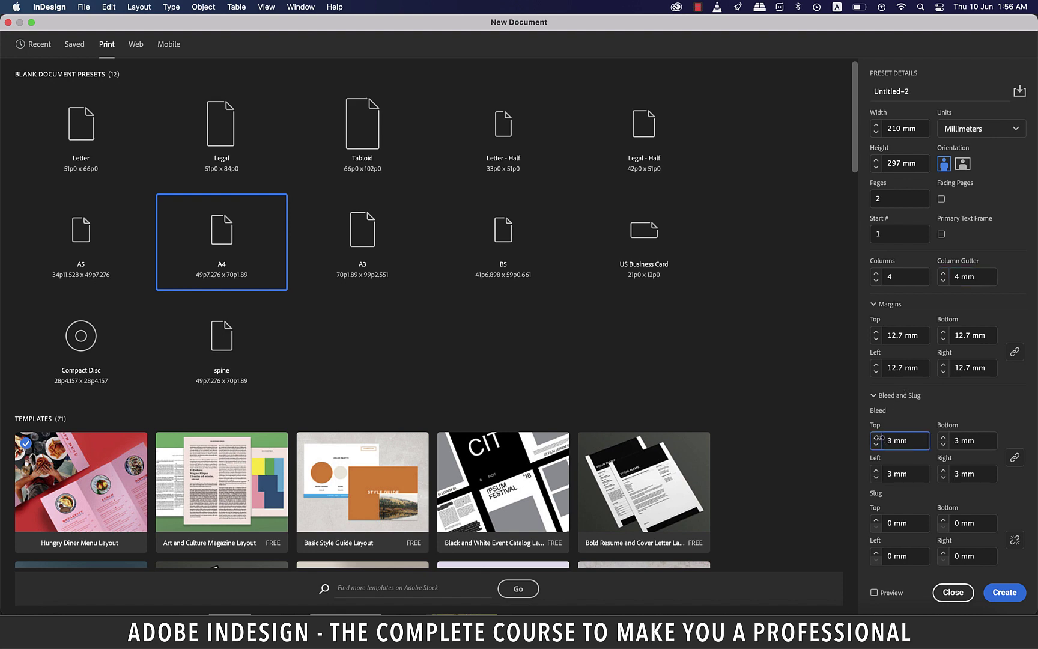
{"action": "left_click", "coordinate": [876, 437]}
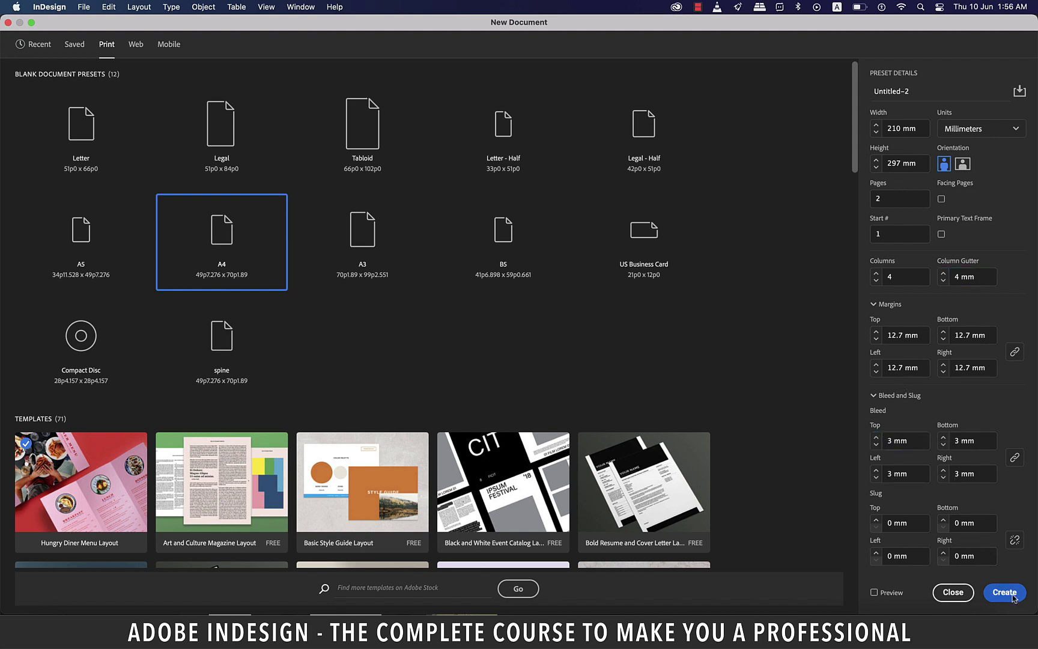
{"action": "left_click", "coordinate": [1004, 592]}
{"action": "key", "text": "super+equal"}
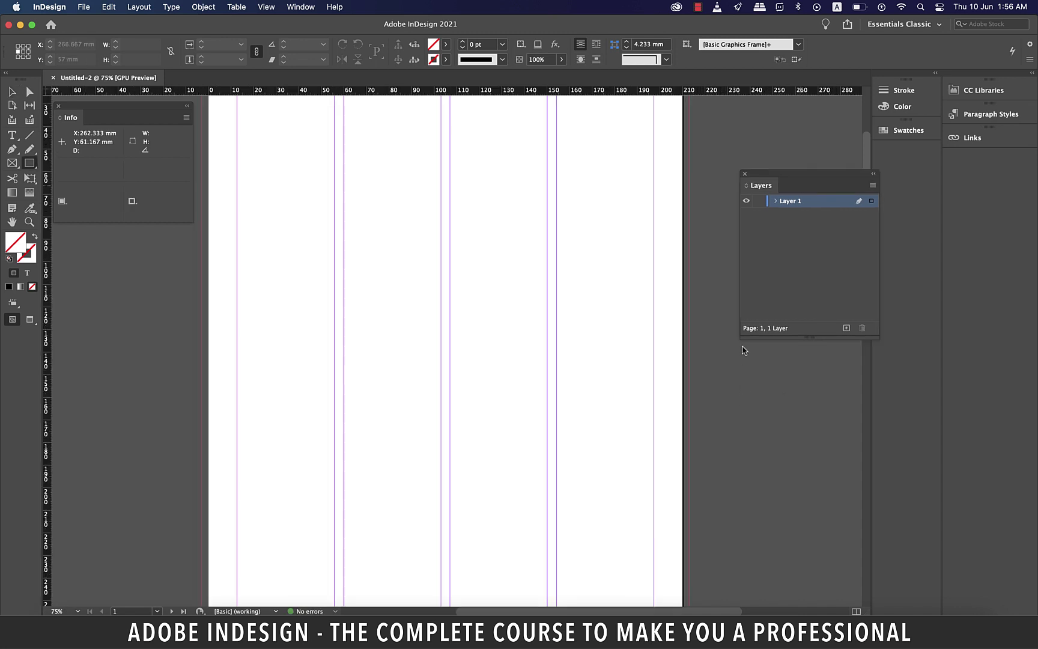
Close the Layers panel and drag a vertical guide to the page centre
{"action": "left_click", "coordinate": [746, 174]}
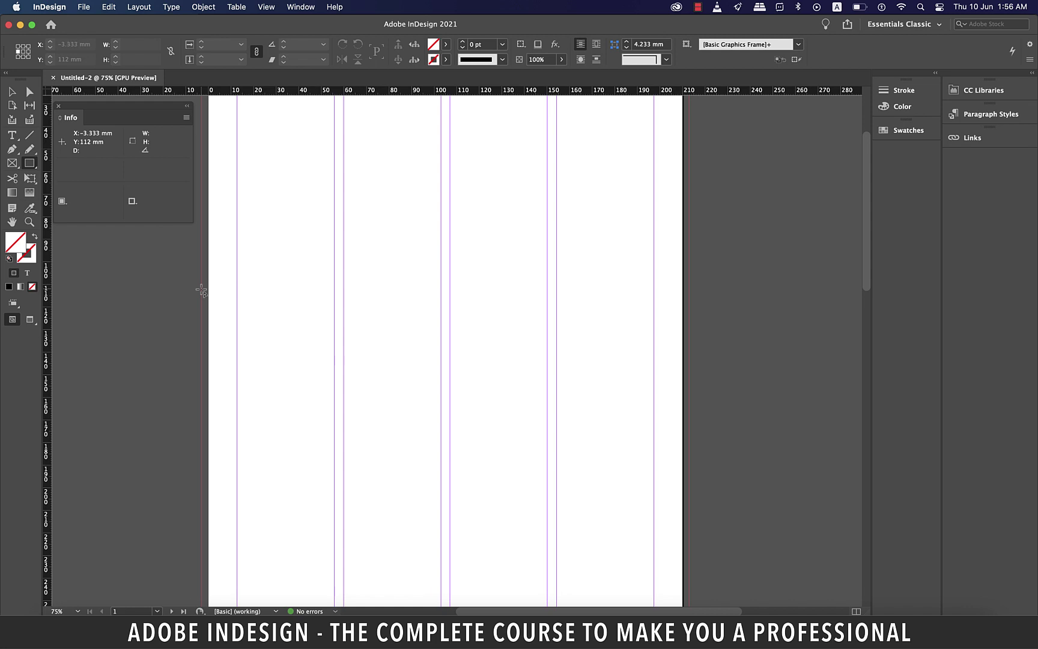
{"action": "left_click_drag", "start_coordinate": [201, 289], "coordinate": [689, 339]}
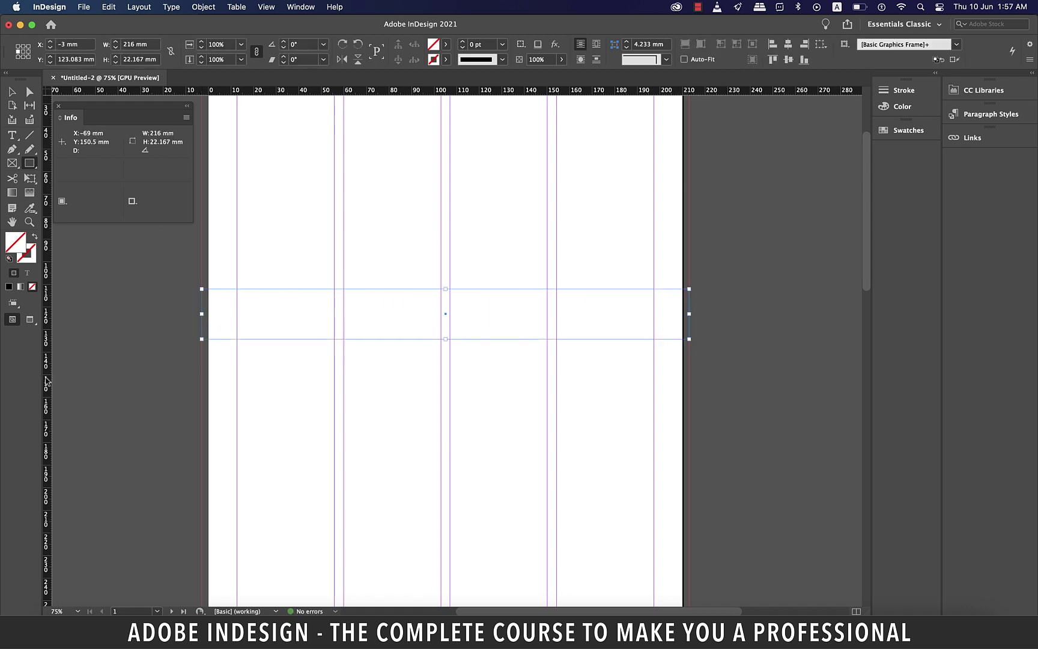
{"action": "left_click_drag", "start_coordinate": [47, 380], "coordinate": [445, 396]}
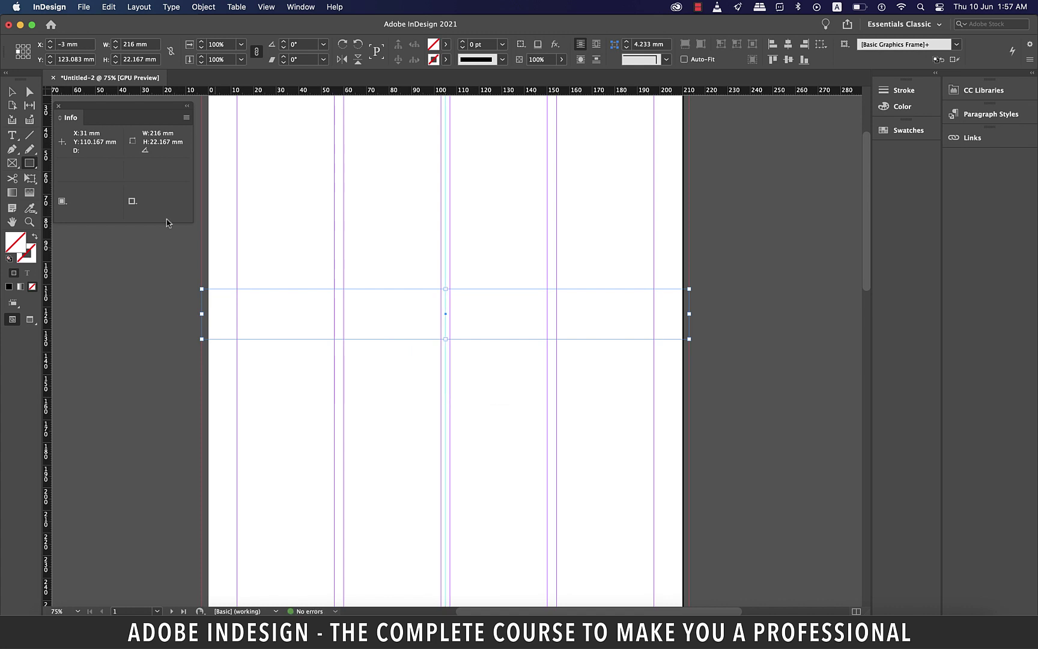
{"action": "key", "text": "v"}
{"action": "left_click", "coordinate": [581, 292]}
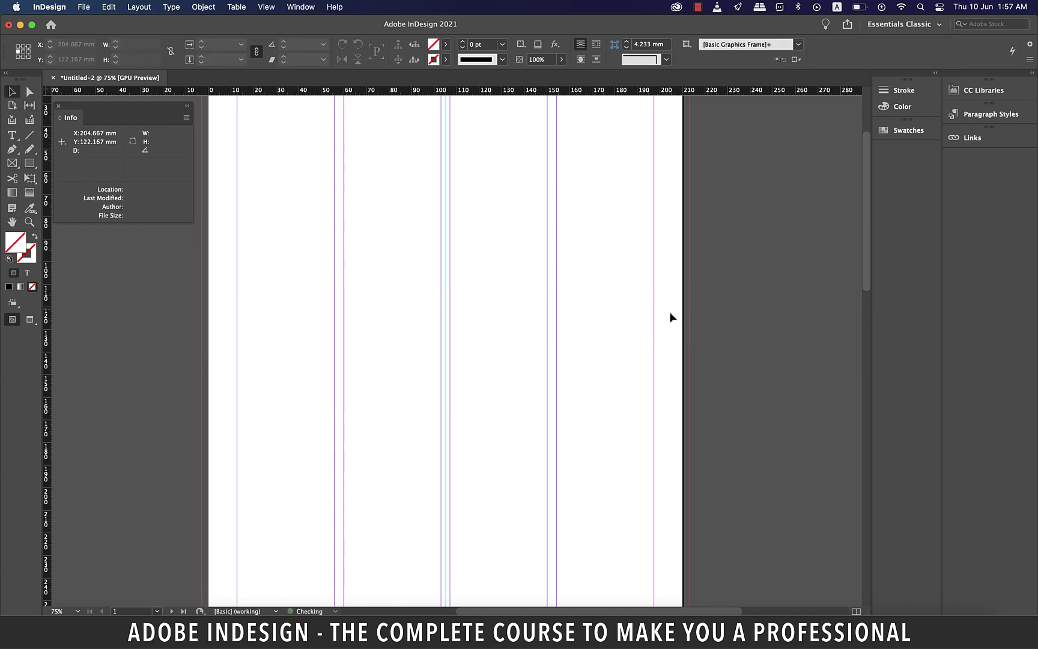
Hide the Info panel and draw a 216 × 60.5 mm frame across the top from the bleed corner
{"action": "scroll", "coordinate": [677, 317], "scroll_direction": "up", "scroll_amount": 5}
{"action": "key", "text": "F8"}
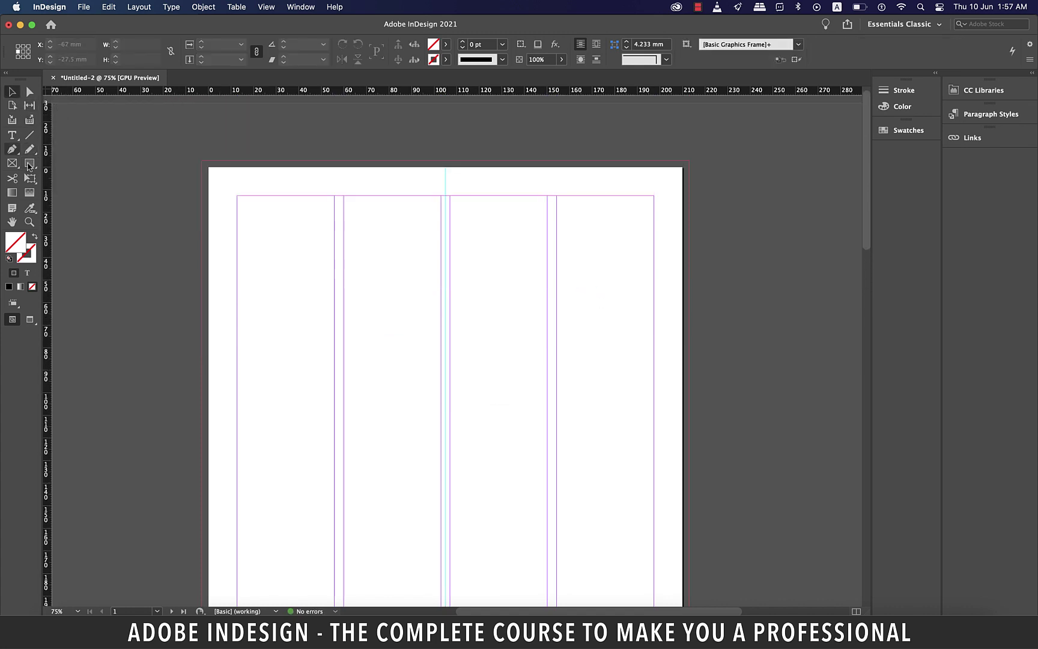
{"action": "left_click", "coordinate": [29, 163]}
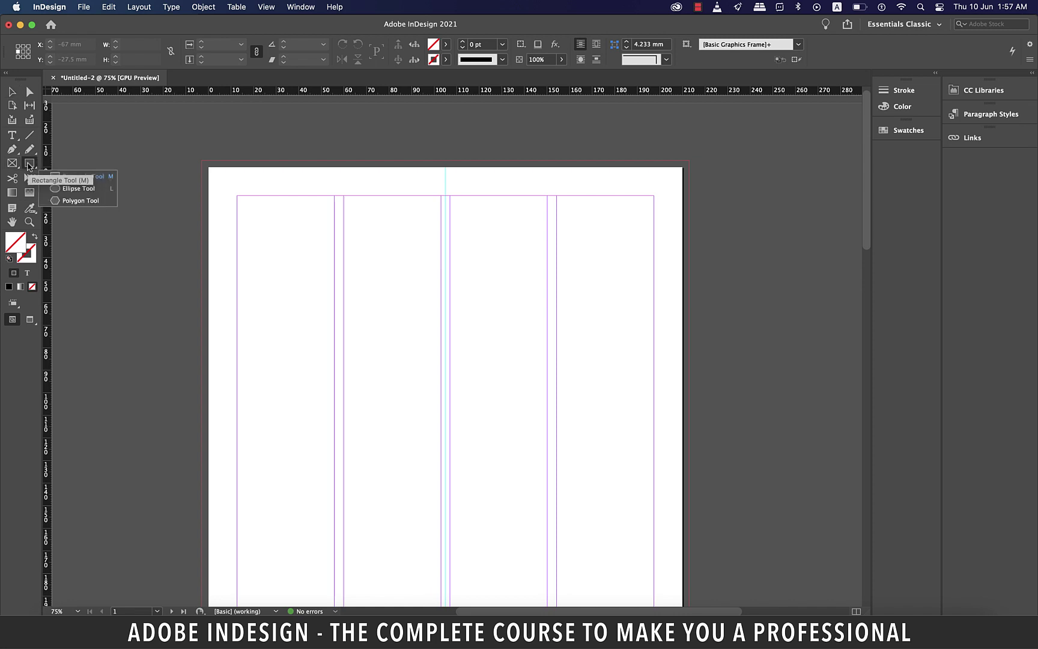
{"action": "left_click_drag", "start_coordinate": [202, 161], "coordinate": [689, 297]}
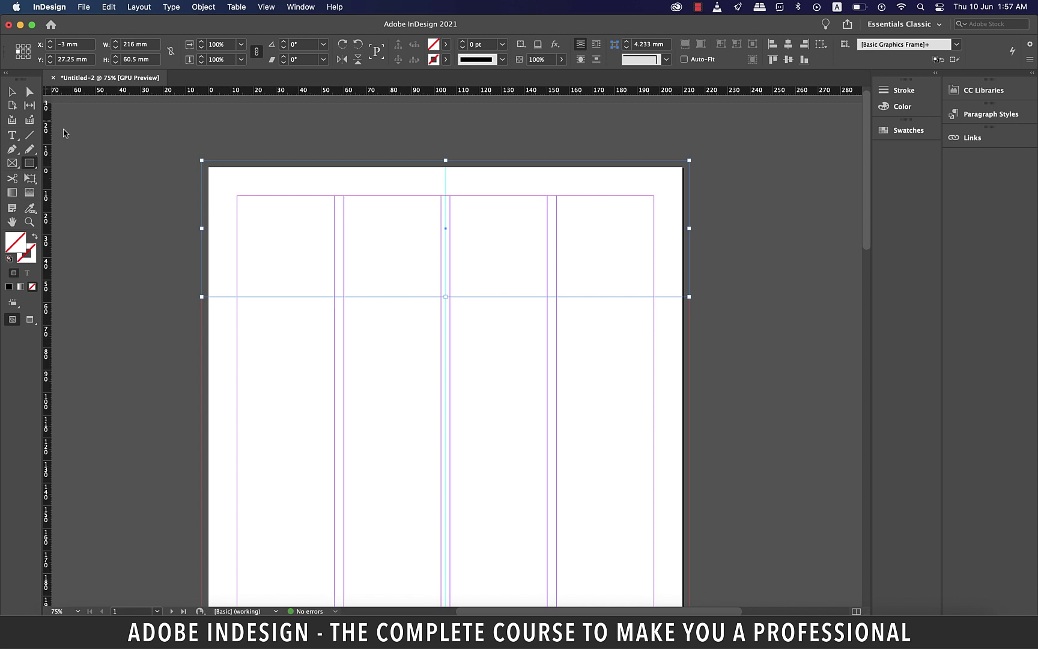
Drag the frame's bottom anchors so its lower edge slopes from about 54.5 mm to 91.167 mm
{"action": "left_click", "coordinate": [30, 92]}
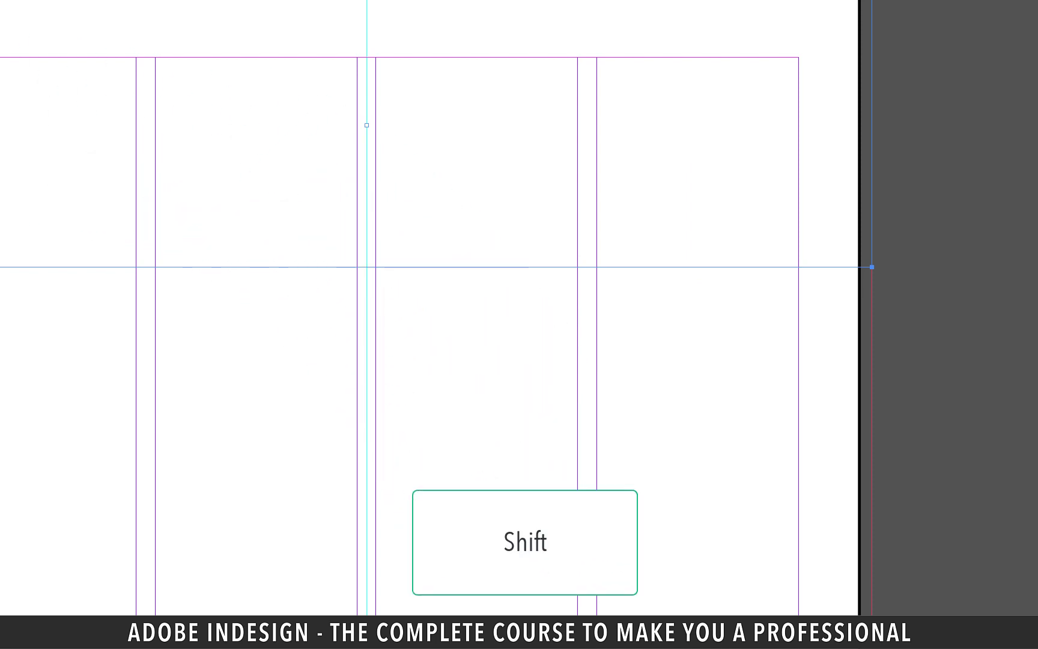
{"action": "left_click_drag", "start_coordinate": [872, 267], "coordinate": [873, 425]}
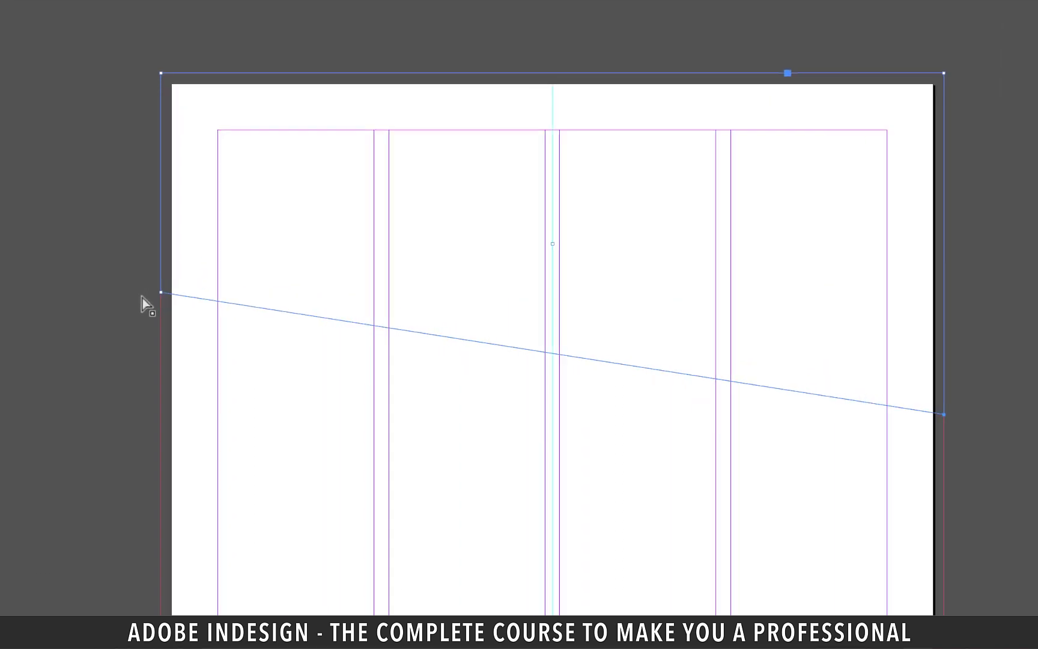
{"action": "left_click_drag", "start_coordinate": [131, 290], "coordinate": [131, 277]}
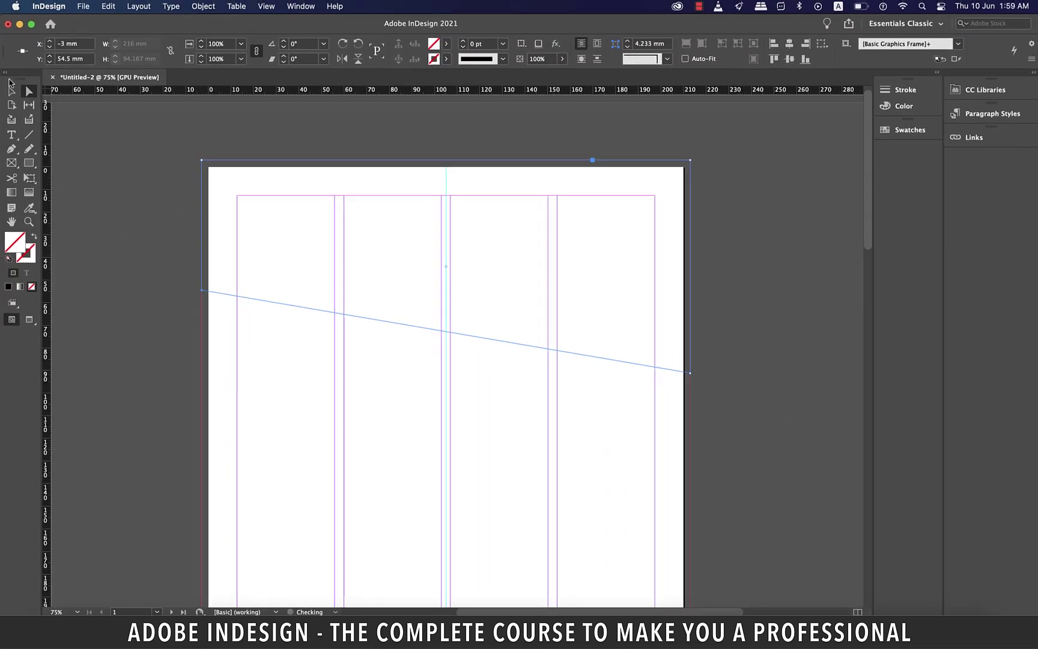
{"action": "scroll", "coordinate": [465, 312], "scroll_direction": "down", "scroll_amount": 5}
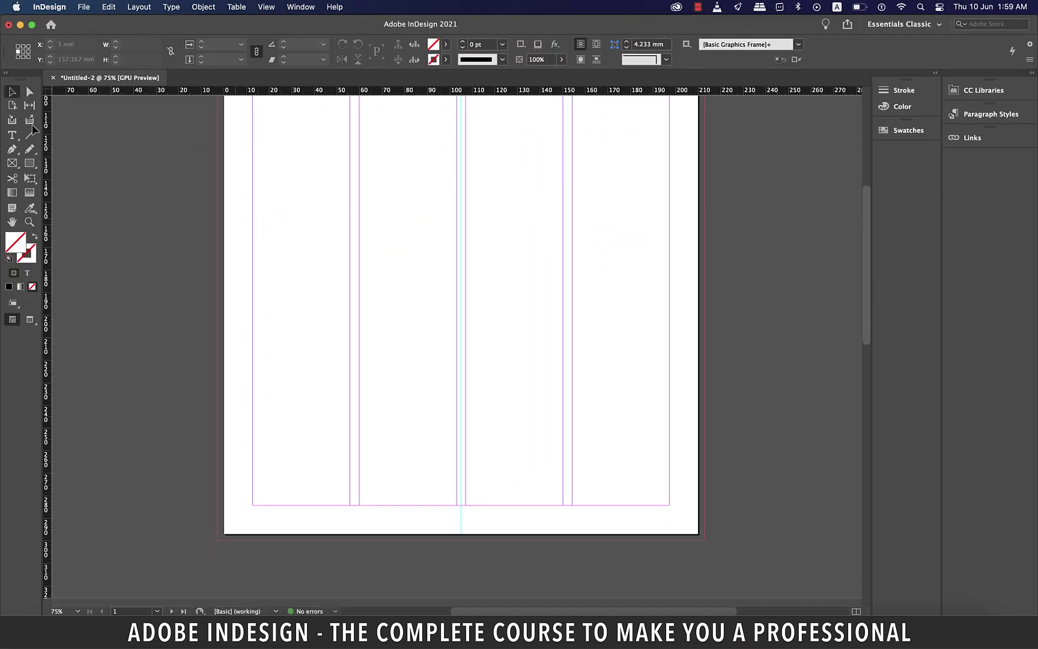
Draw a black 216 × 15.7 mm band along the bottom bleed and duplicate it just above
{"action": "key", "text": "m"}
{"action": "left_click_drag", "start_coordinate": [217, 496], "coordinate": [705, 542]}
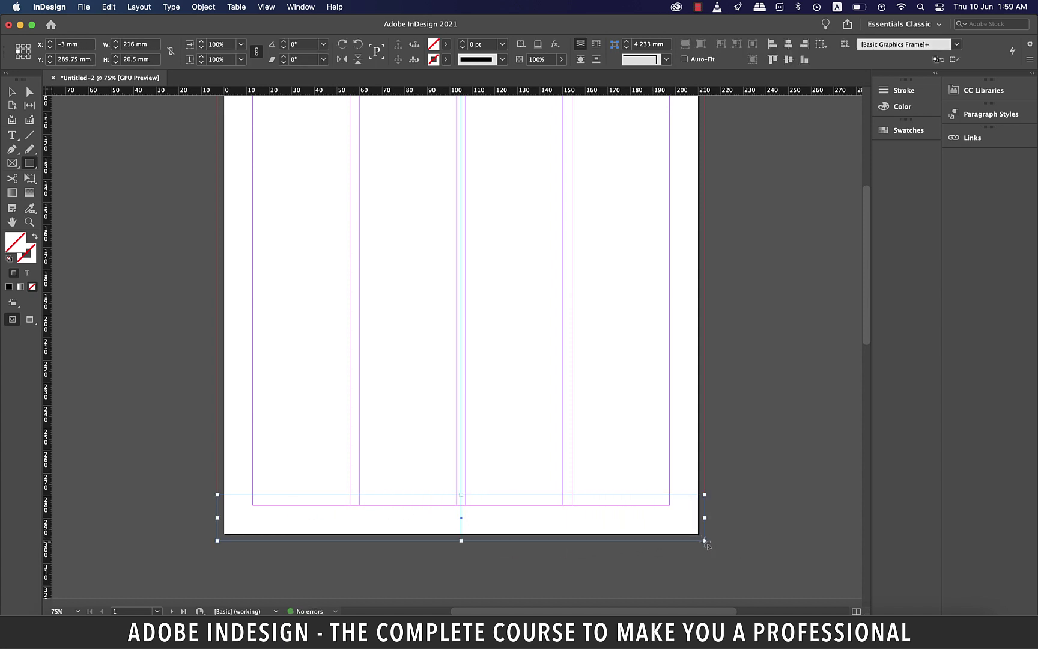
{"action": "key", "text": "v"}
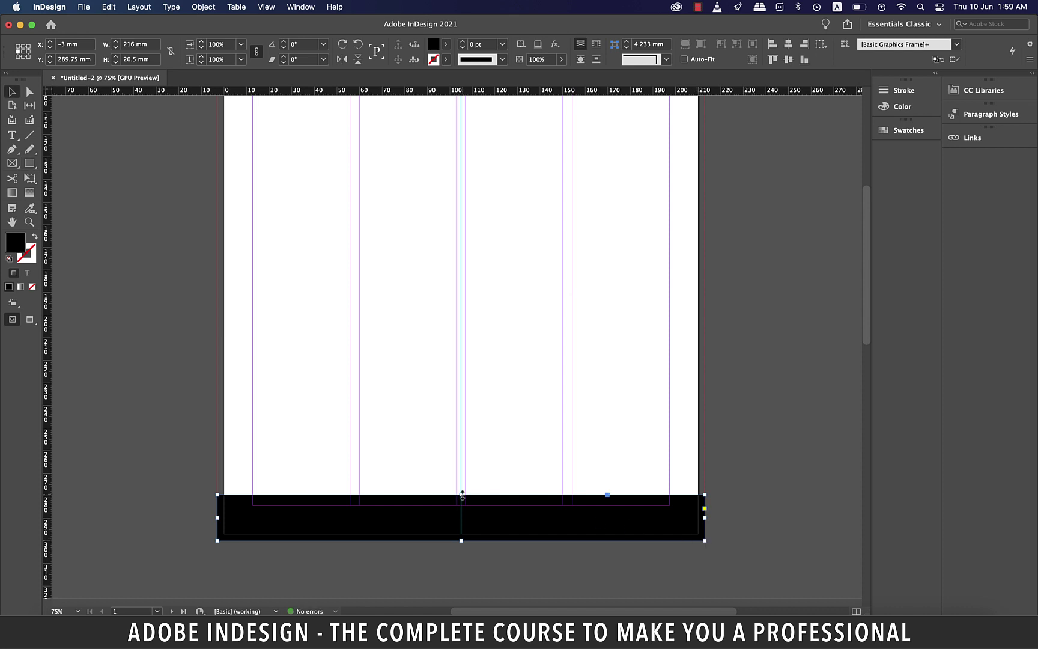
{"action": "left_click_drag", "start_coordinate": [461, 495], "coordinate": [461, 505]}
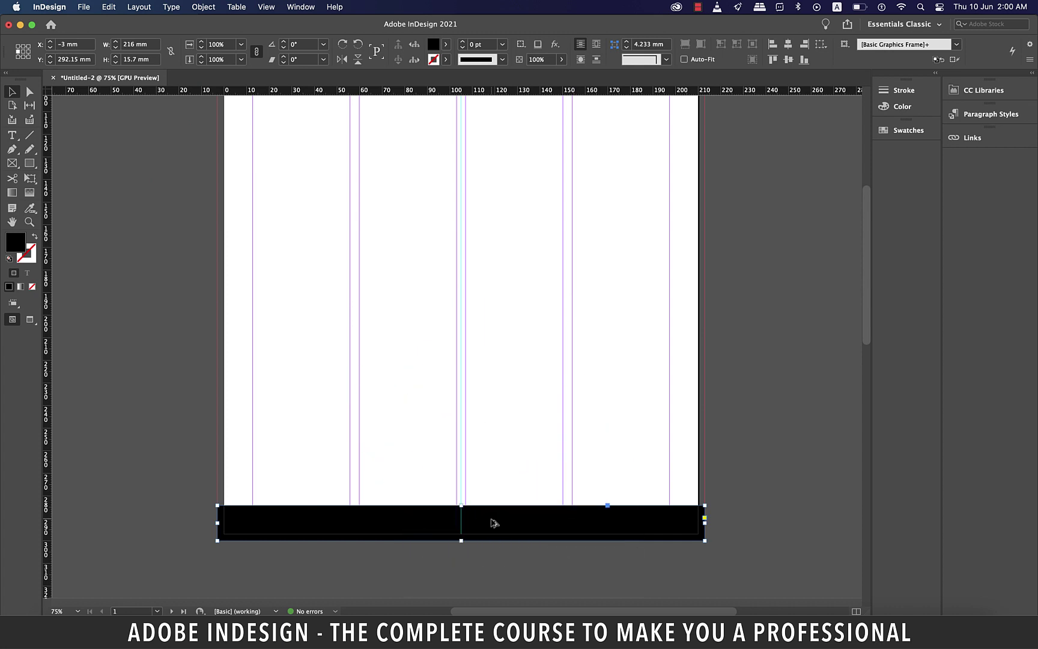
{"action": "left_click_drag", "start_coordinate": [491, 524], "coordinate": [491, 480]}
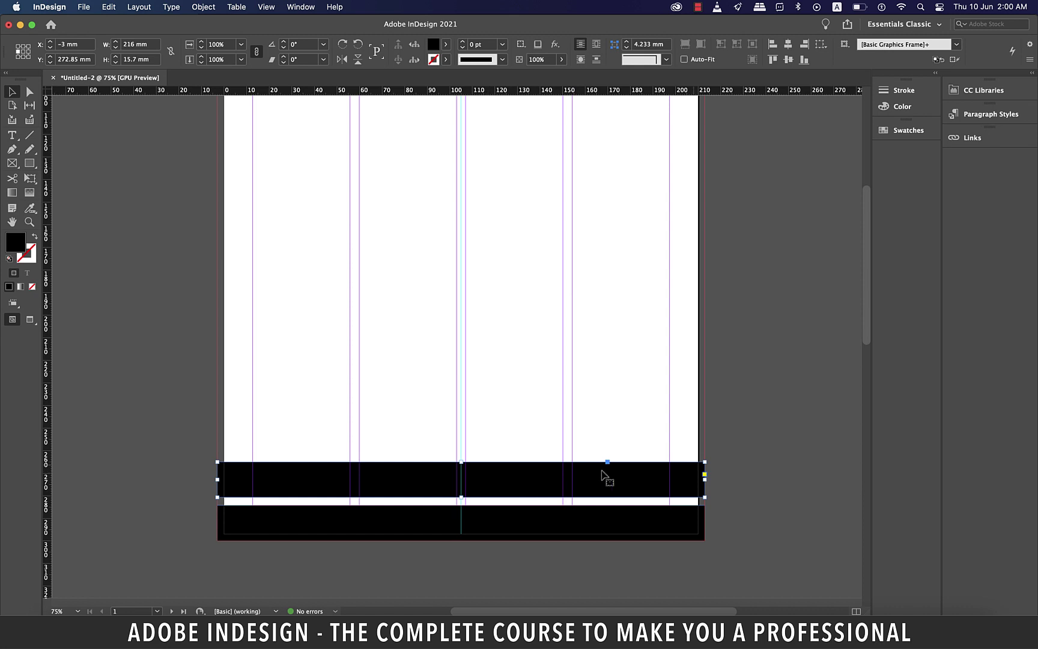
Remove the copy's fill, narrow it to about 108 mm and slant its top-right corner
{"action": "key", "text": "slash"}
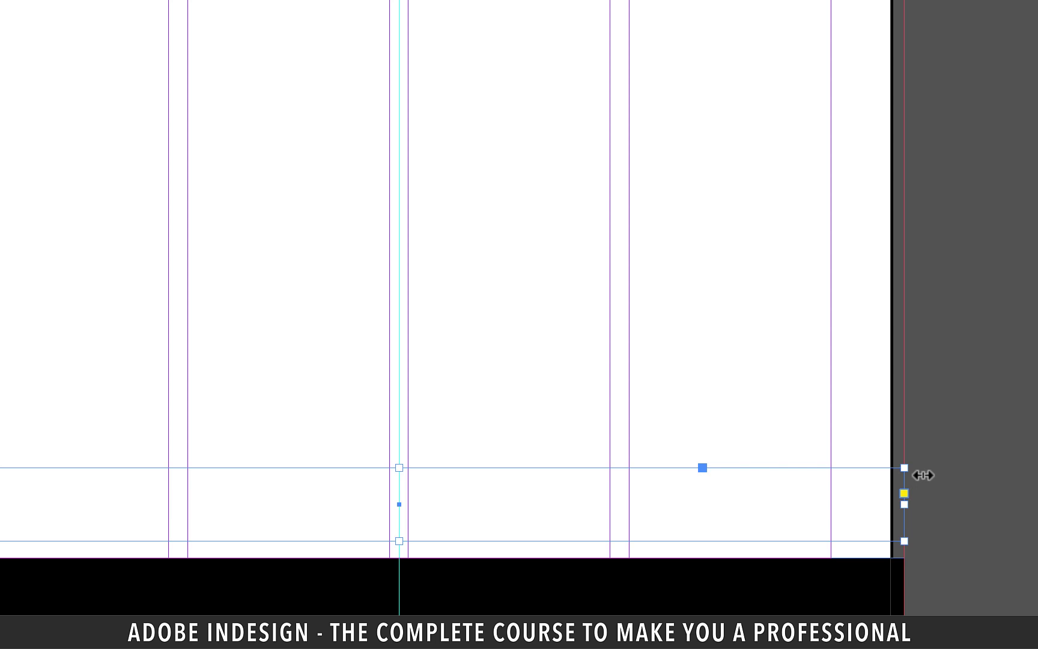
{"action": "left_click_drag", "start_coordinate": [904, 505], "coordinate": [399, 498]}
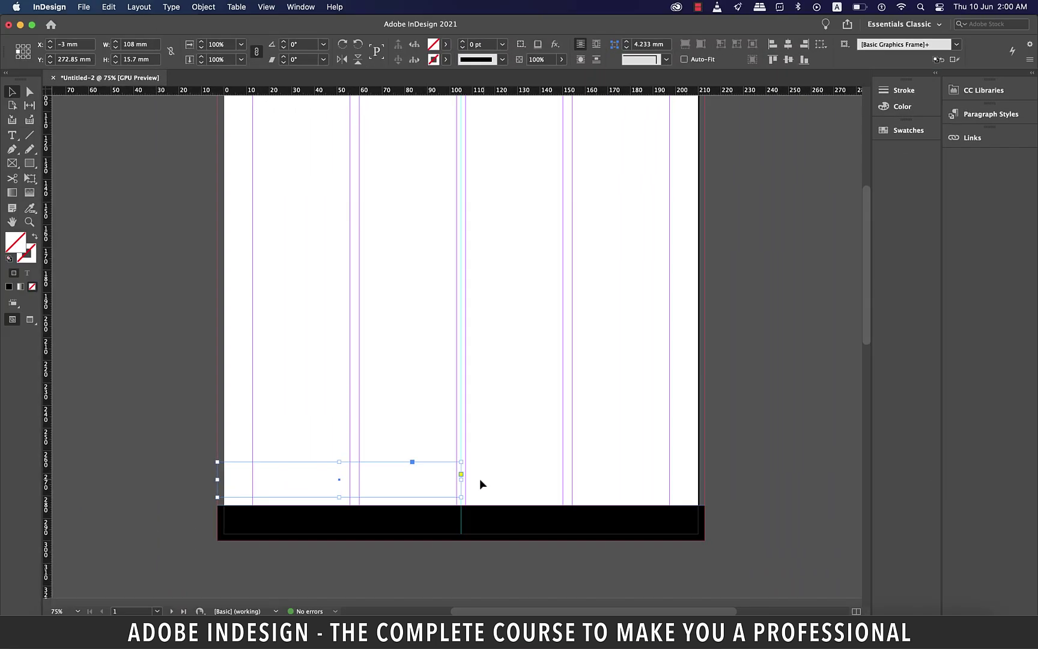
{"action": "key", "text": "a"}
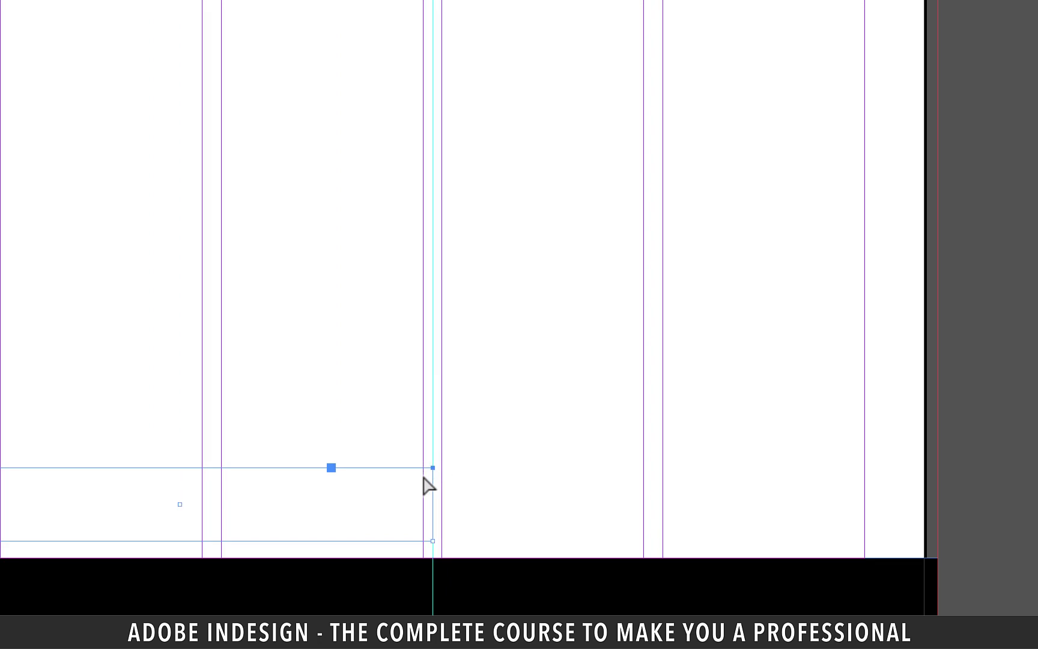
{"action": "left_click", "coordinate": [461, 462]}
{"action": "mouse_move", "coordinate": [433, 469]}
{"action": "left_mouse_down"}
{"action": "mouse_move", "coordinate": [423, 479]}
{"action": "mouse_move", "coordinate": [388, 471]}
{"action": "left_mouse_up"}
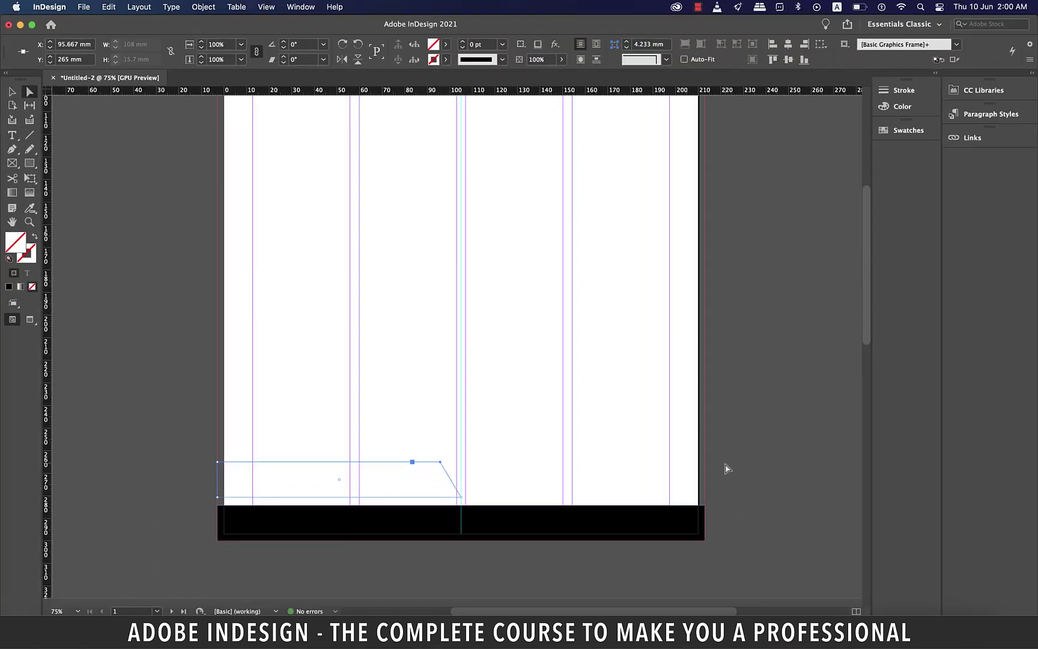
Give the slanted frame a 1 pt [Black] stroke
{"action": "left_click", "coordinate": [448, 60]}
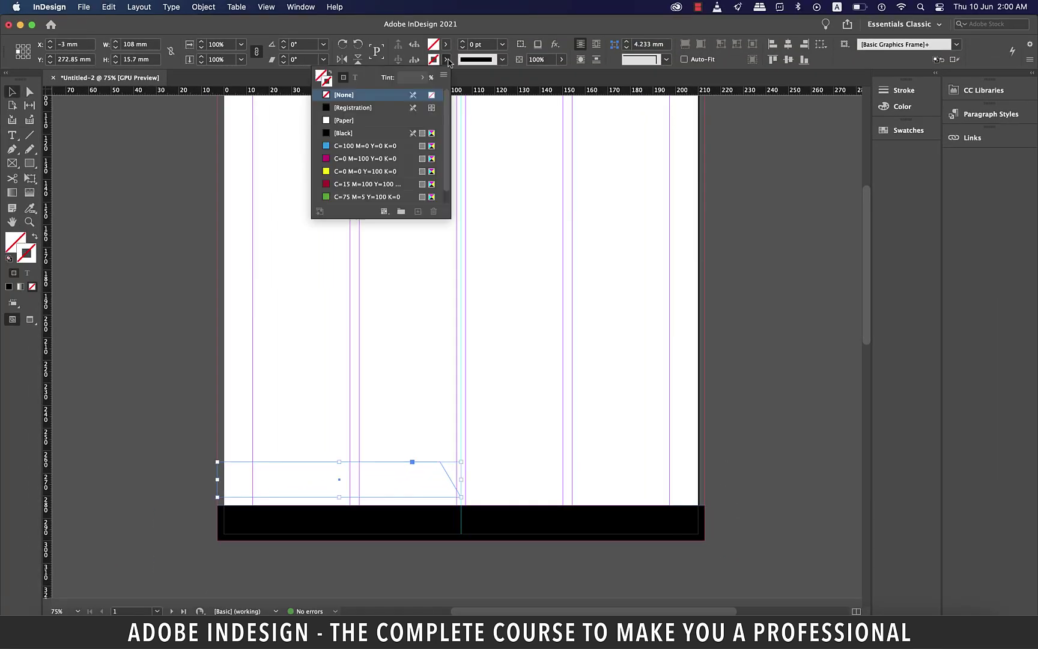
{"action": "left_click", "coordinate": [340, 132]}
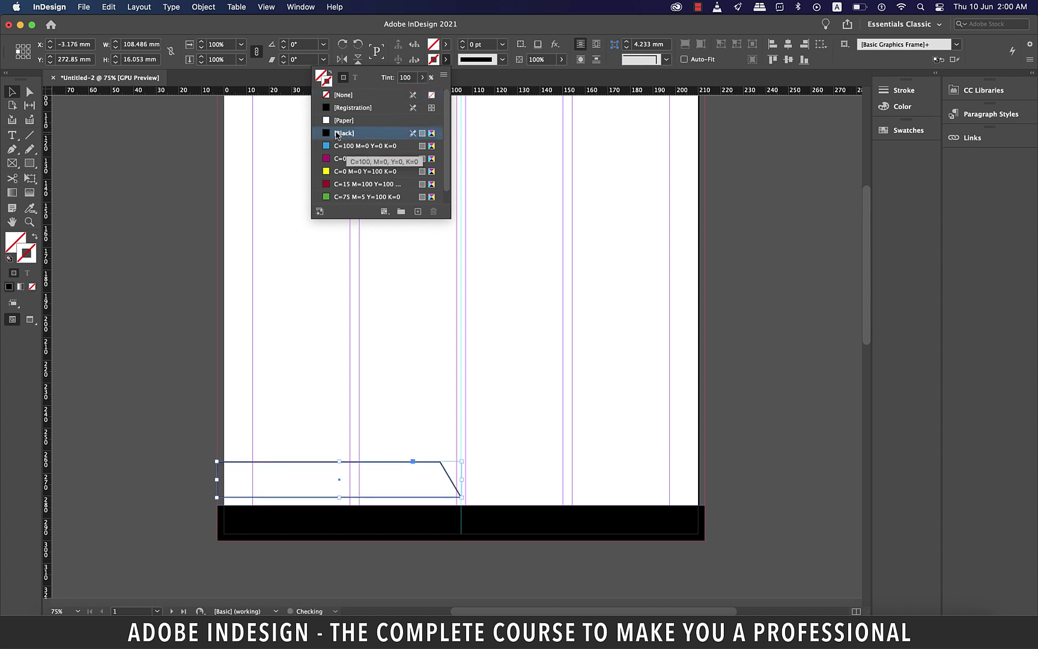
{"action": "left_click", "coordinate": [746, 400]}
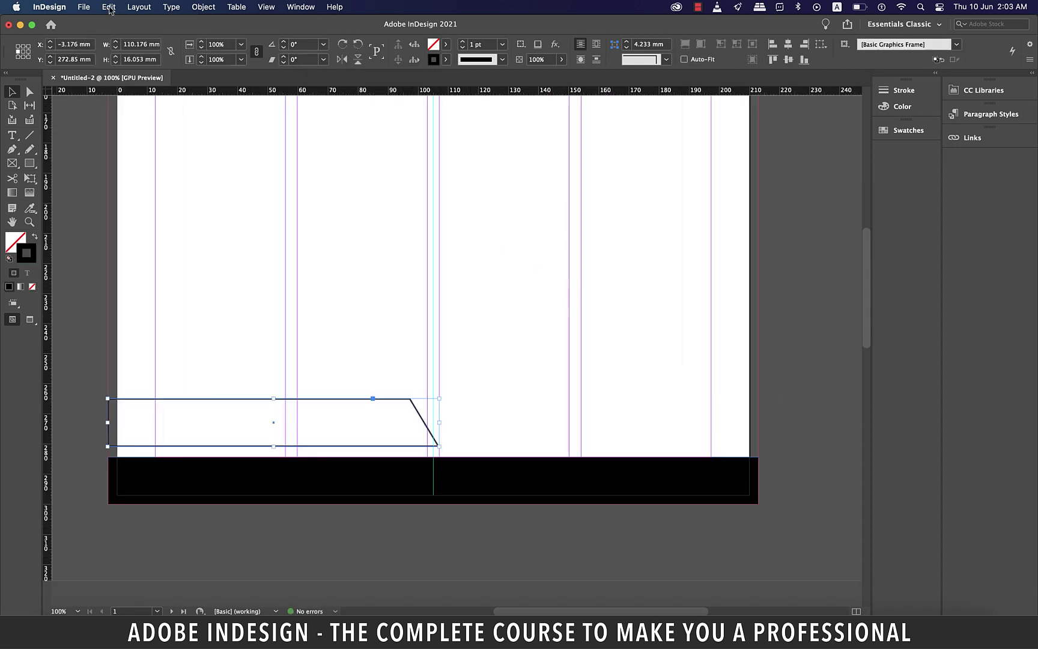
Paste a copy in place, flip it horizontally and vertically, and move it right and slightly higher
{"action": "left_click", "coordinate": [108, 7]}
{"action": "left_click", "coordinate": [133, 69]}
{"action": "left_click", "coordinate": [109, 8]}
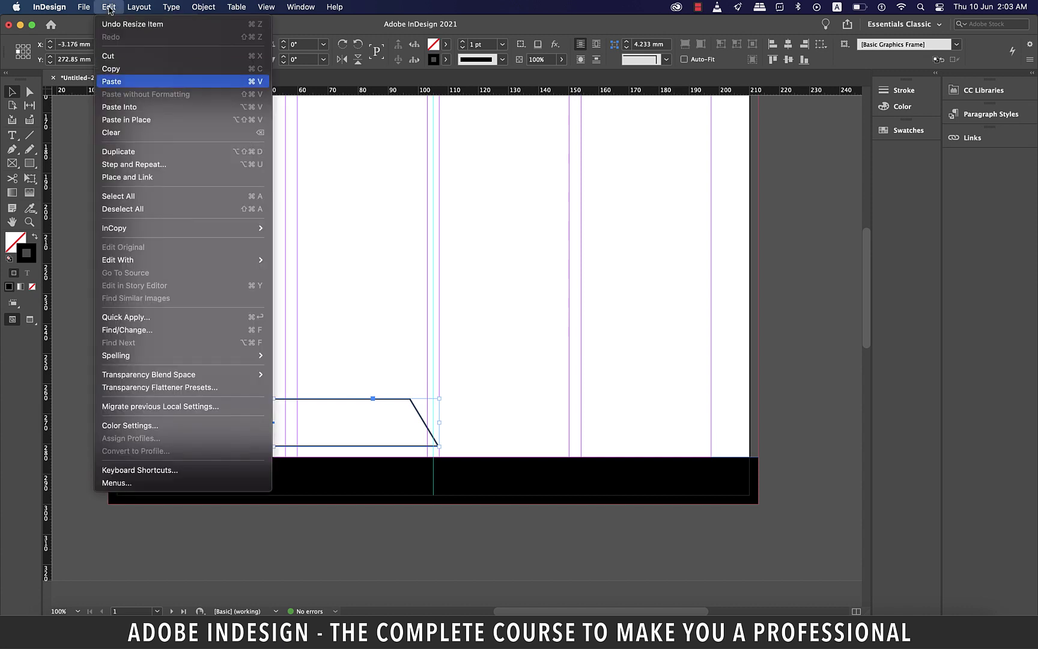
{"action": "left_click", "coordinate": [144, 119]}
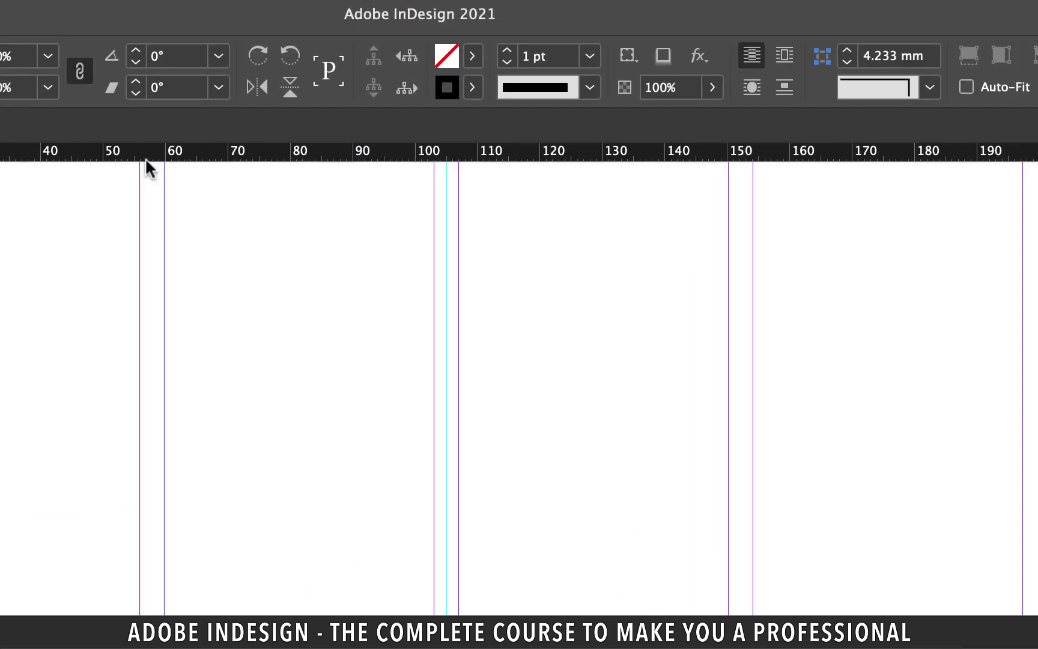
{"action": "left_click", "coordinate": [259, 85]}
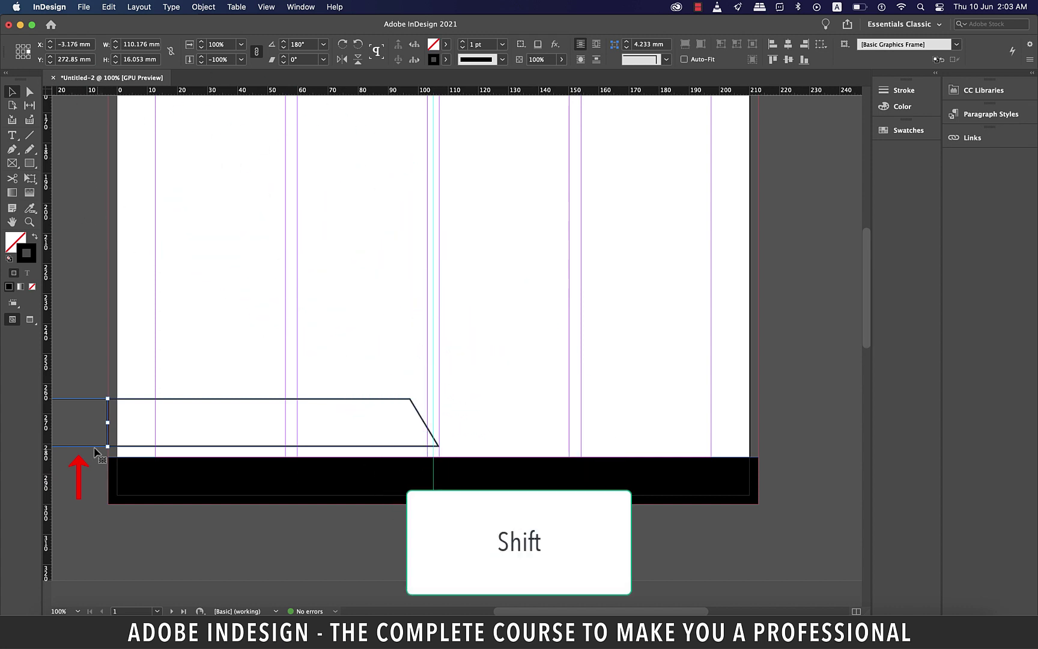
{"action": "left_click_drag", "start_coordinate": [98, 451], "coordinate": [747, 476]}
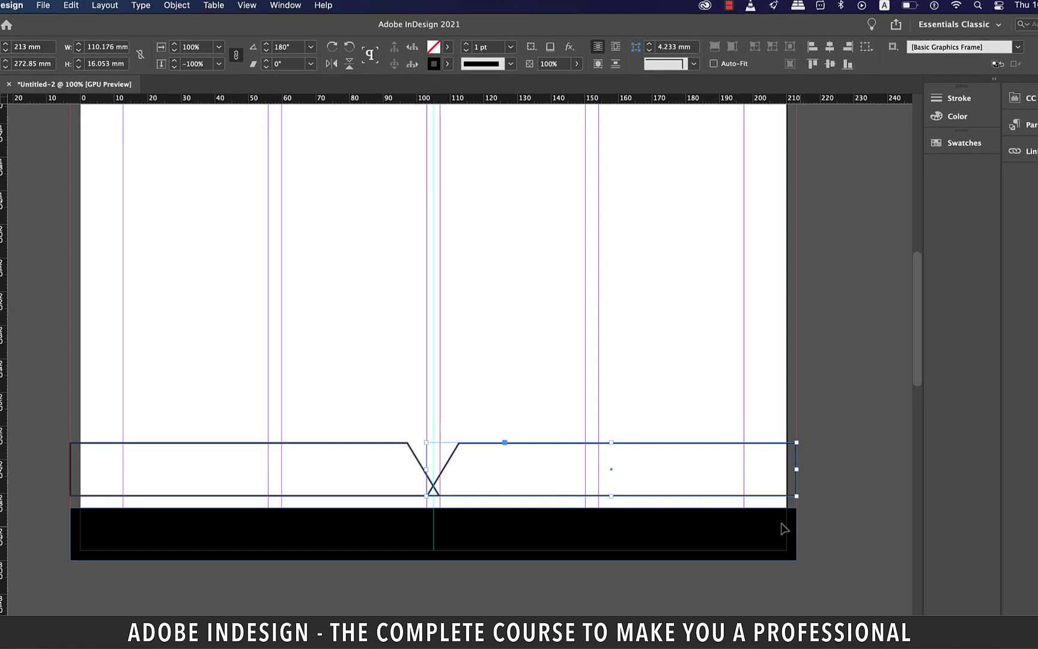
{"action": "left_click", "coordinate": [297, 96]}
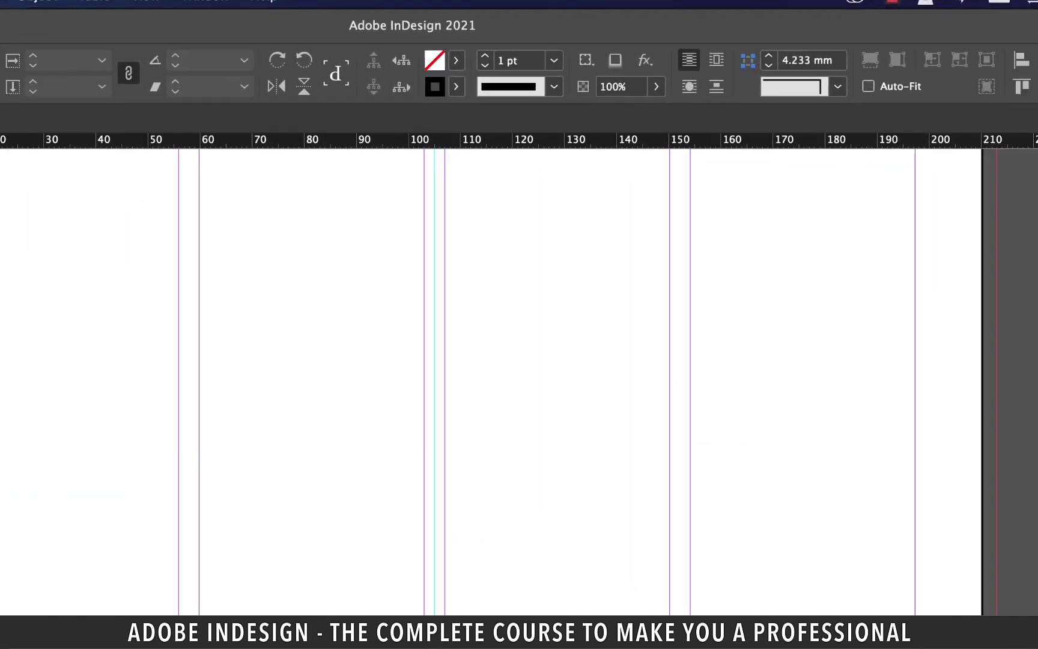
{"action": "left_click", "coordinate": [771, 428]}
{"action": "left_click_drag", "start_coordinate": [551, 413], "coordinate": [552, 388]}
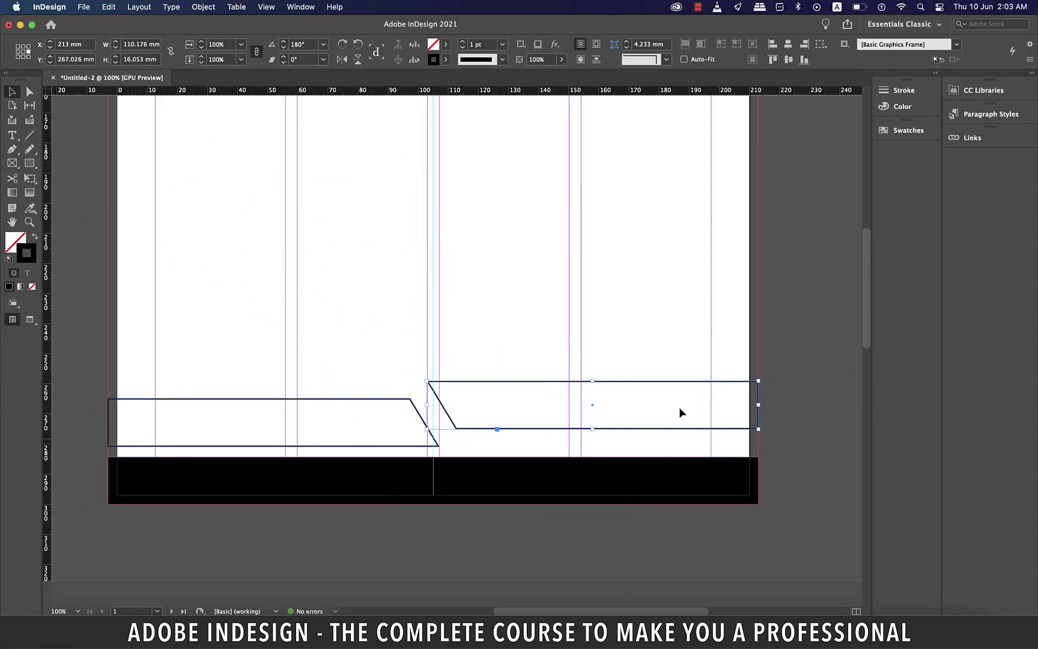
{"action": "left_click", "coordinate": [808, 437]}
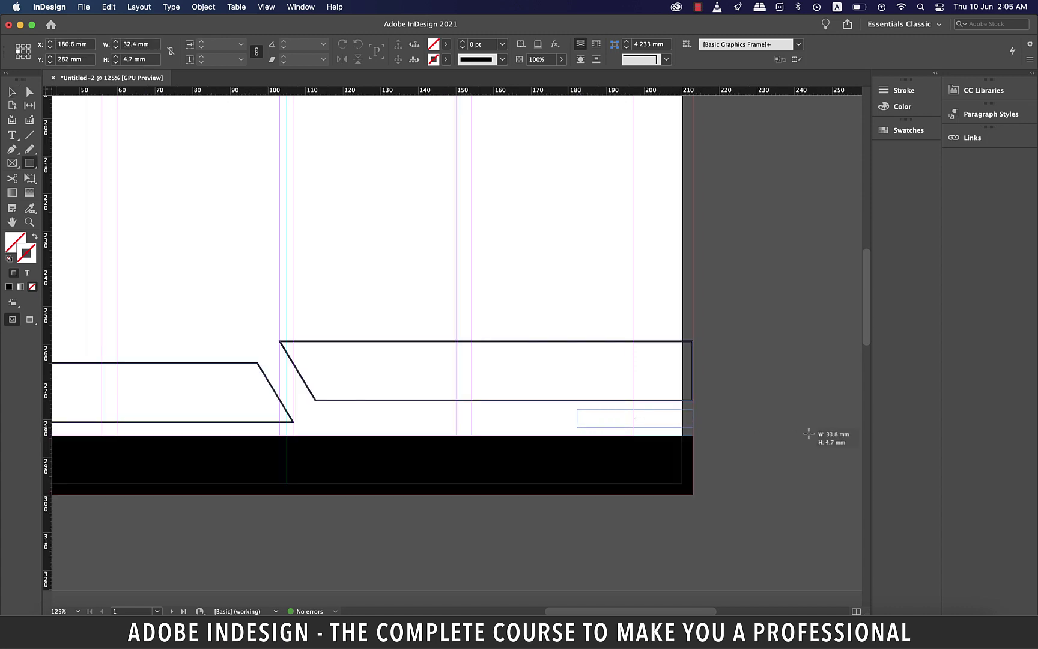
Draw a thin rectangle, about 99.5 × 3.353 mm, under the right frame and fill it [Black]
{"action": "left_click_drag", "start_coordinate": [693, 410], "coordinate": [324, 421]}
{"action": "key", "text": "v"}
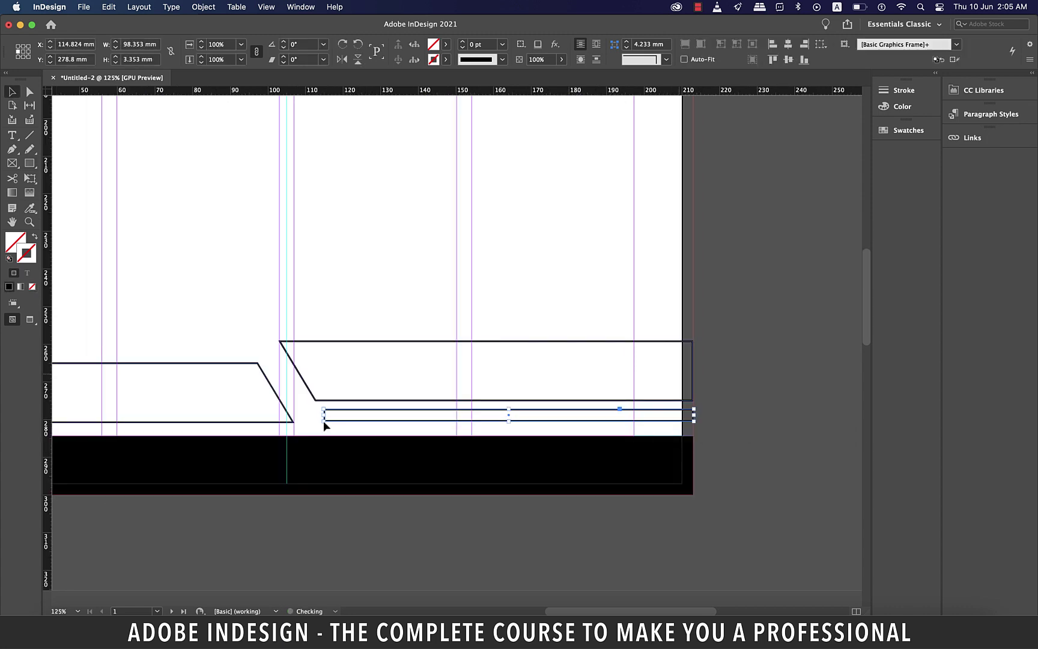
{"action": "key", "text": "d"}
{"action": "left_click", "coordinate": [446, 44]}
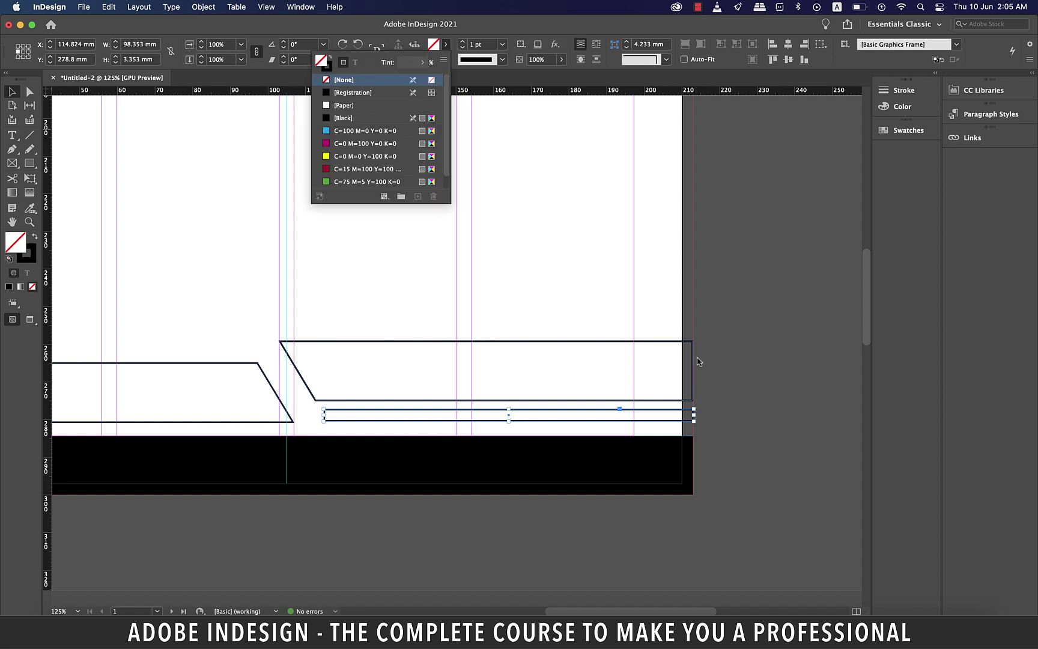
{"action": "left_click", "coordinate": [336, 118]}
{"action": "left_click", "coordinate": [733, 384]}
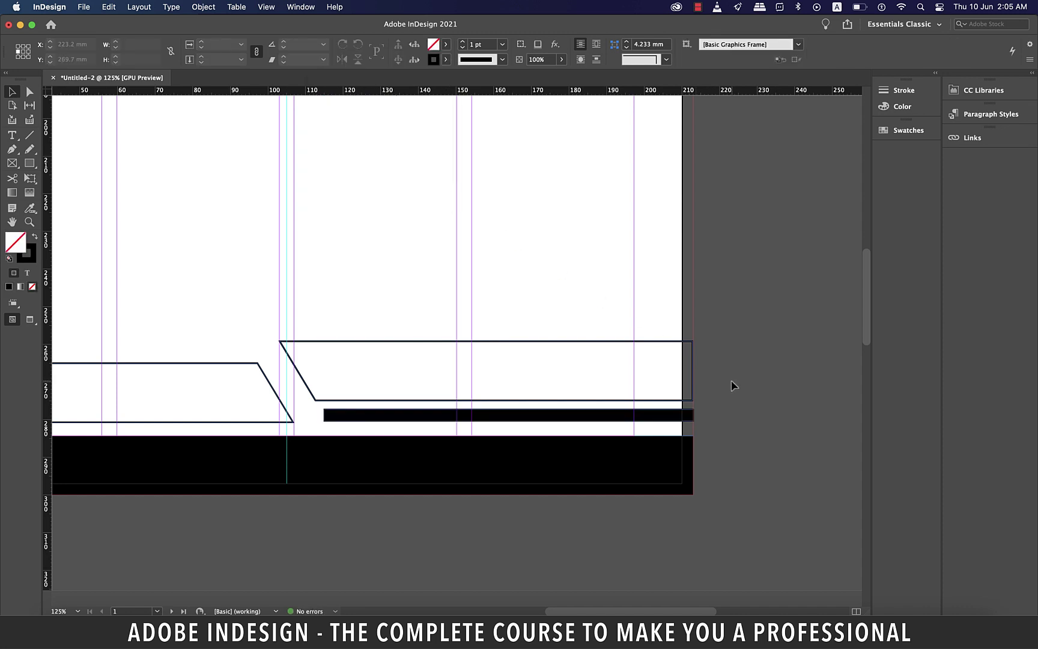
Drag the bar's bottom-left anchor rightward so its left end slants
{"action": "key", "text": "super+equal"}
{"action": "key", "text": "super+equal"}
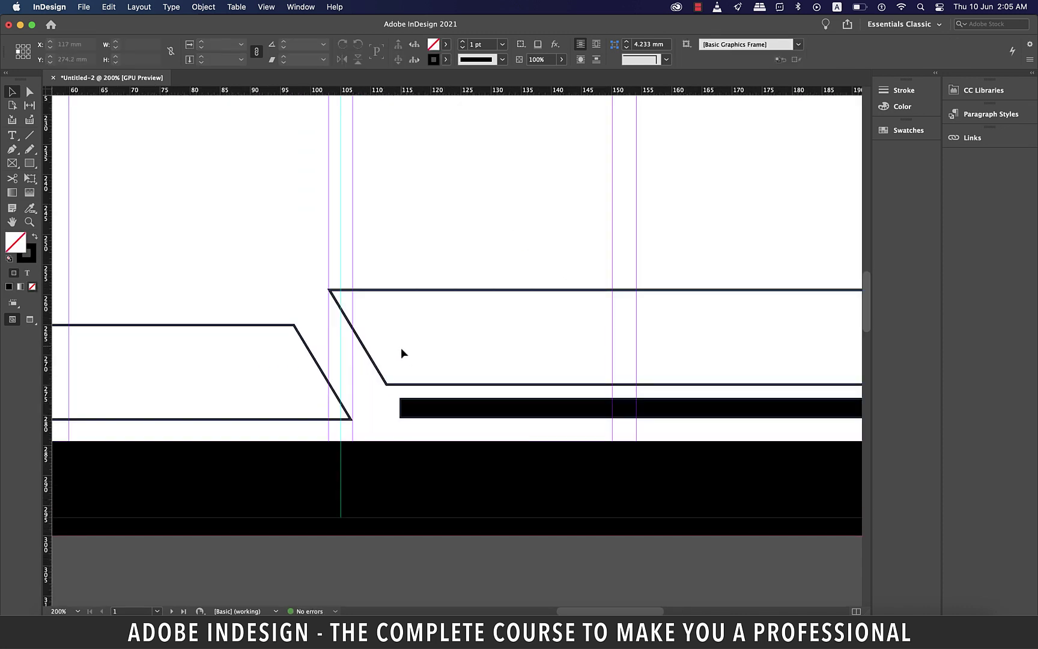
{"action": "scroll", "coordinate": [400, 352], "scroll_direction": "right", "scroll_amount": 5}
{"action": "left_click", "coordinate": [241, 407]}
{"action": "left_click_drag", "start_coordinate": [228, 406], "coordinate": [225, 408]}
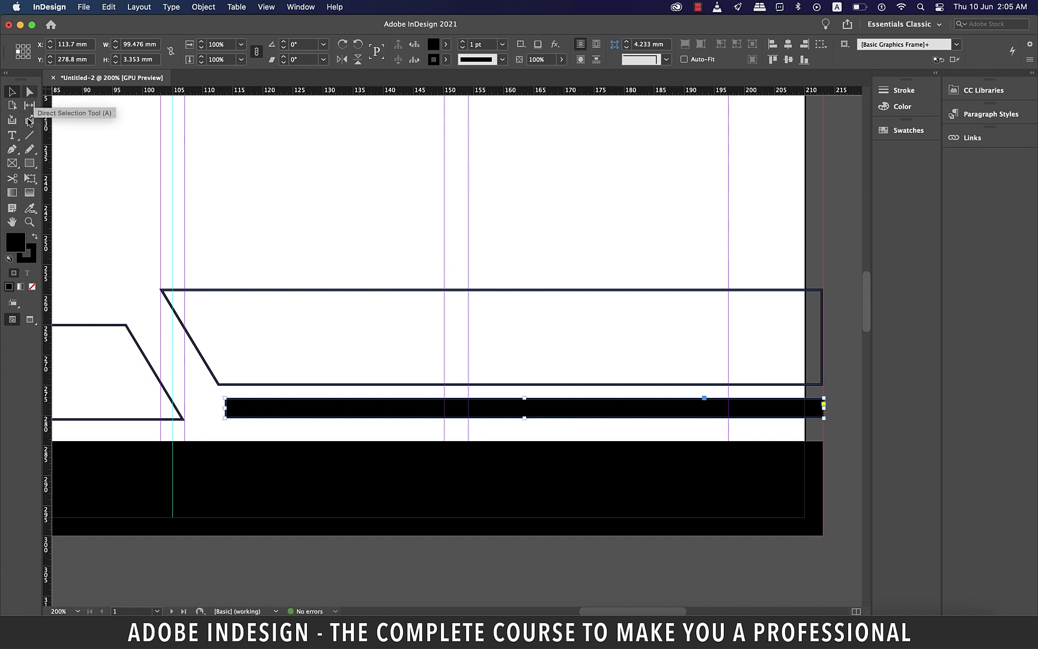
{"action": "left_click", "coordinate": [29, 91]}
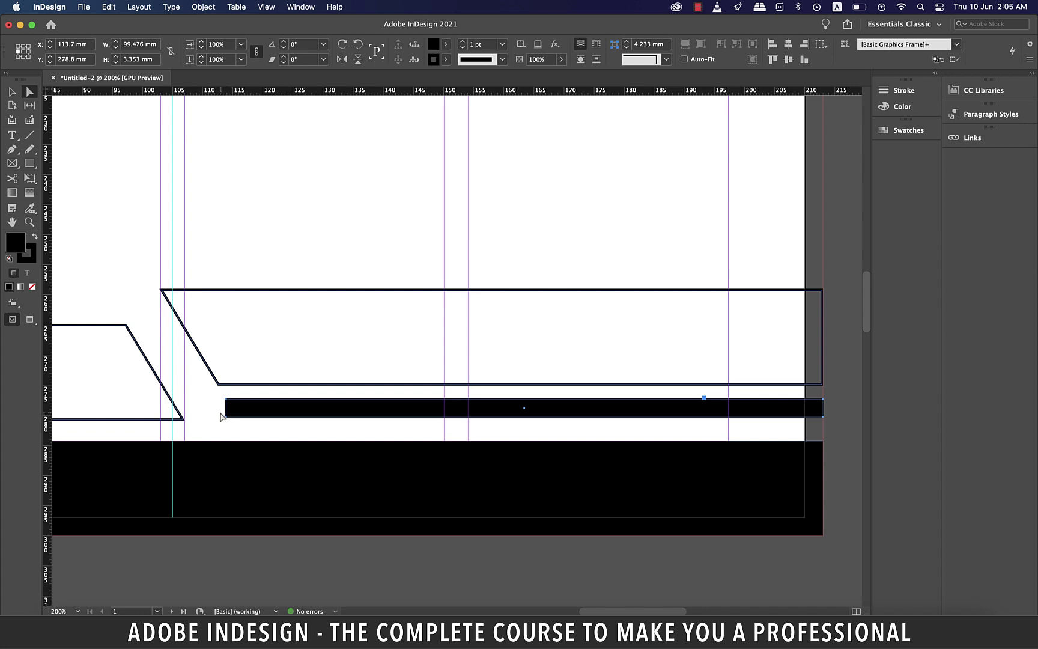
{"action": "left_click", "coordinate": [223, 415]}
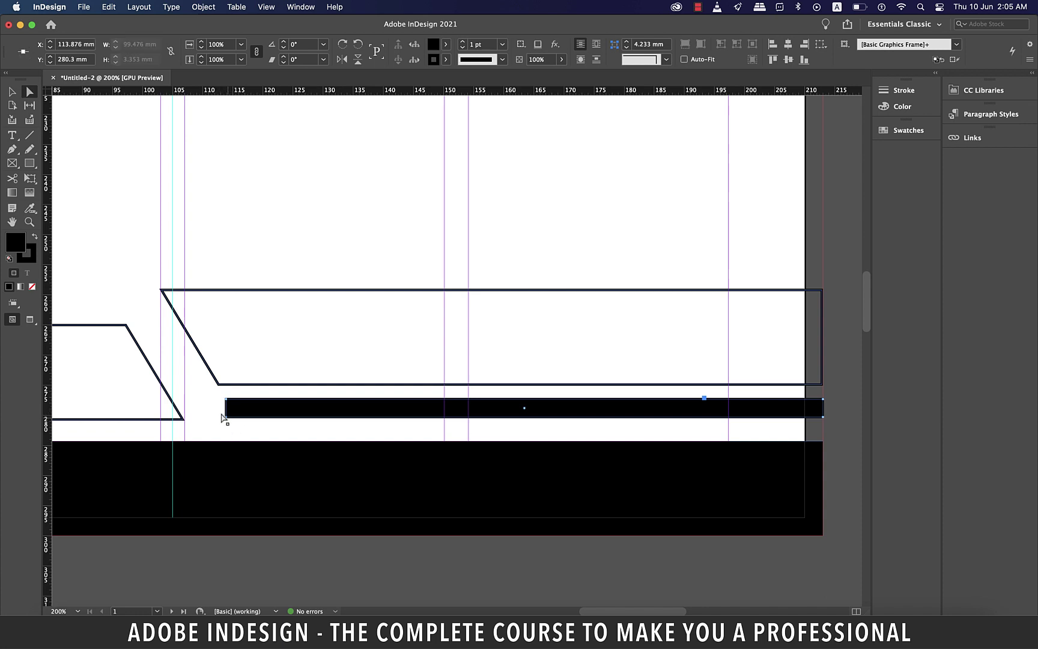
{"action": "left_click_drag", "start_coordinate": [226, 419], "coordinate": [236, 421]}
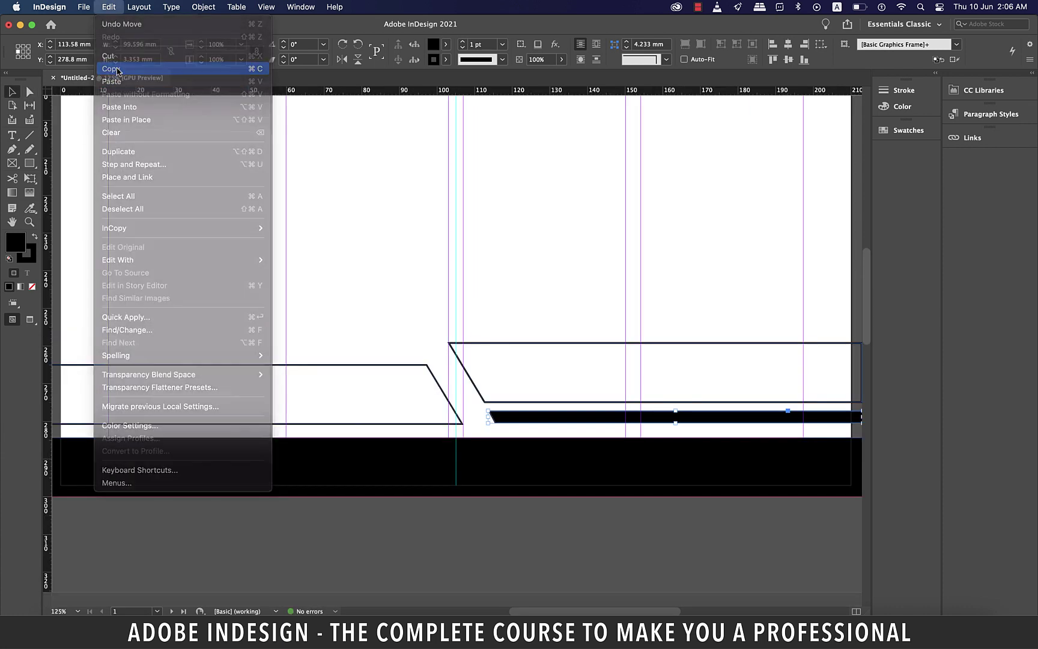
Paste a copy of the black bar in place and flip it horizontally and vertically
{"action": "left_click", "coordinate": [117, 70]}
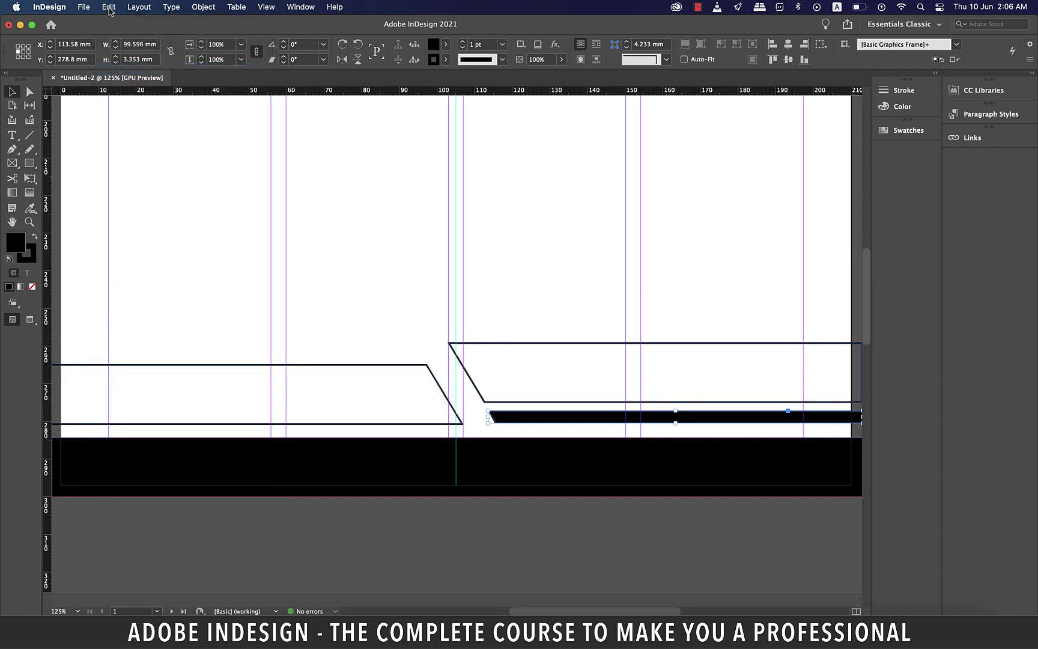
{"action": "left_click", "coordinate": [109, 8]}
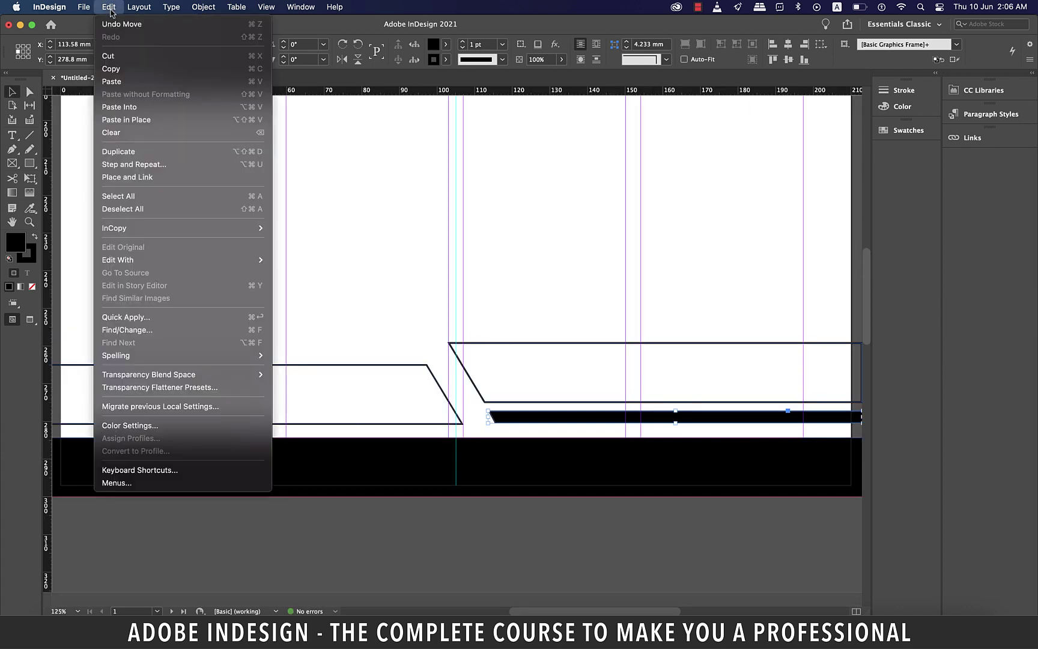
{"action": "left_click", "coordinate": [161, 127]}
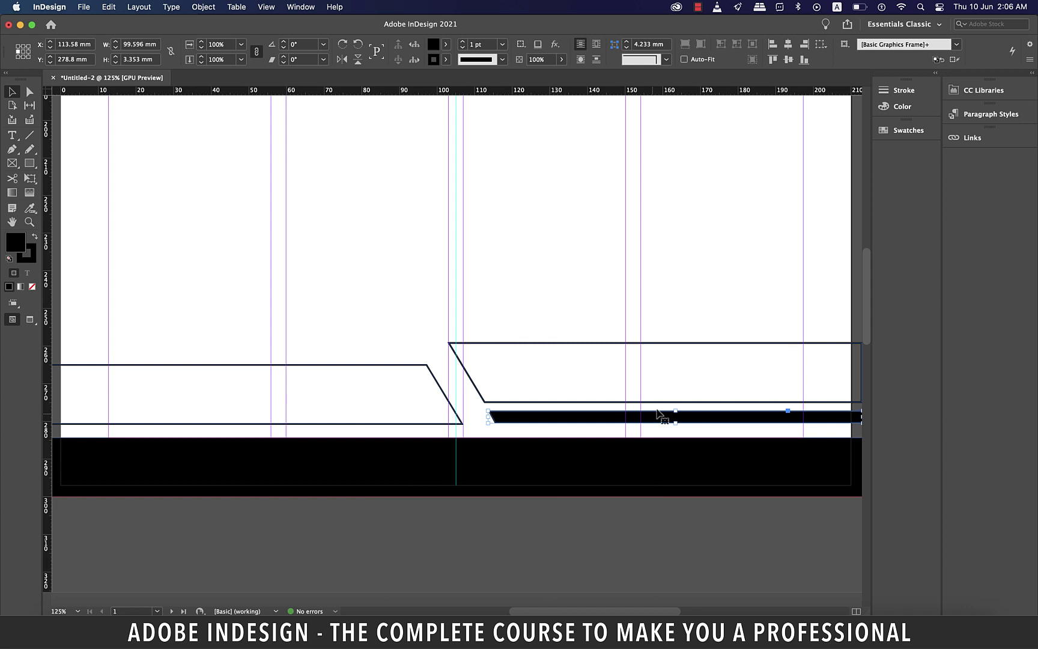
{"action": "left_click", "coordinate": [341, 59]}
{"action": "scroll", "coordinate": [394, 389], "scroll_direction": "left", "scroll_amount": 5}
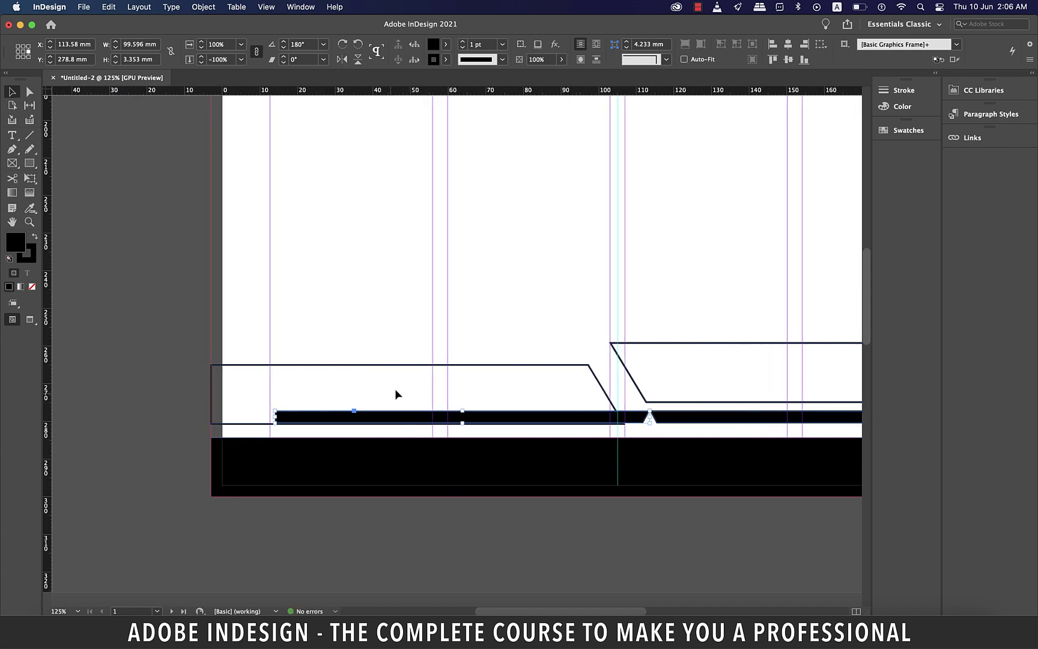
{"action": "left_click", "coordinate": [357, 59]}
Move the mirrored bar above the left frame and align its top with the right frame
{"action": "left_click_drag", "start_coordinate": [536, 419], "coordinate": [475, 352]}
{"action": "key", "text": "shift"}
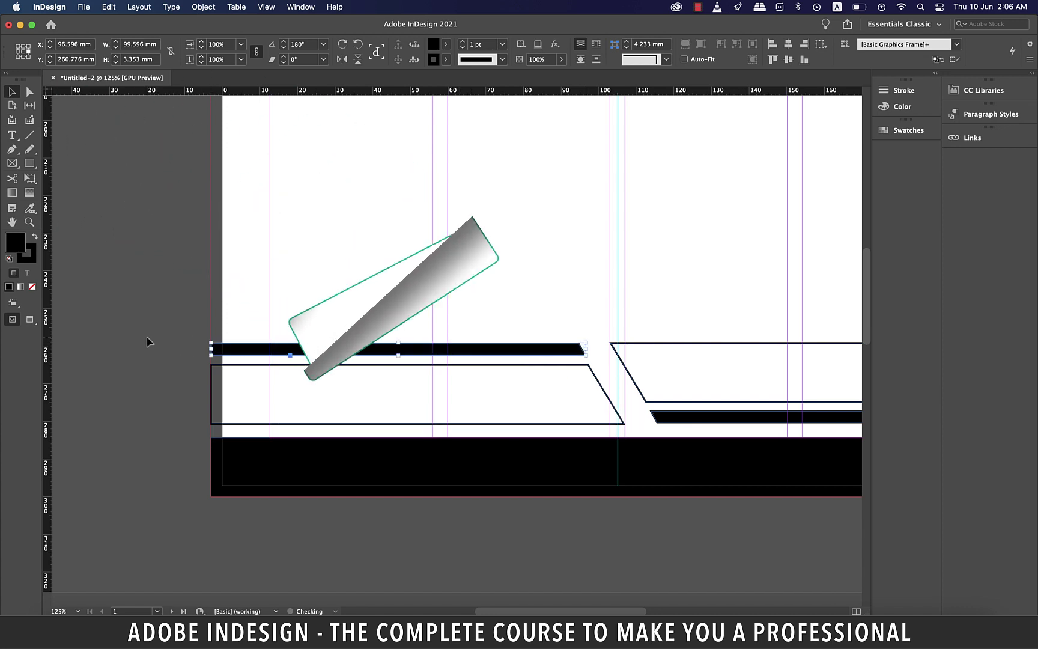
{"action": "left_click", "coordinate": [677, 348], "text": "shift"}
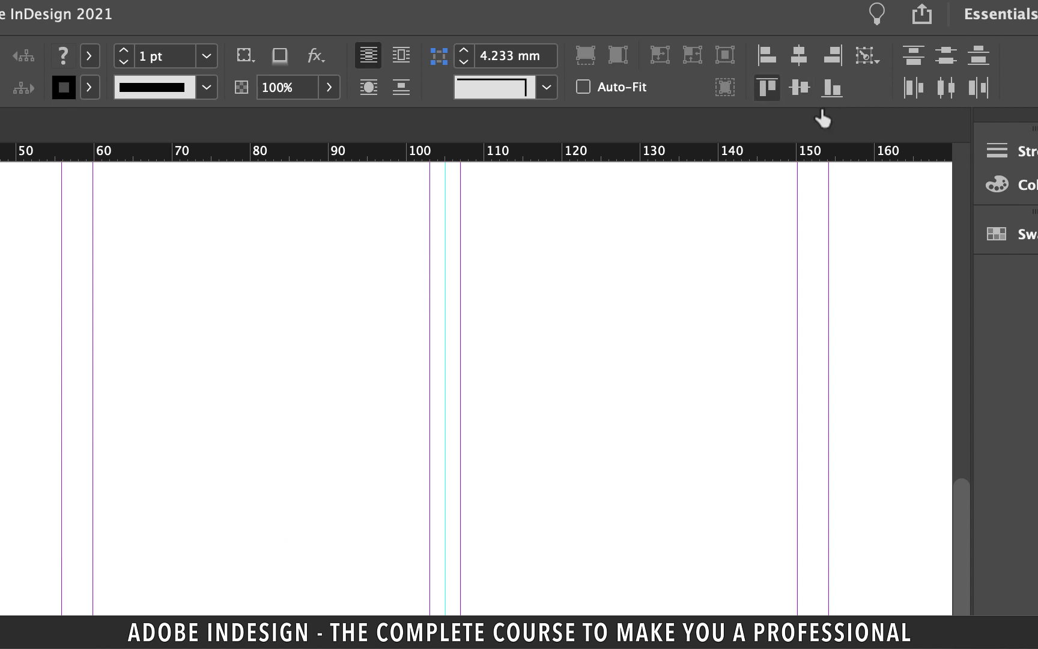
{"action": "left_click", "coordinate": [768, 89]}
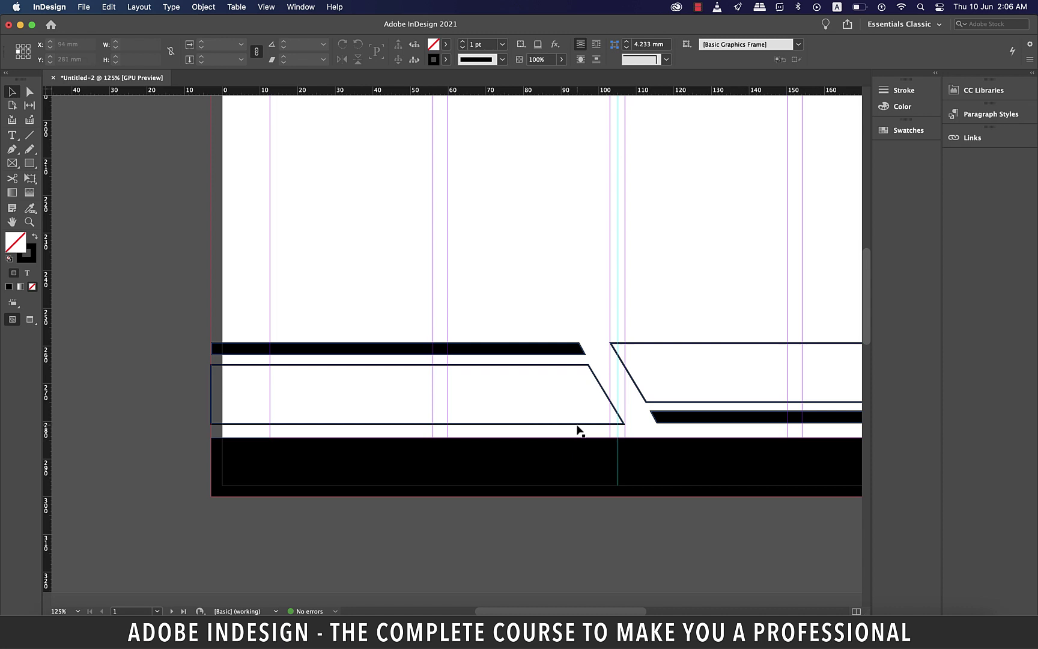
{"action": "left_click", "coordinate": [597, 429]}
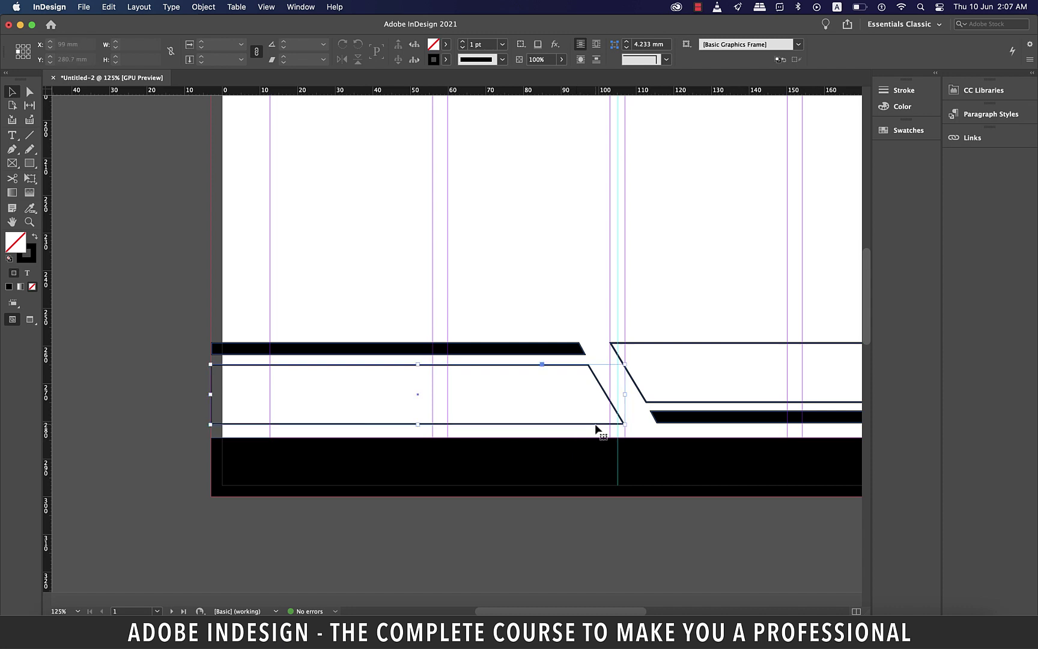
{"action": "left_click", "coordinate": [684, 423], "text": "shift"}
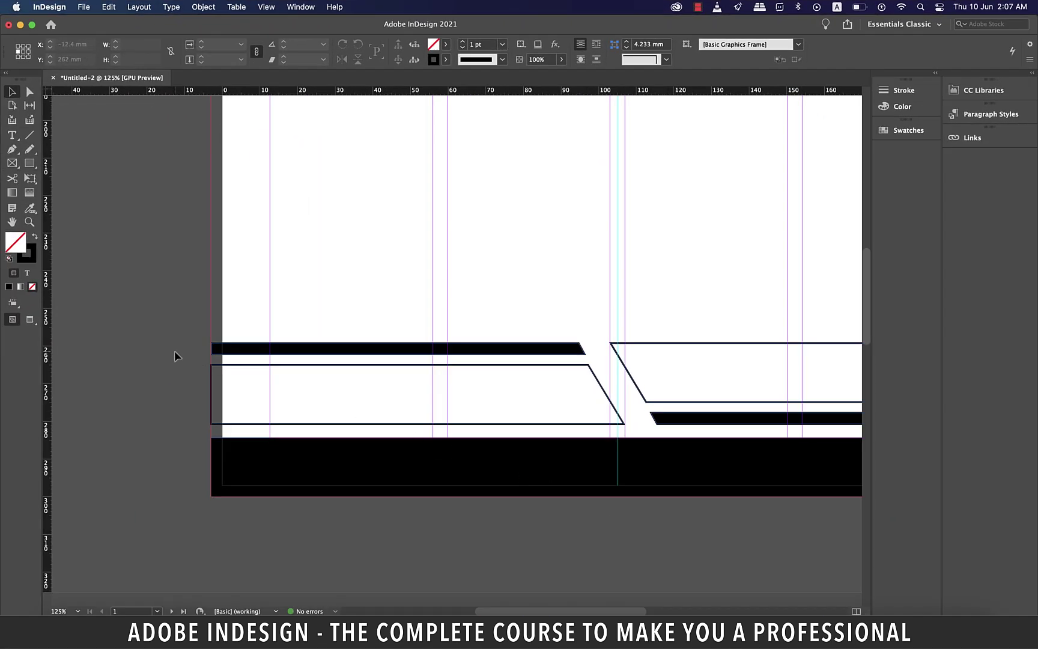
{"action": "key", "text": "super+minus"}
{"action": "key", "text": "super+minus"}
{"action": "key", "text": "super+minus"}
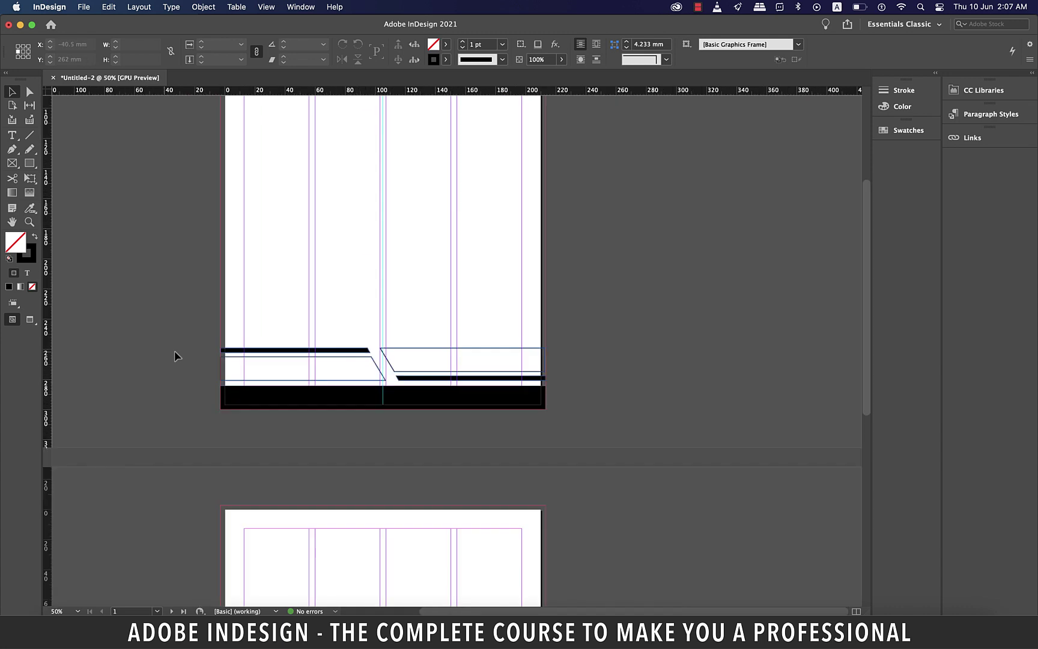
{"action": "left_click", "coordinate": [447, 279]}
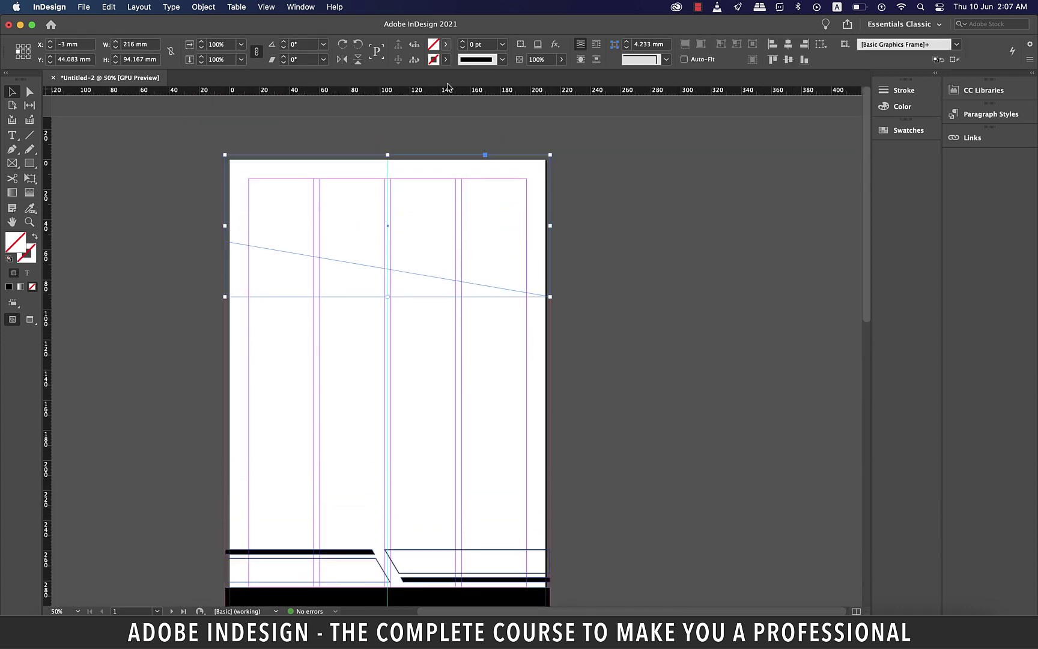
{"action": "left_click", "coordinate": [446, 45]}
{"action": "left_click", "coordinate": [327, 118]}
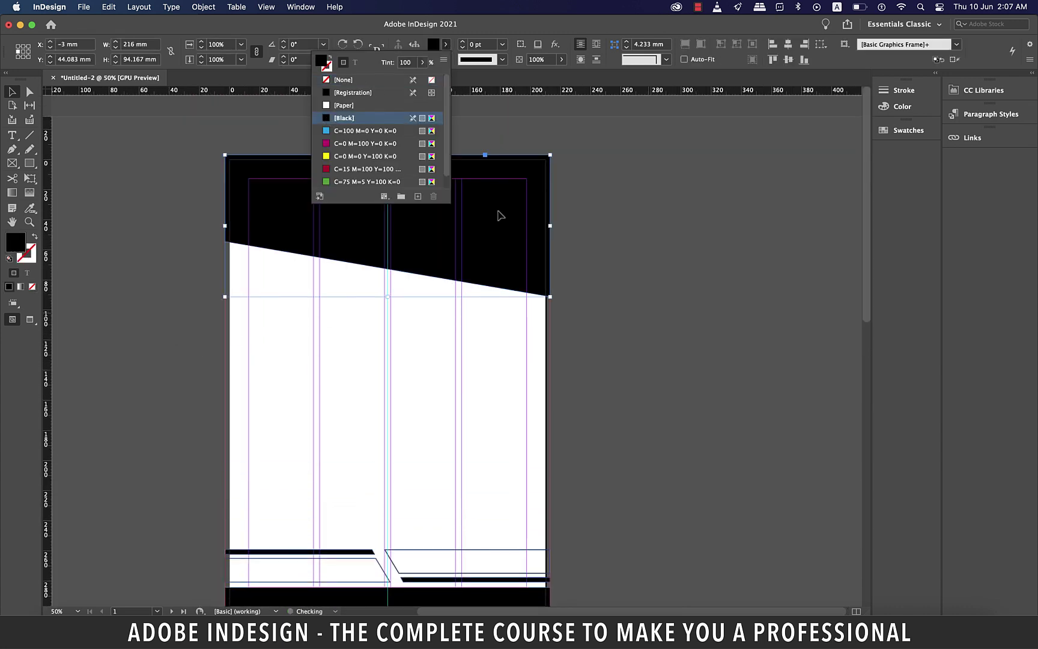
{"action": "left_click", "coordinate": [668, 305]}
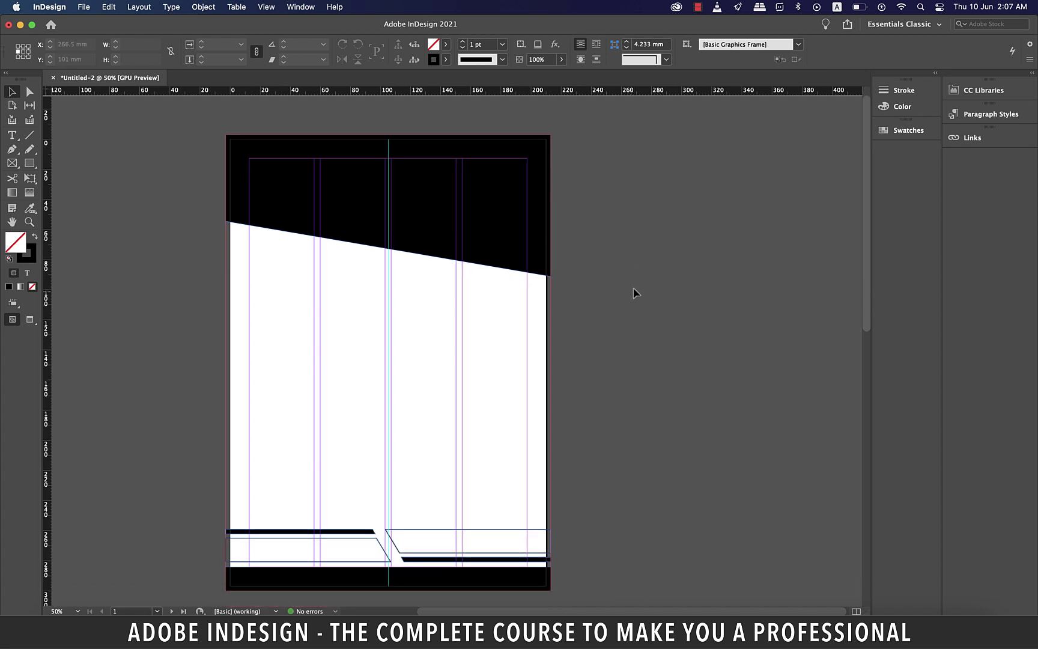
{"action": "key", "text": "w"}
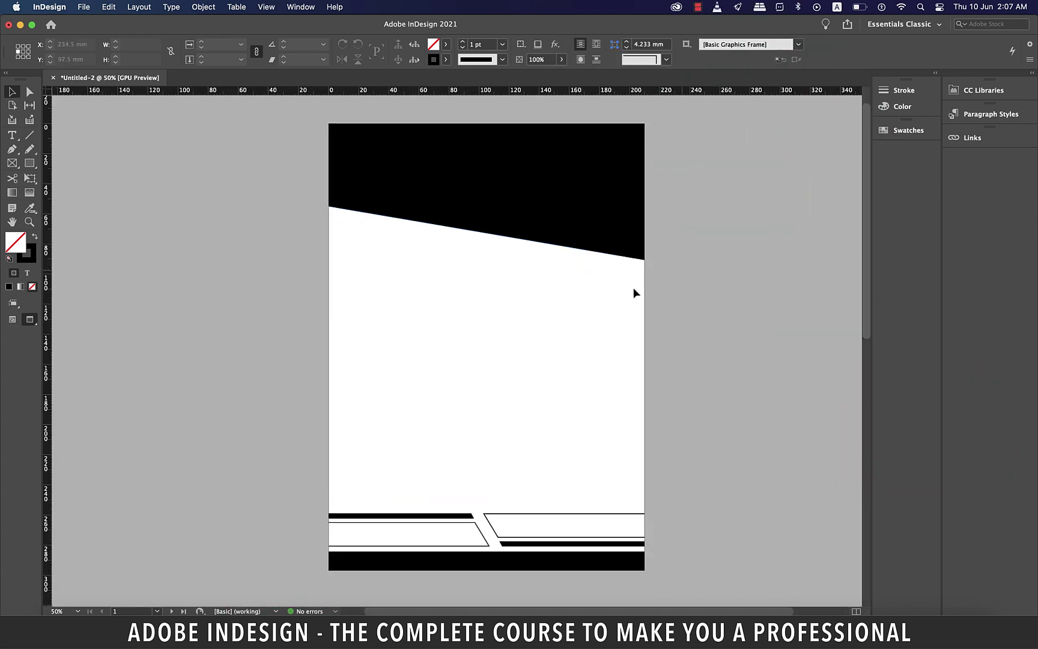
{"action": "key", "text": "w"}
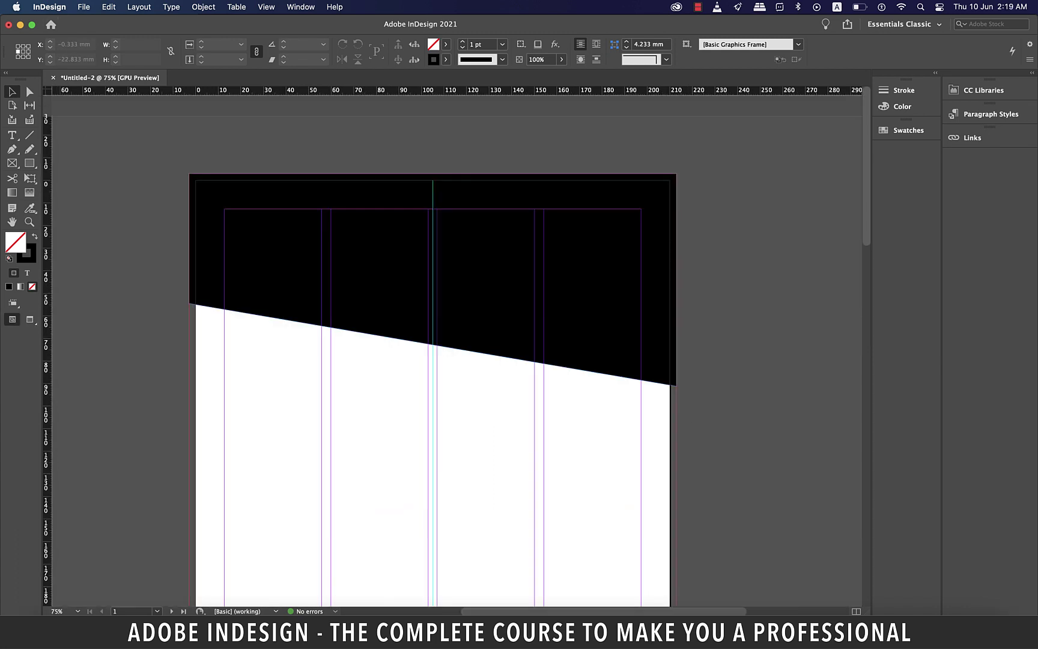
Load GC_logo-04-04.png and gc_back-05.jpg, dropping the logo on the page below the header
{"action": "left_click", "coordinate": [83, 6]}
{"action": "left_click", "coordinate": [90, 177]}
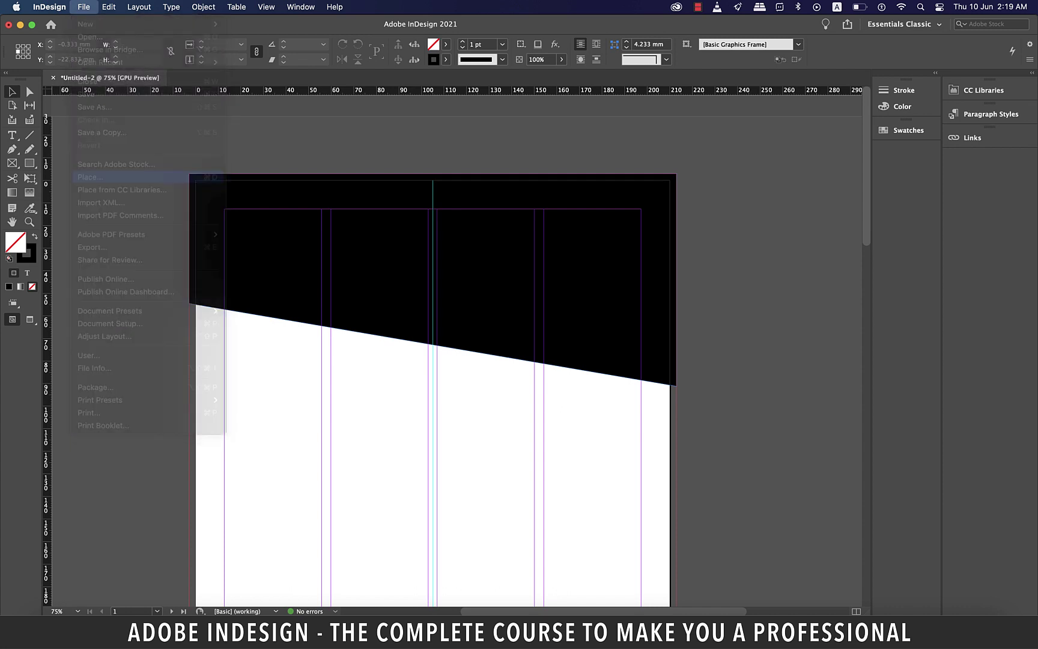
{"action": "left_click", "coordinate": [410, 225]}
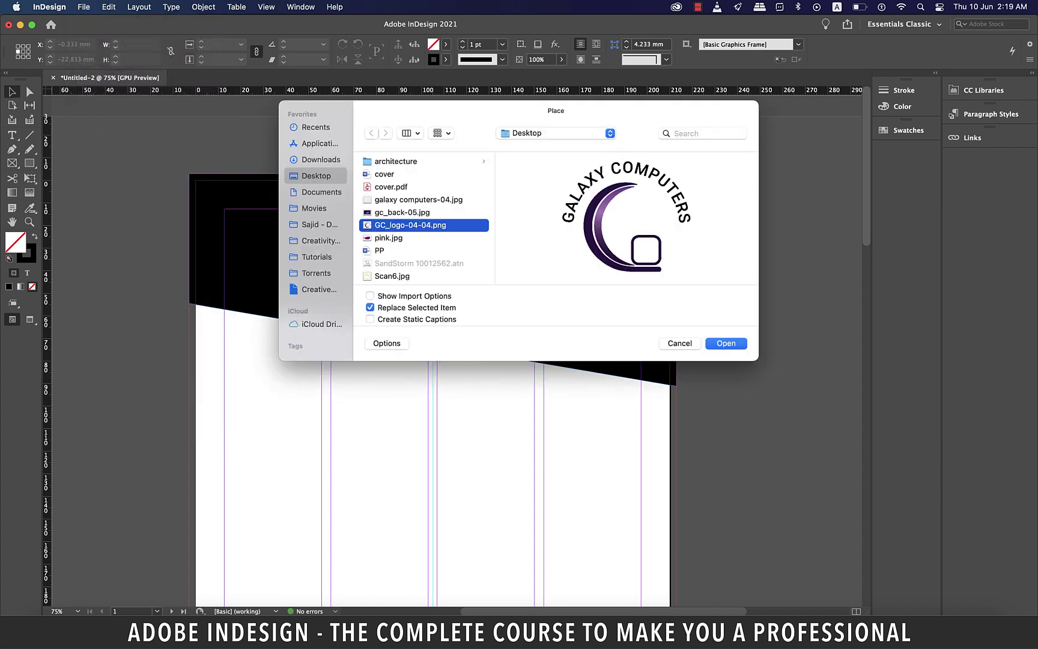
{"action": "left_click", "coordinate": [402, 212], "text": "shift"}
{"action": "key", "text": "Return"}
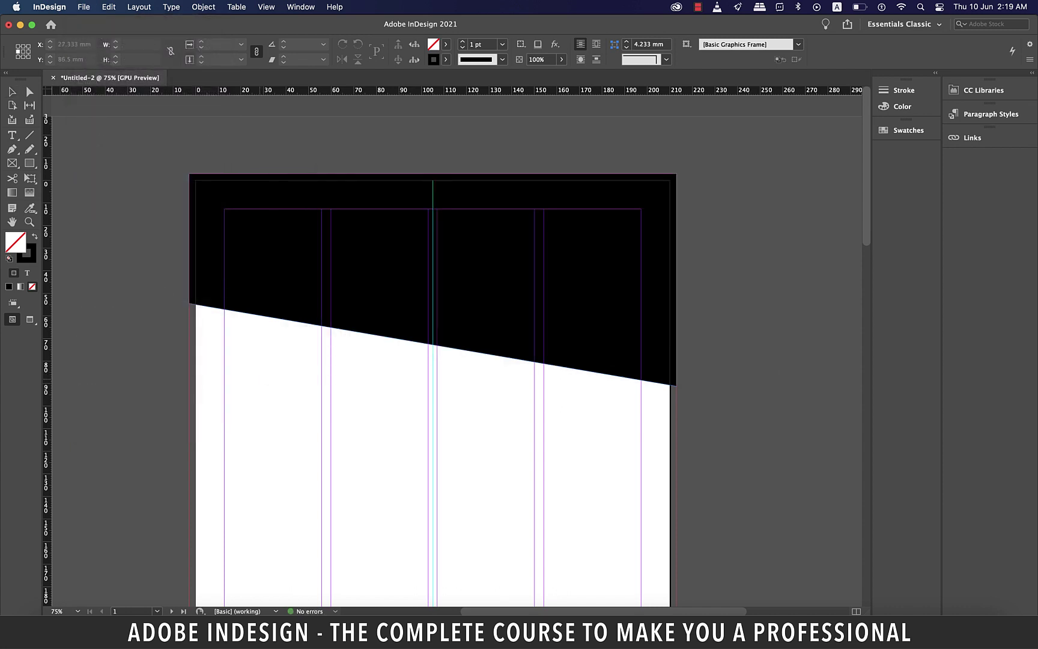
{"action": "left_click", "coordinate": [253, 371]}
Place the gc_back-05.jpg galaxy image and move it onto the pasteboard right of the page
{"action": "left_click_drag", "start_coordinate": [469, 385], "coordinate": [604, 467]}
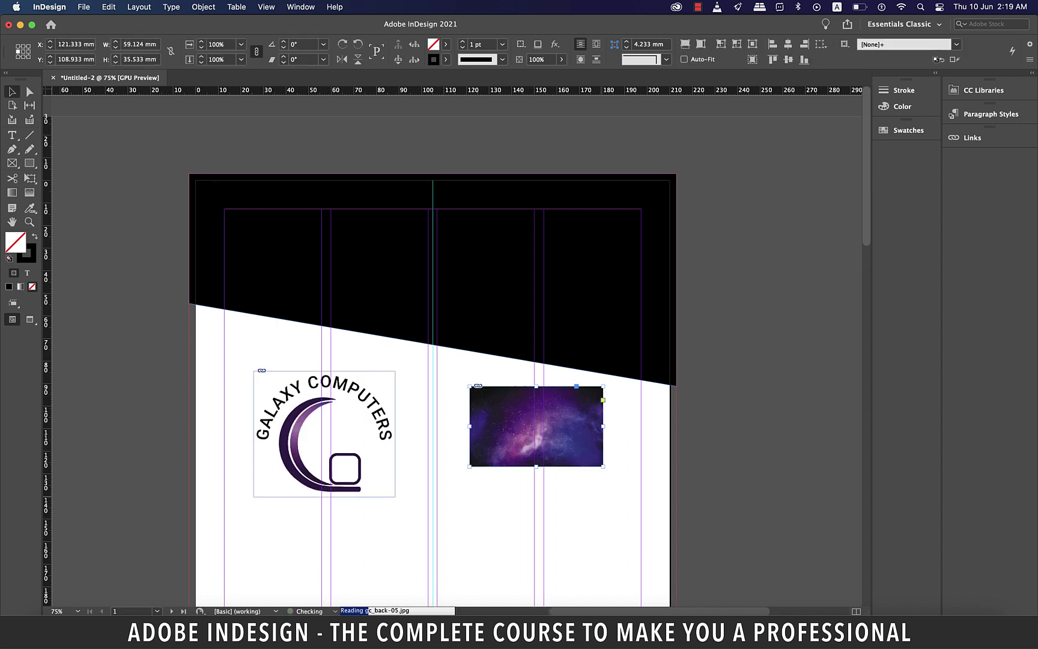
{"action": "left_click_drag", "start_coordinate": [537, 427], "coordinate": [750, 272]}
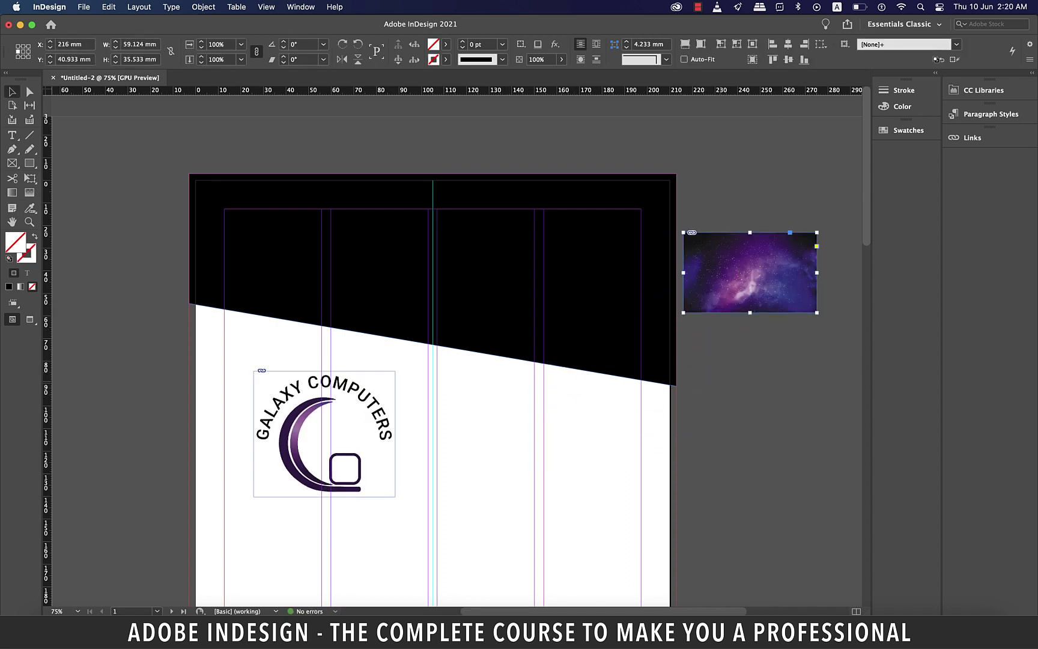
{"action": "key", "text": "super+shift+a"}
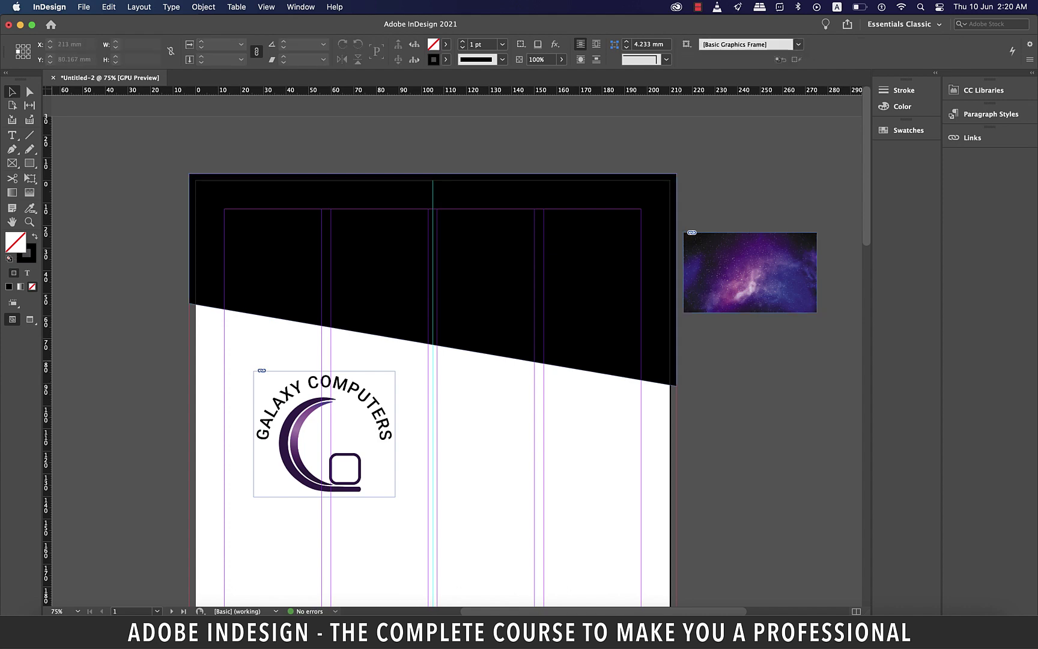
{"action": "left_click", "coordinate": [601, 270]}
{"action": "scroll", "coordinate": [719, 273], "scroll_direction": "right", "scroll_amount": 2}
{"action": "key", "text": "super+1"}
{"action": "left_click_drag", "start_coordinate": [30, 208], "coordinate": [84, 233]}
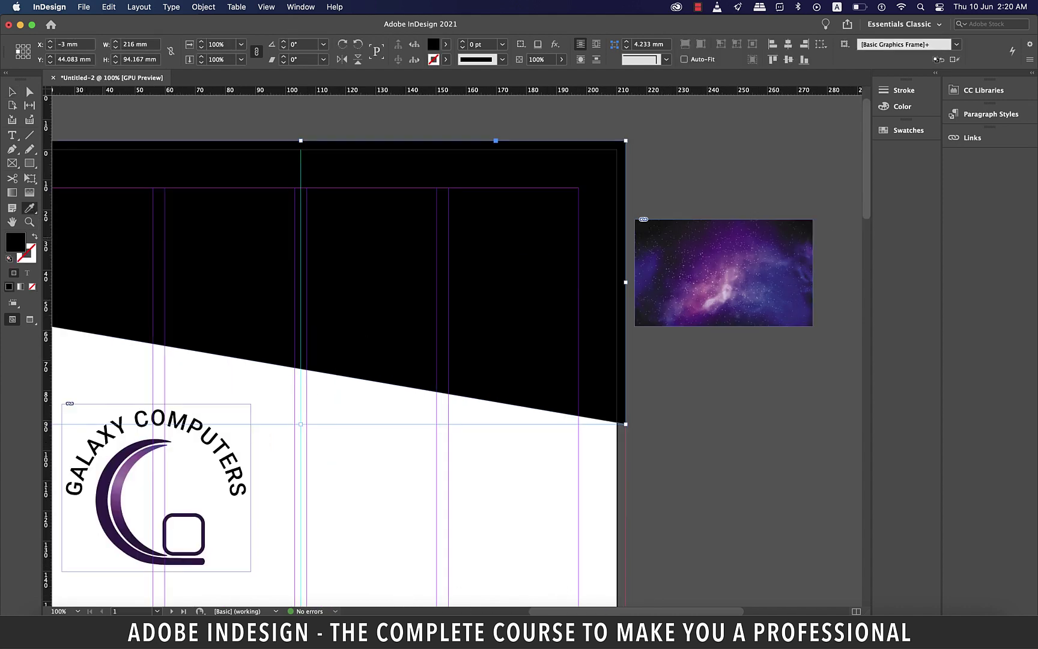
Fill the slanted top band with the logo's dark purple at 25% opacity
{"action": "key", "text": "super+minus"}
{"action": "left_click", "coordinate": [108, 511]}
{"action": "left_click", "coordinate": [561, 59]}
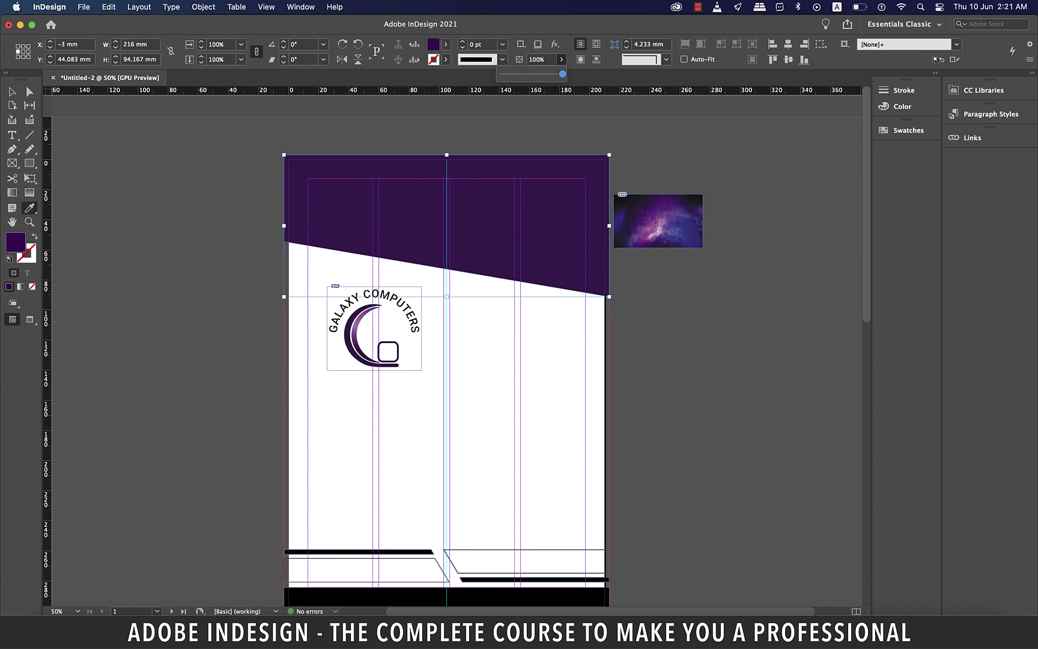
{"action": "left_click_drag", "start_coordinate": [562, 74], "coordinate": [531, 74]}
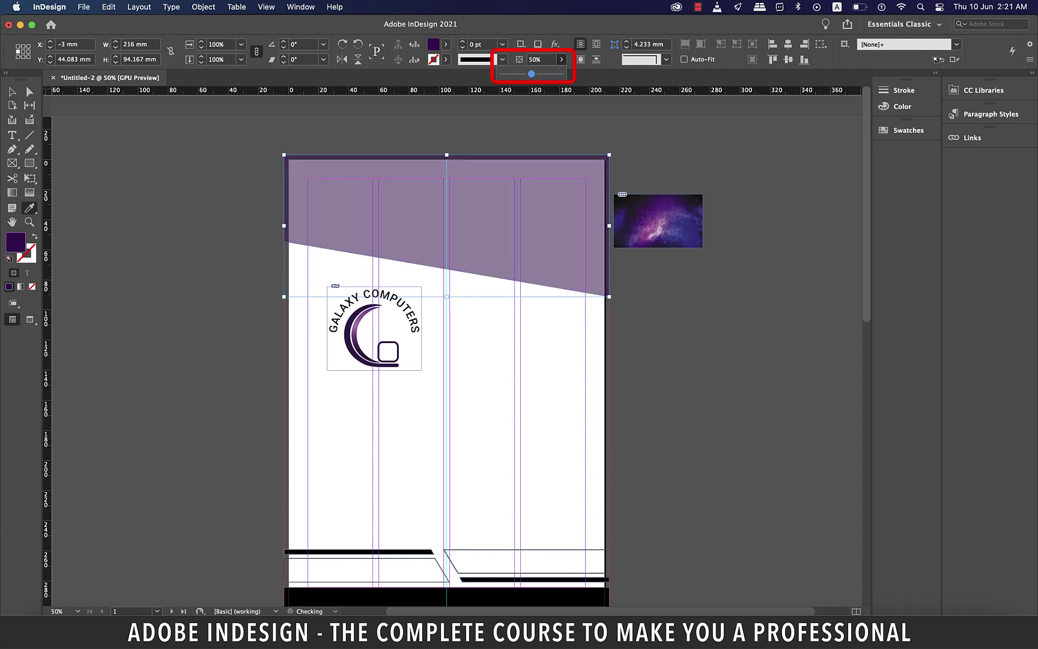
{"action": "type", "text": "25"}
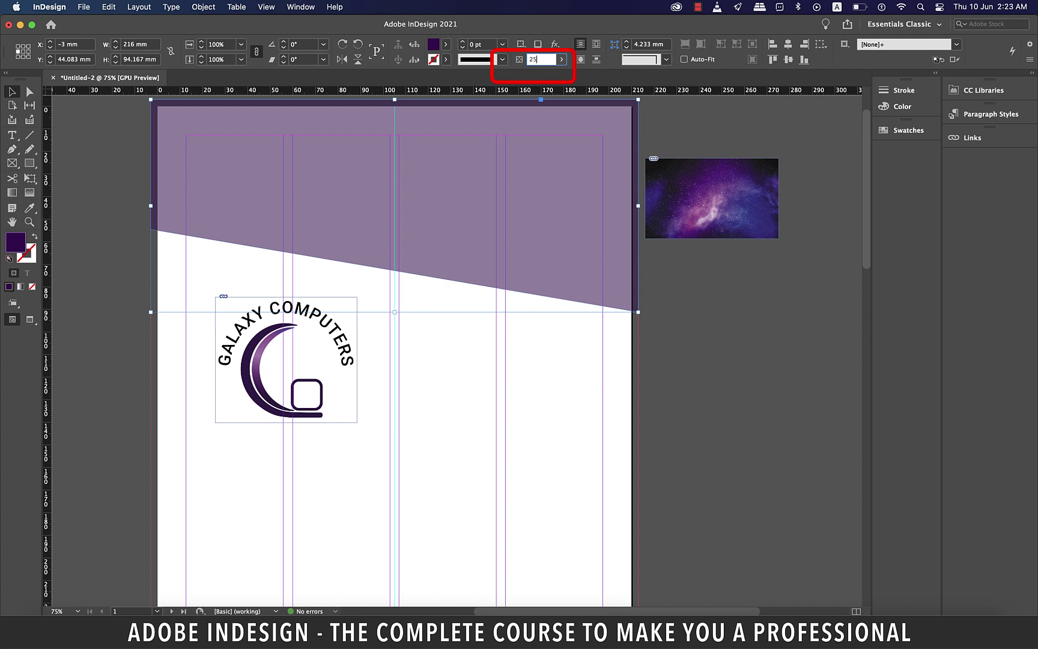
{"action": "key", "text": "Return"}
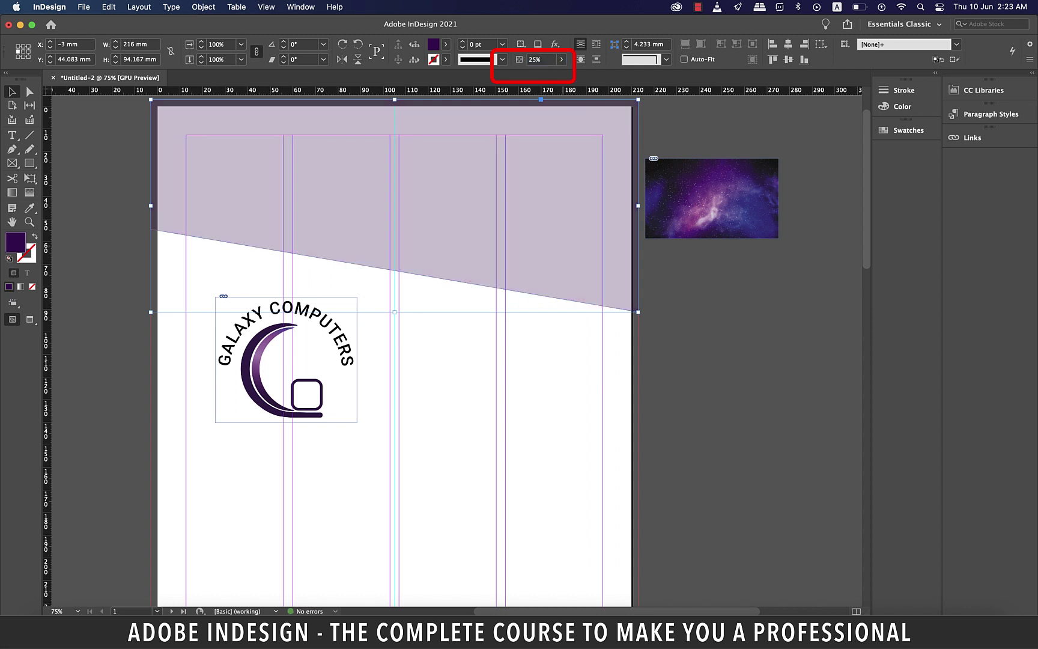
Shrink the Galaxy Computers logo, move it into the page's top-left corner, and preview
{"action": "left_click", "coordinate": [286, 361]}
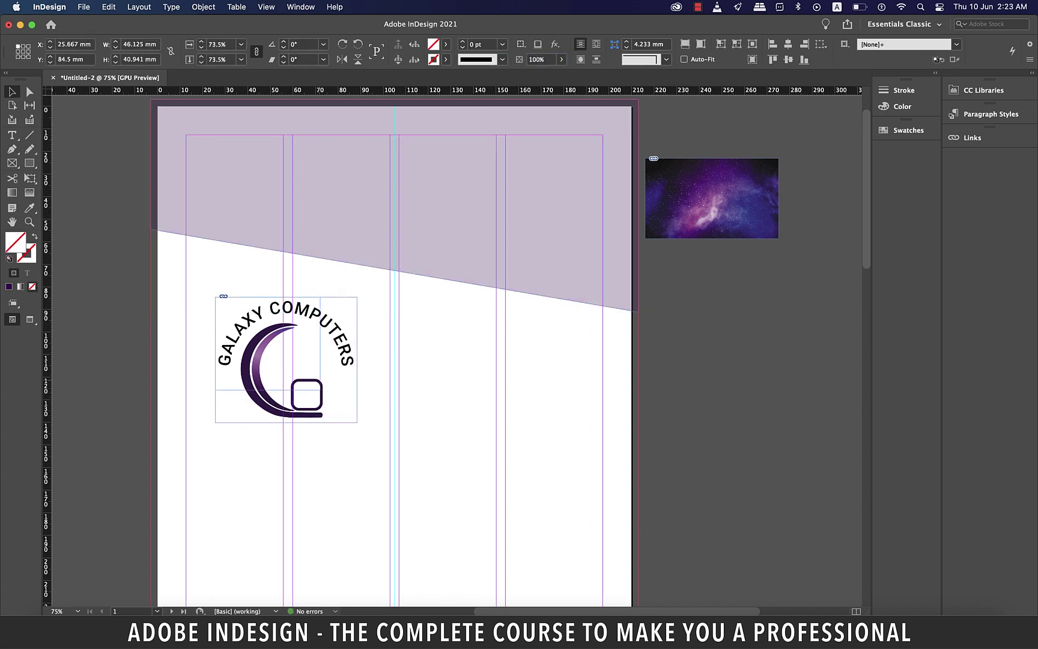
{"action": "left_click_drag", "start_coordinate": [319, 389], "coordinate": [323, 392]}
{"action": "left_click_drag", "start_coordinate": [269, 344], "coordinate": [240, 183]}
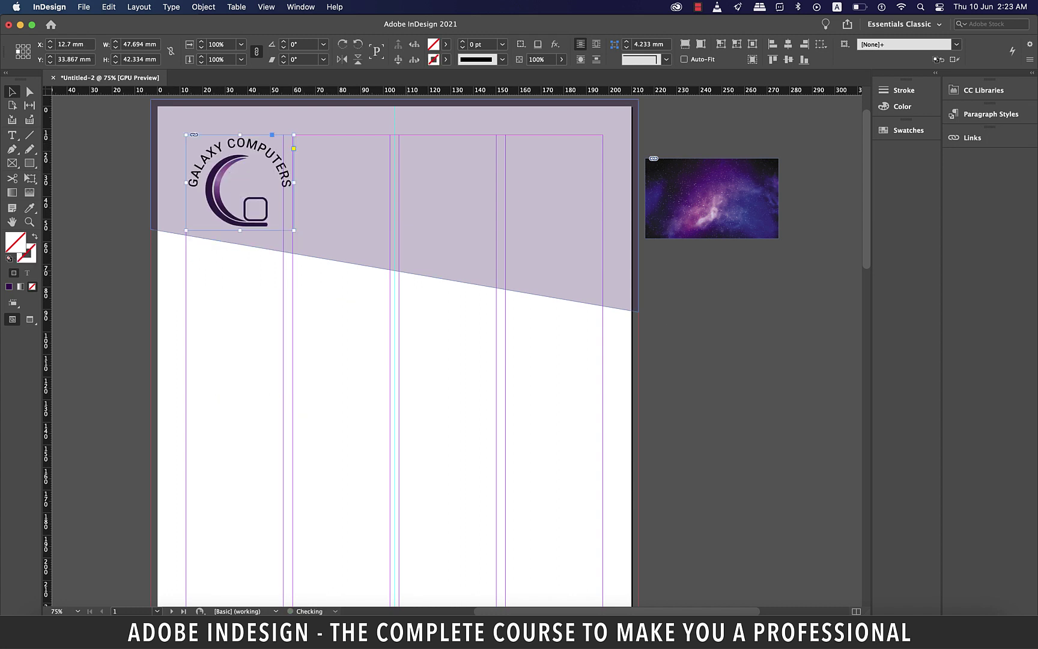
{"action": "key", "text": "super+shift+a"}
{"action": "key", "text": "w"}
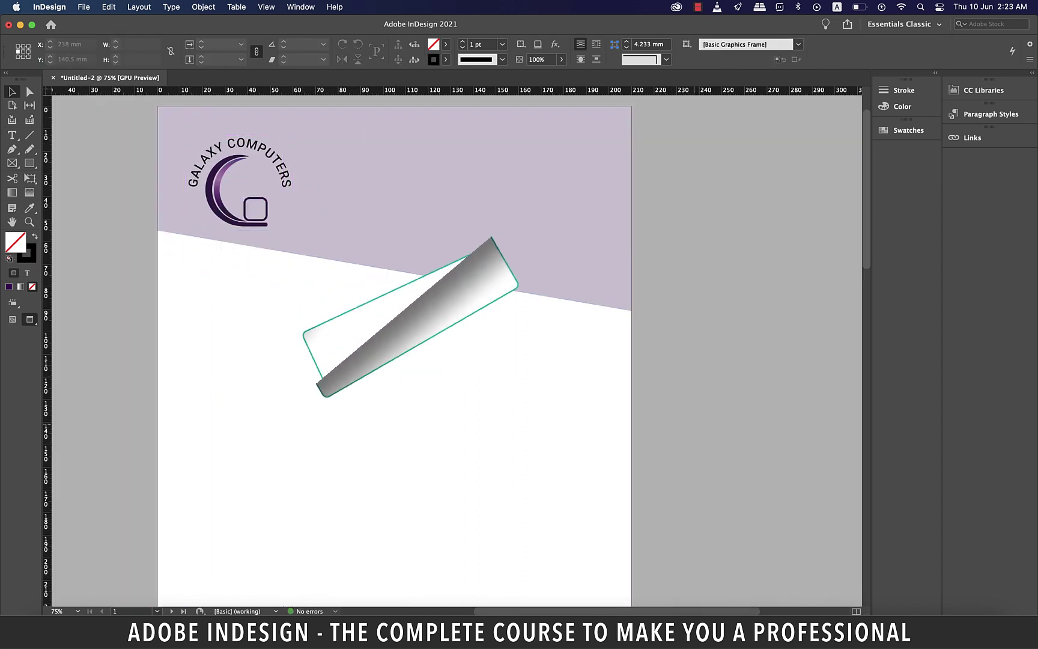
{"action": "key", "text": "super+minus"}
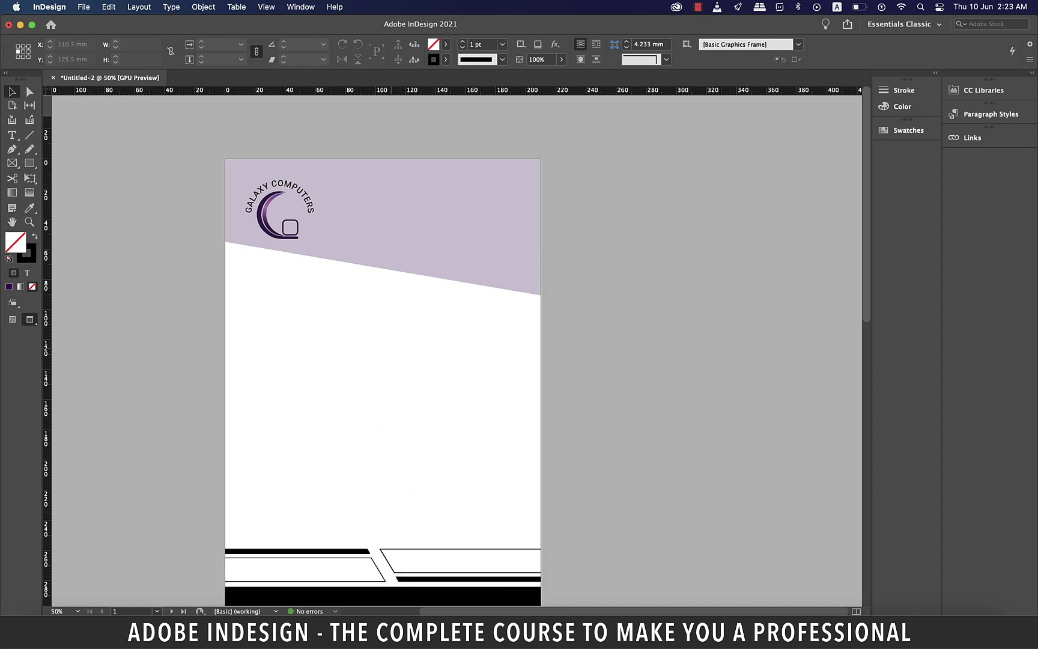
Move the galaxy image from beside the page to below its bottom-right corner
{"action": "key", "text": "w"}
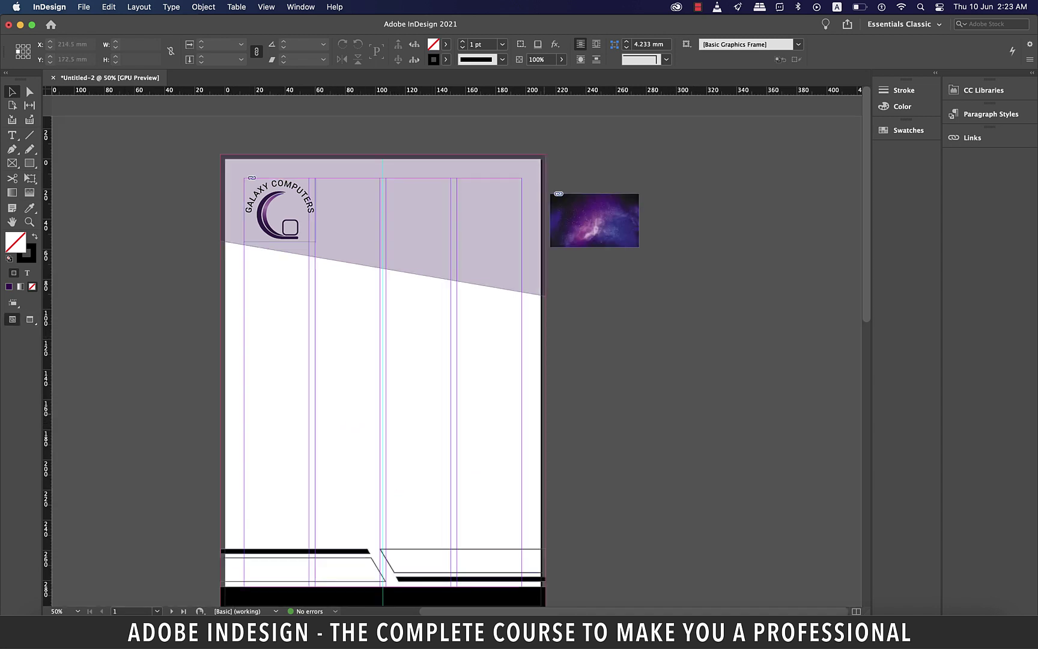
{"action": "scroll", "coordinate": [382, 348], "scroll_direction": "down", "scroll_amount": 3}
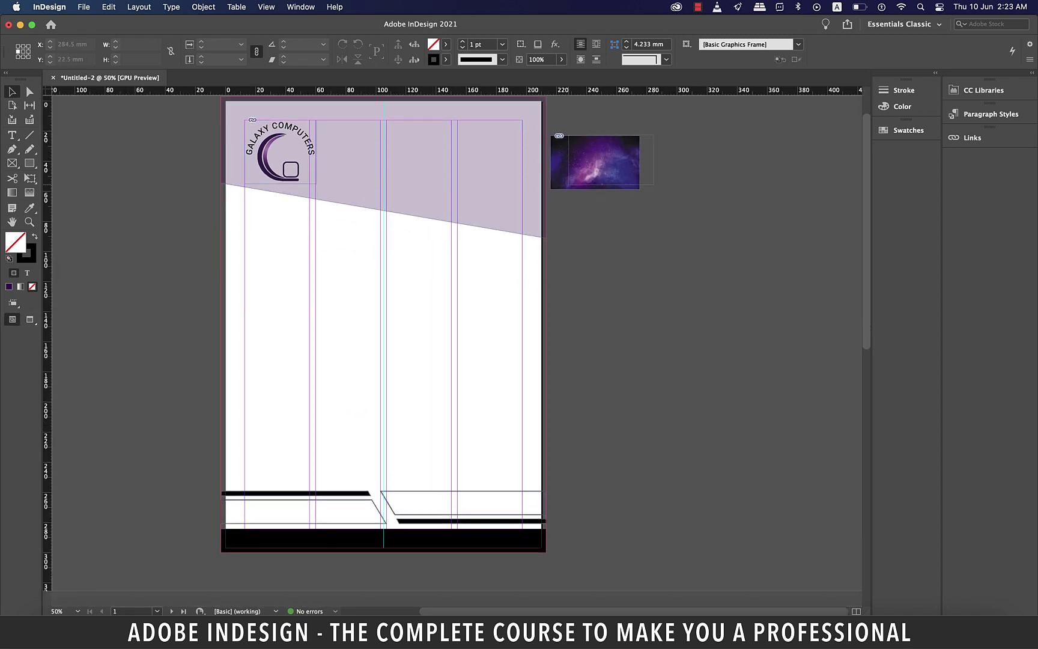
{"action": "left_click", "coordinate": [595, 163]}
{"action": "left_click_drag", "start_coordinate": [595, 163], "coordinate": [606, 522]}
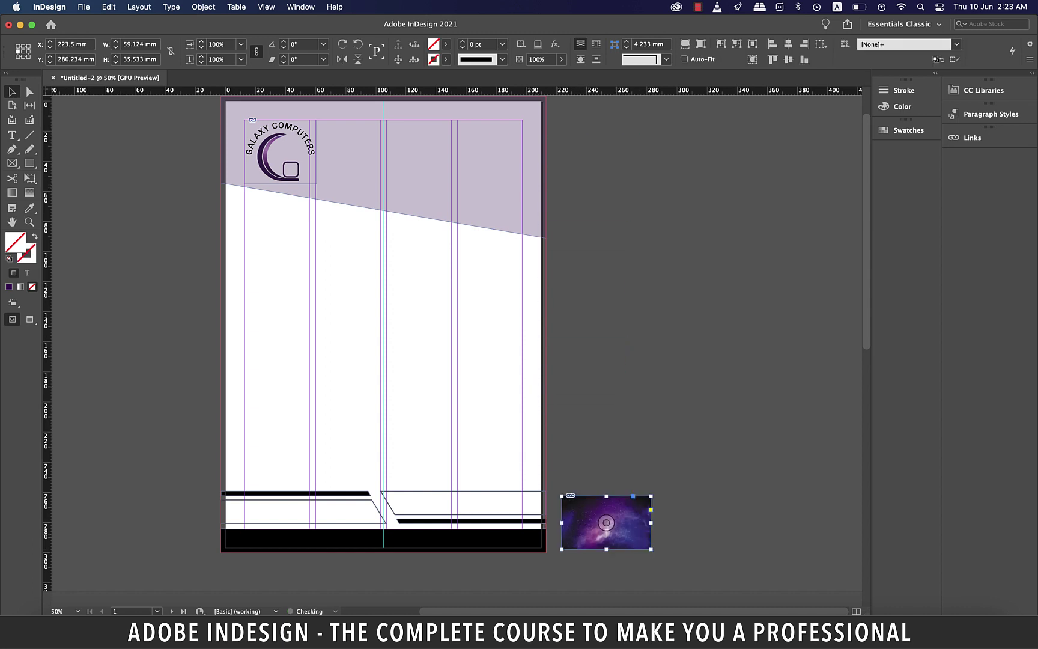
Fill the black bar along the page bottom with the logo's dark purple using the Eyedropper
{"action": "key", "text": "super+1"}
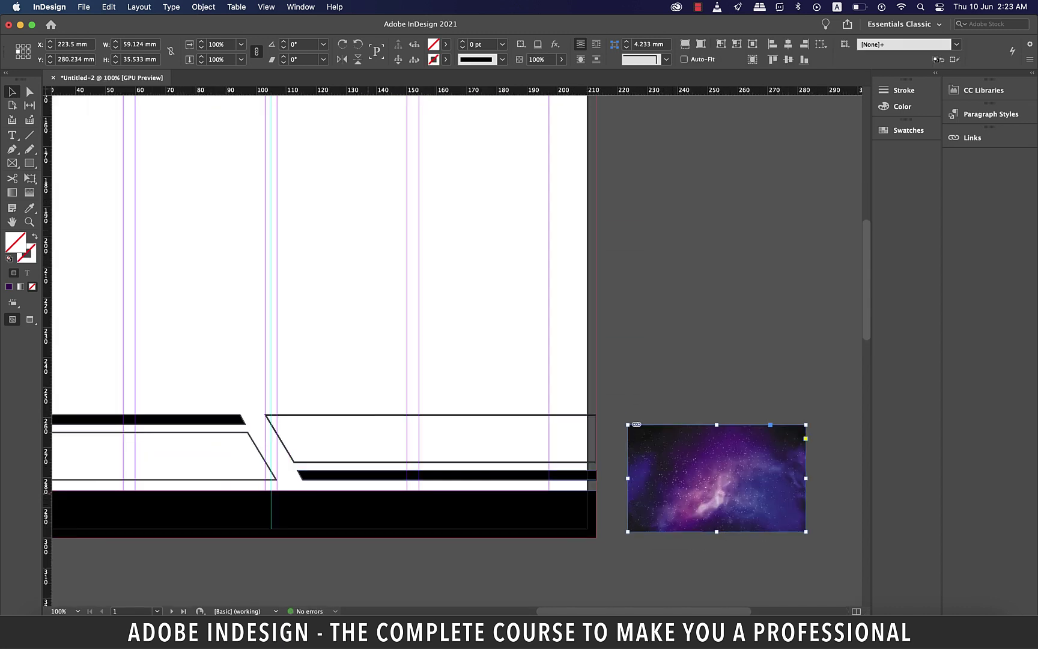
{"action": "left_click", "coordinate": [420, 513]}
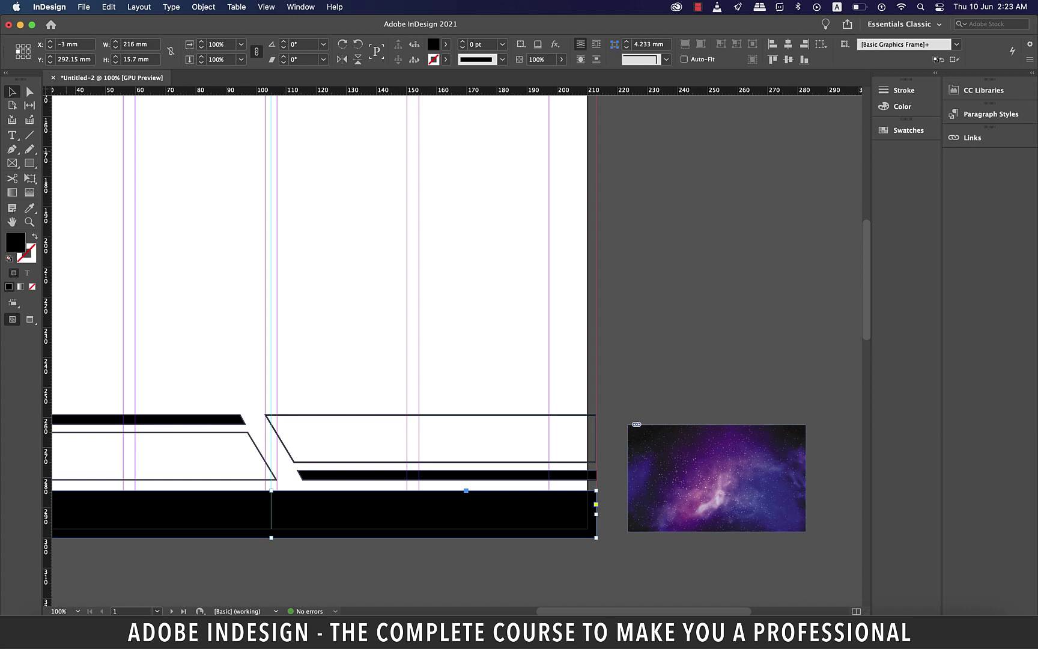
{"action": "left_click", "coordinate": [29, 208]}
{"action": "key", "text": "Escape"}
{"action": "key", "text": "super+minus"}
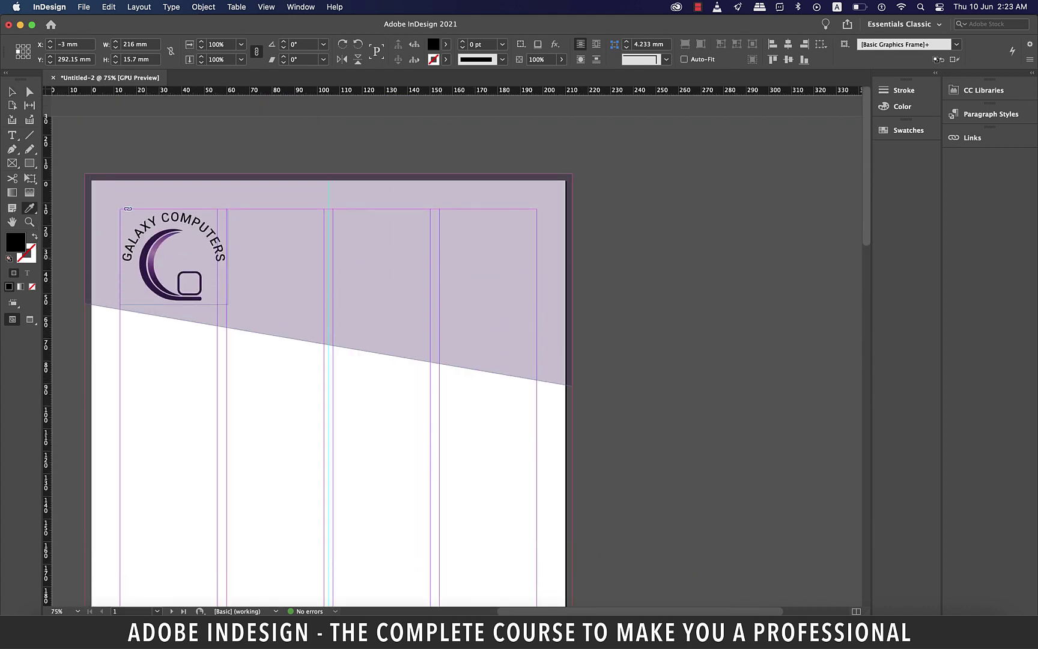
{"action": "key", "text": "super+equal"}
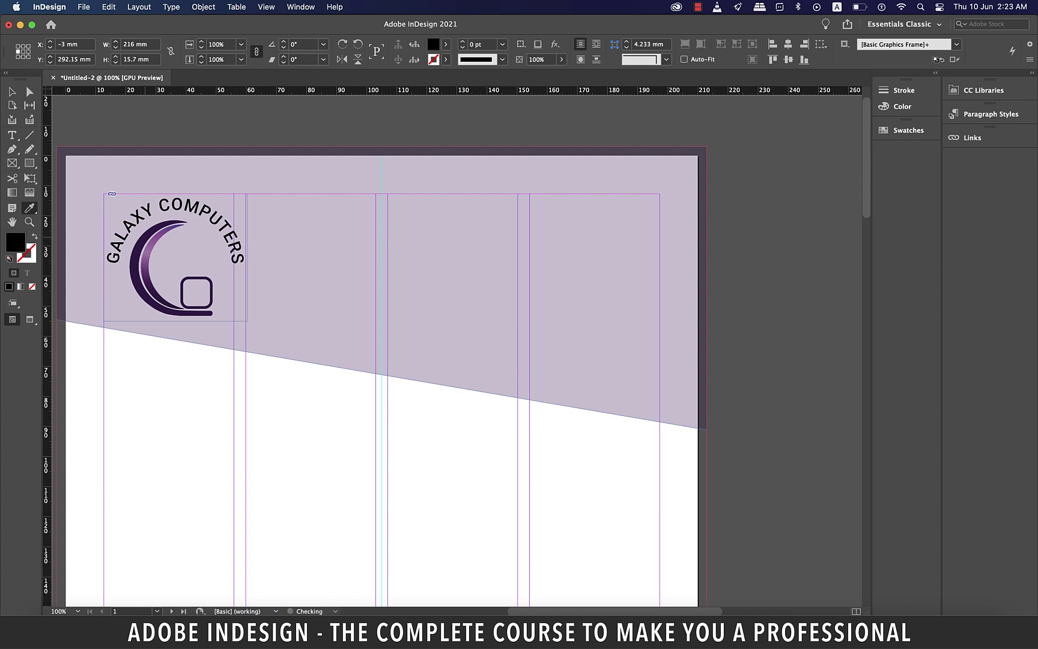
{"action": "left_click", "coordinate": [135, 267]}
{"action": "scroll", "coordinate": [136, 268], "scroll_direction": "down", "scroll_amount": 2}
{"action": "scroll", "coordinate": [457, 348], "scroll_direction": "down", "scroll_amount": 15}
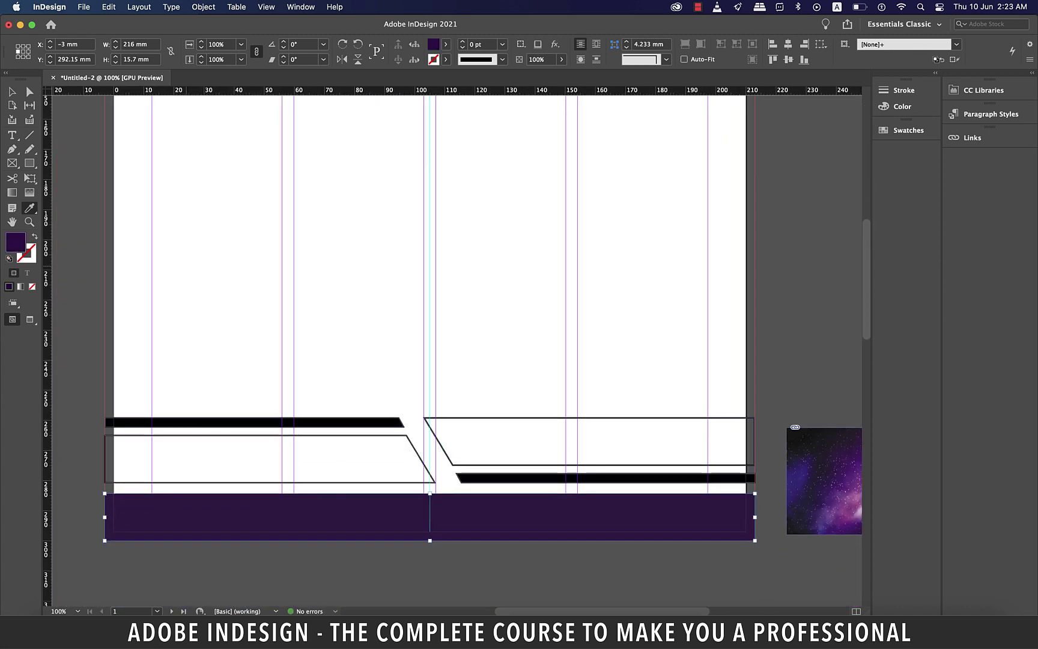
{"action": "scroll", "coordinate": [456, 348], "scroll_direction": "right", "scroll_amount": 1}
{"action": "scroll", "coordinate": [421, 301], "scroll_direction": "right", "scroll_amount": 1}
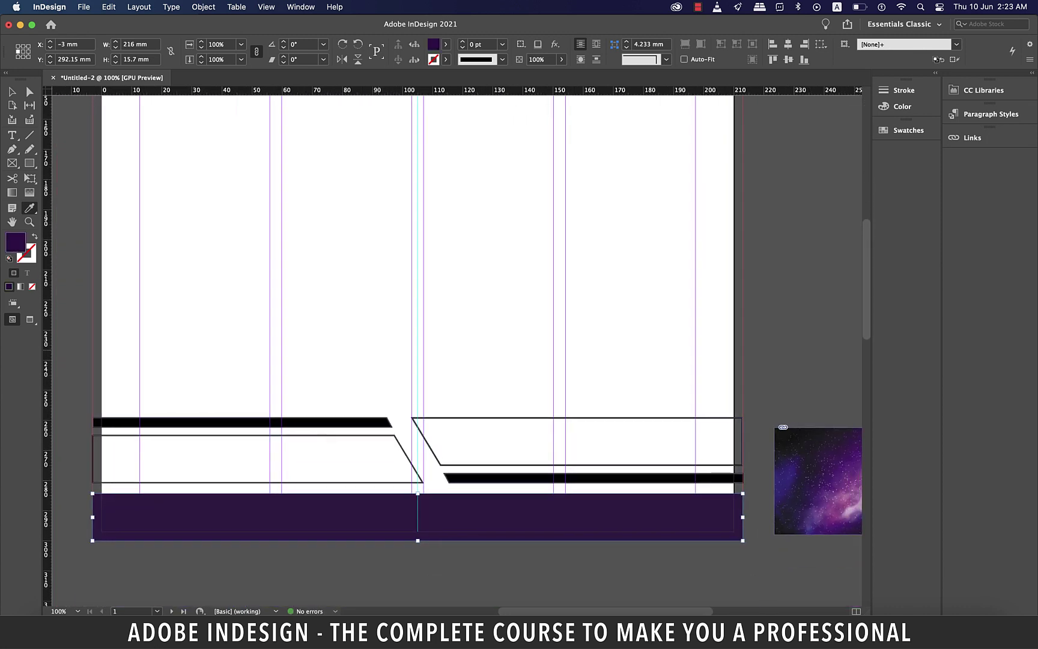
Select the two slanted bars and sample the footer's dark purple onto them
{"action": "scroll", "coordinate": [435, 360], "scroll_direction": "right", "scroll_amount": 5}
{"action": "left_click", "coordinate": [435, 465]}
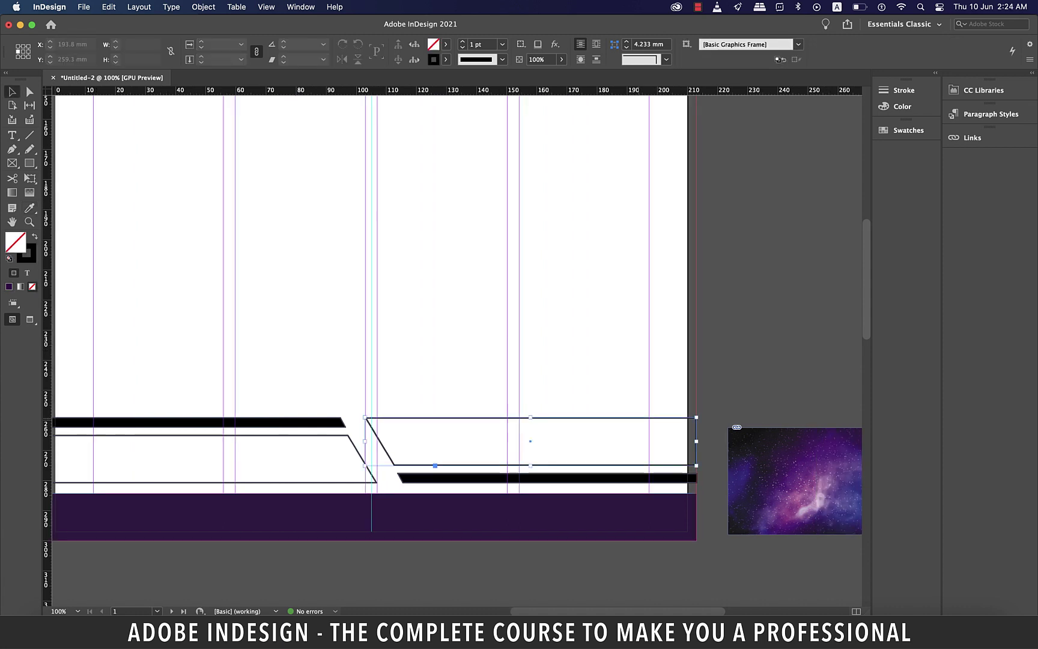
{"action": "left_click", "coordinate": [372, 481], "text": "shift"}
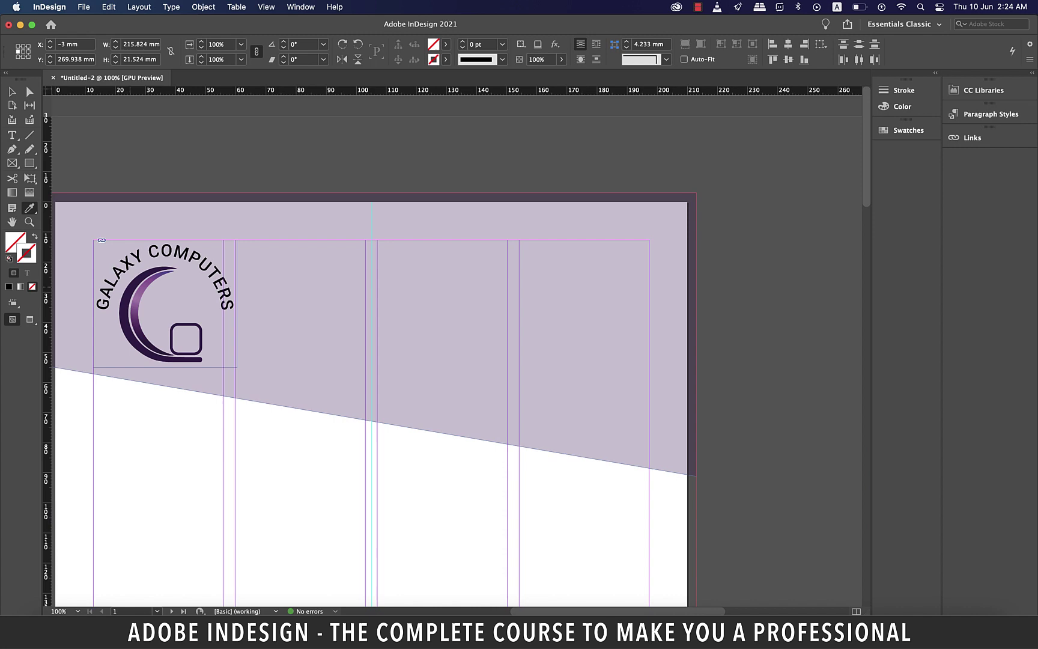
{"action": "key", "text": "super+equal"}
{"action": "key", "text": "super+equal"}
{"action": "key", "text": "super+equal"}
{"action": "key", "text": "super+equal"}
{"action": "key", "text": "super+equal"}
{"action": "key", "text": "super+equal"}
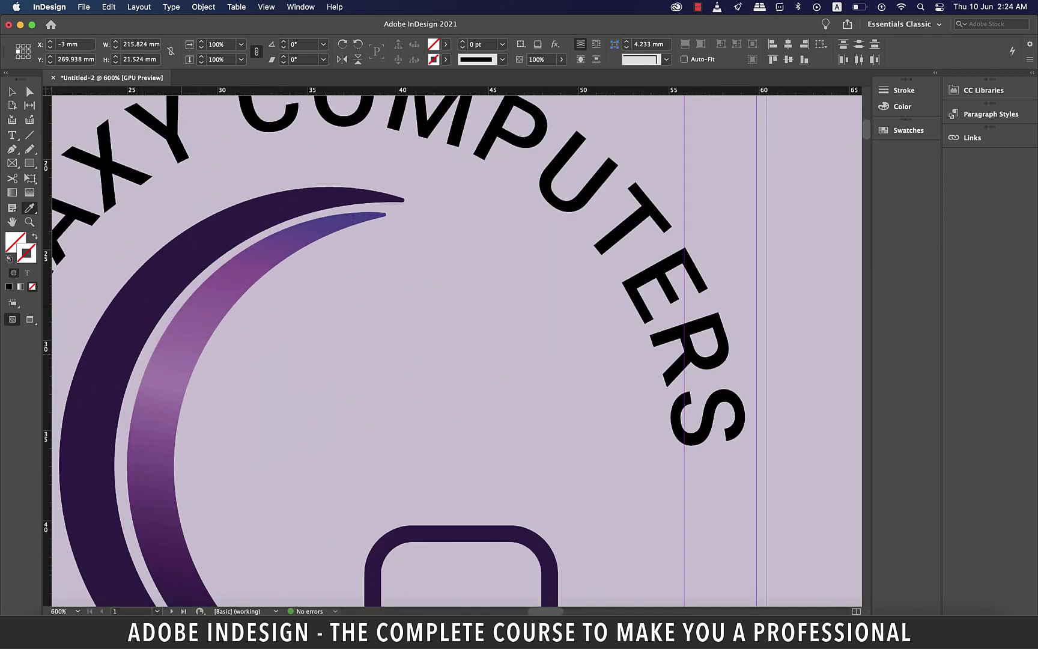
{"action": "key", "text": "super+minus"}
{"action": "key", "text": "super+minus"}
{"action": "key", "text": "super+minus"}
{"action": "key", "text": "super+minus"}
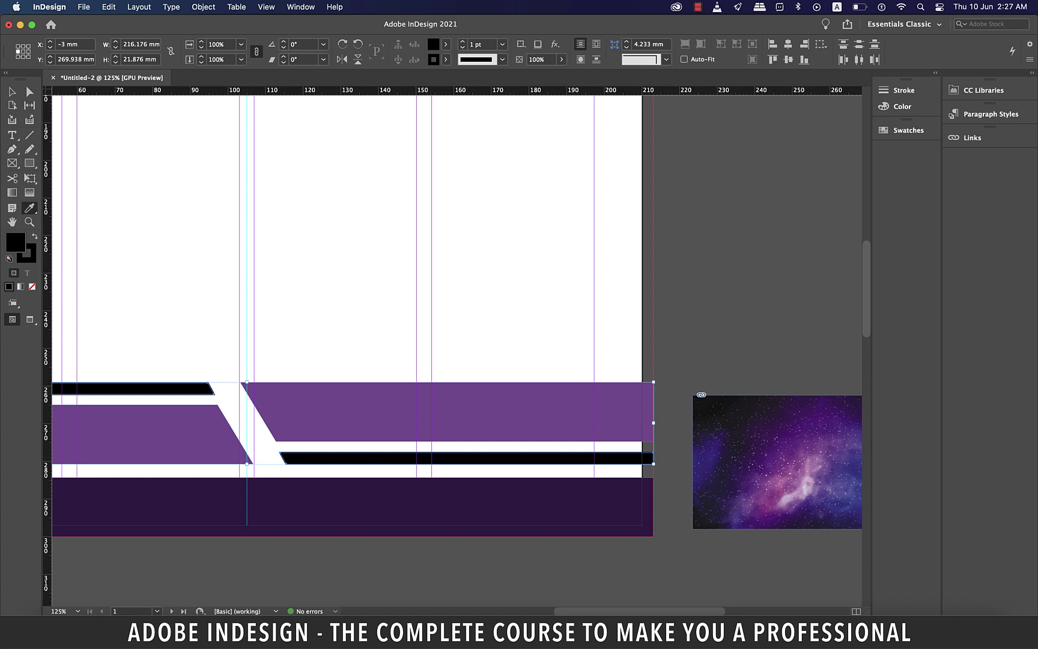
{"action": "left_click_drag", "start_coordinate": [29, 207], "coordinate": [72, 230]}
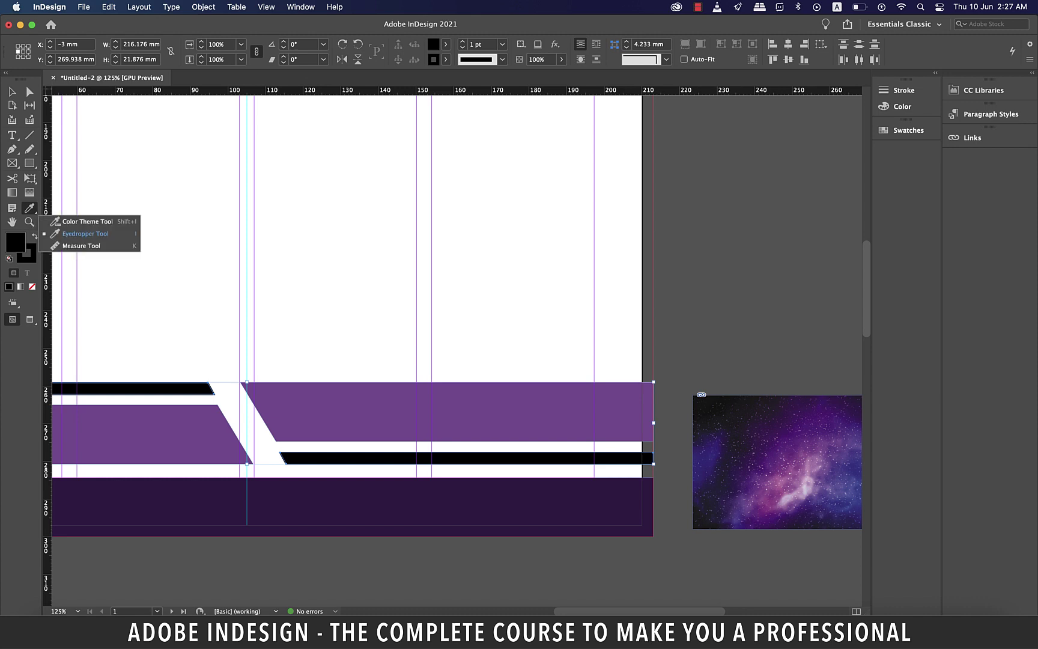
{"action": "left_click", "coordinate": [348, 499]}
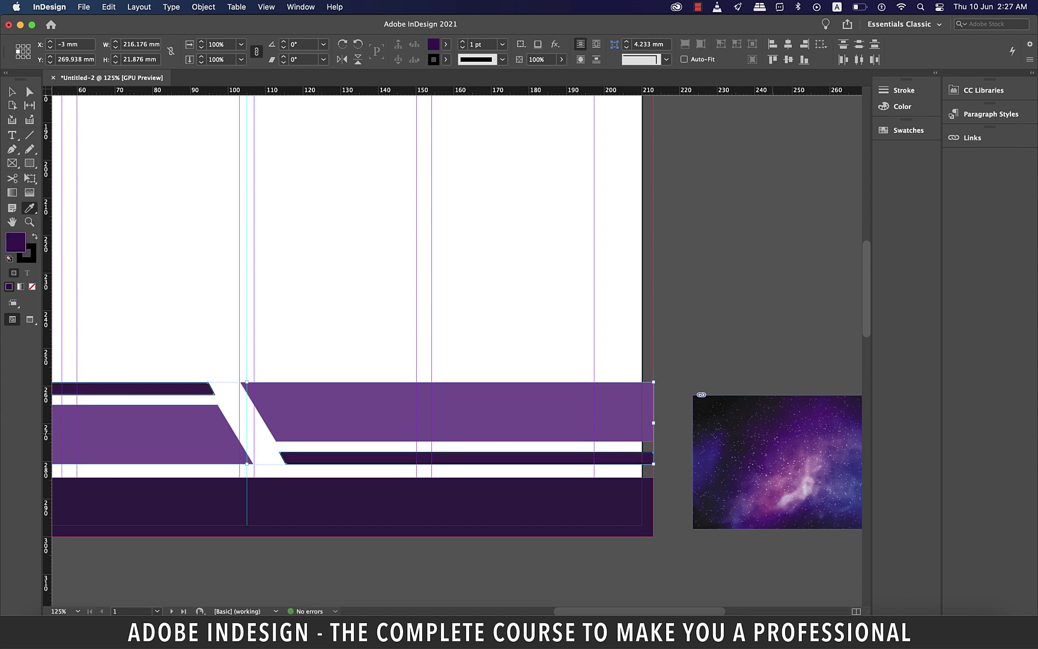
{"action": "key", "text": "v"}
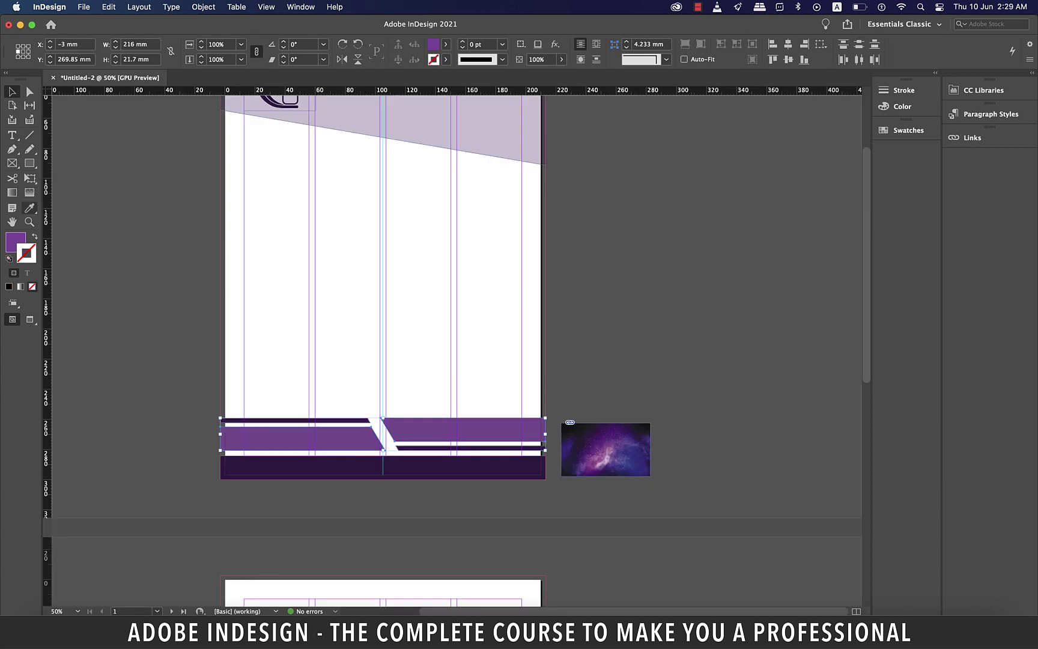
Give the wide bars a pale 25% tint of the dark purple and preview the page
{"action": "key", "text": "i"}
{"action": "left_click", "coordinate": [385, 123]}
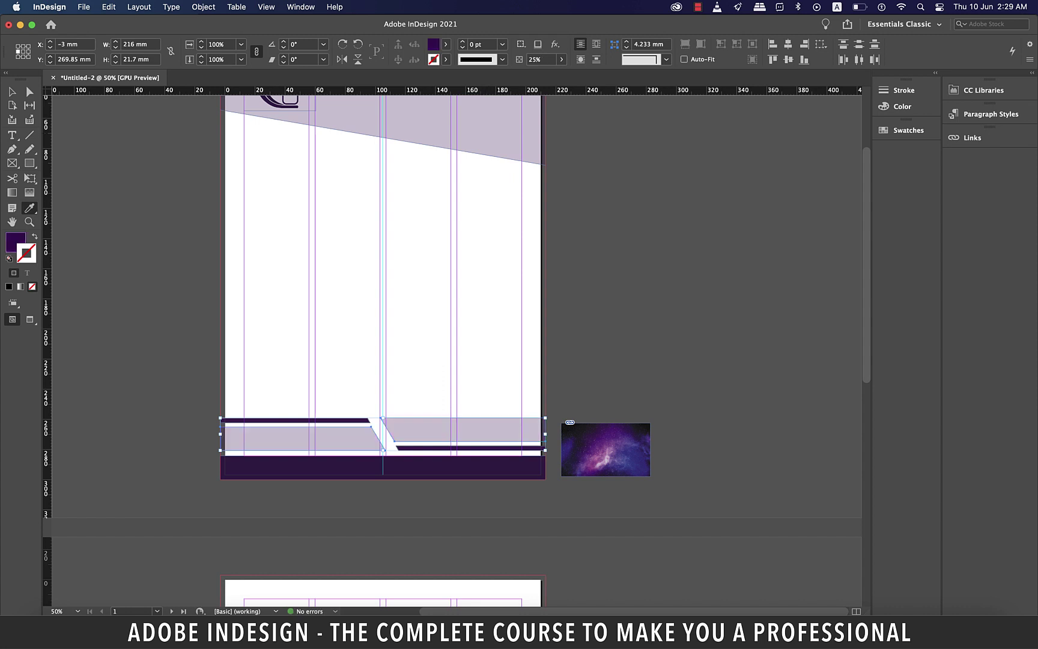
{"action": "key", "text": "v"}
{"action": "key", "text": "super+shift+a"}
{"action": "key", "text": "w"}
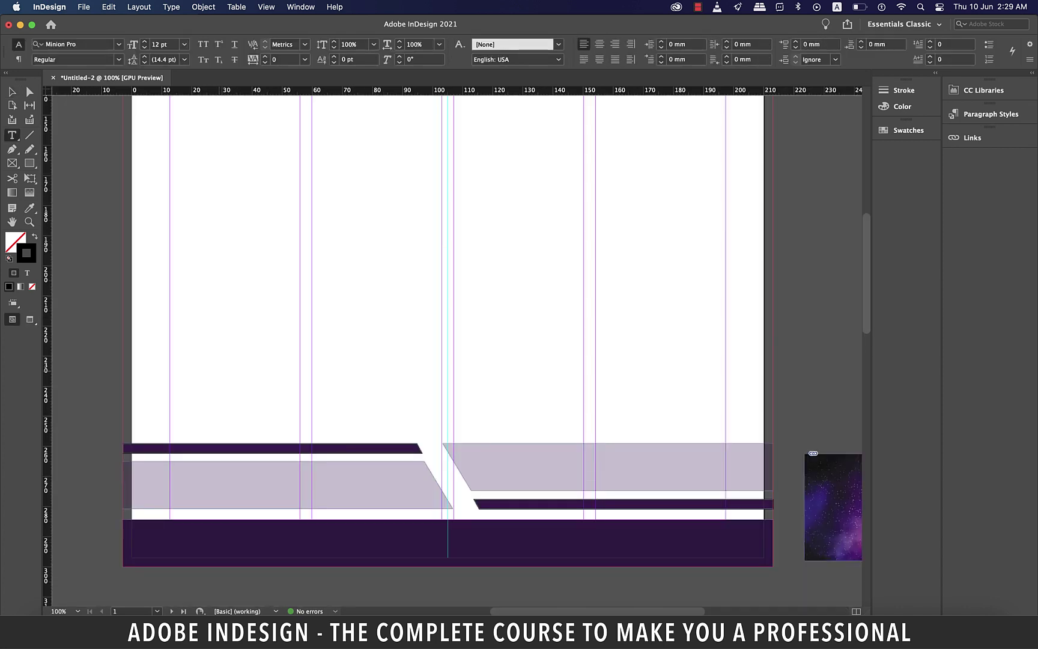
Draw a text frame above the footer and type the contact line with mobile number and e-mail
{"action": "key", "text": "t"}
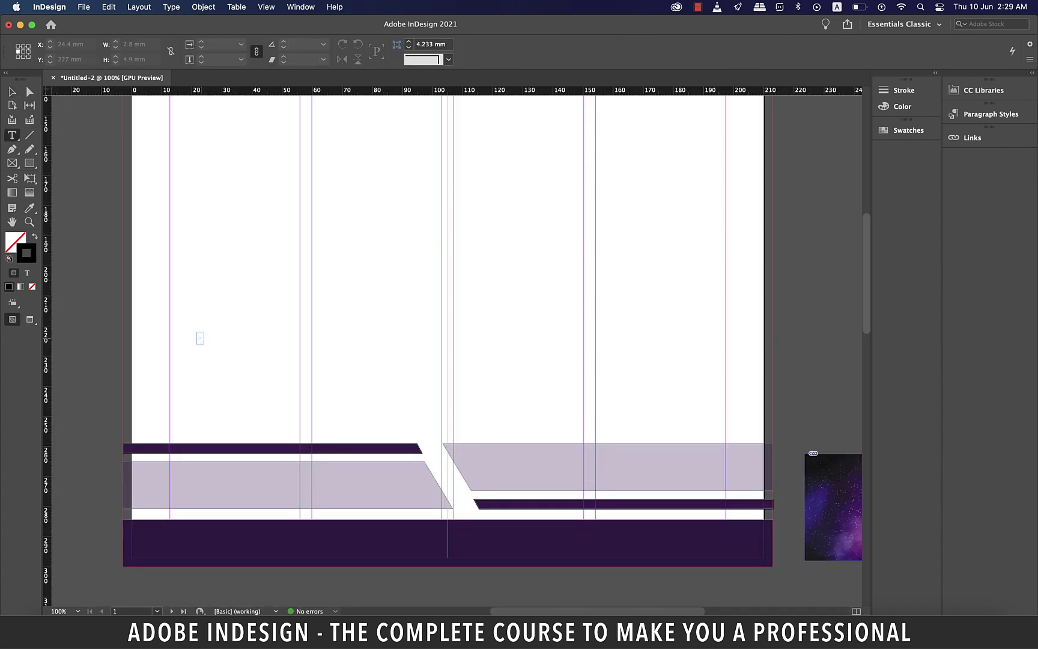
{"action": "left_click_drag", "start_coordinate": [196, 331], "coordinate": [614, 392]}
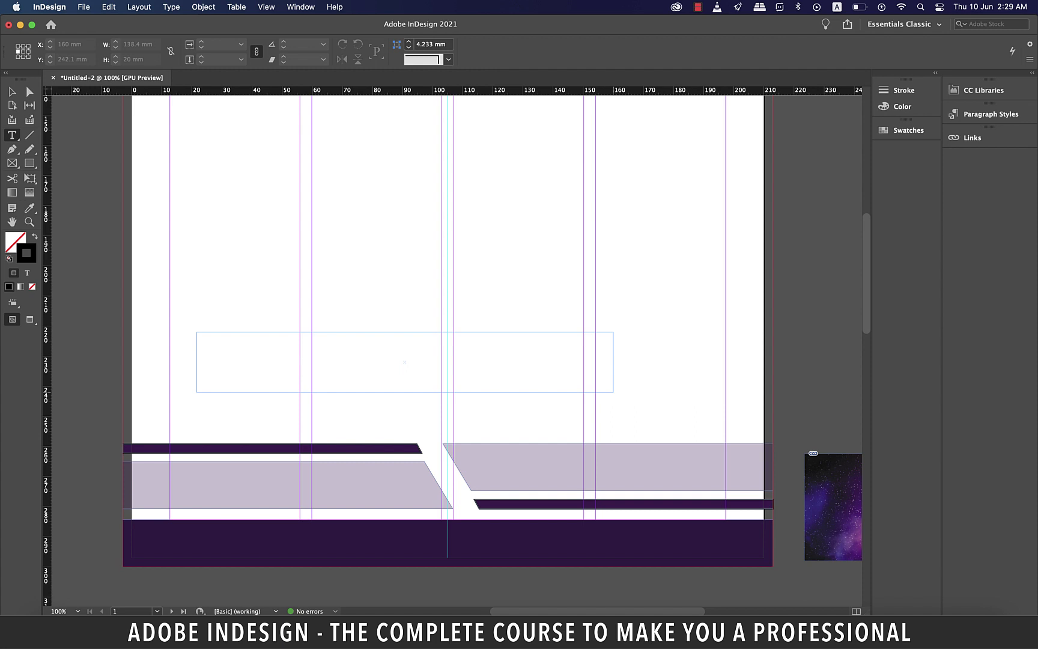
{"action": "left_click_drag", "start_coordinate": [614, 393], "coordinate": [631, 391]}
{"action": "type", "text": "Mobile # +"}
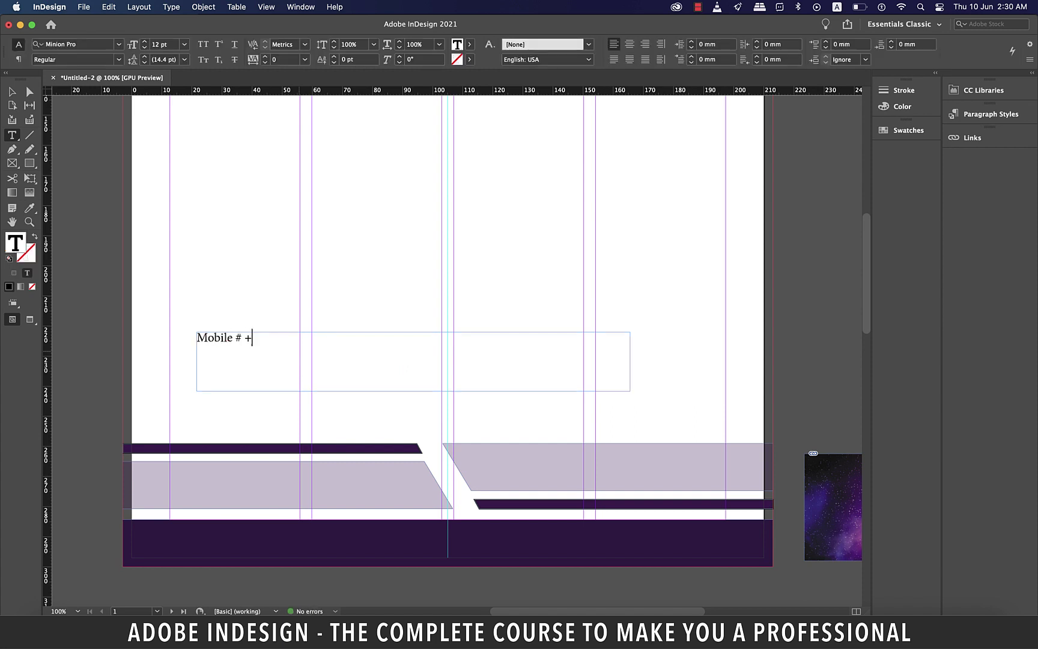
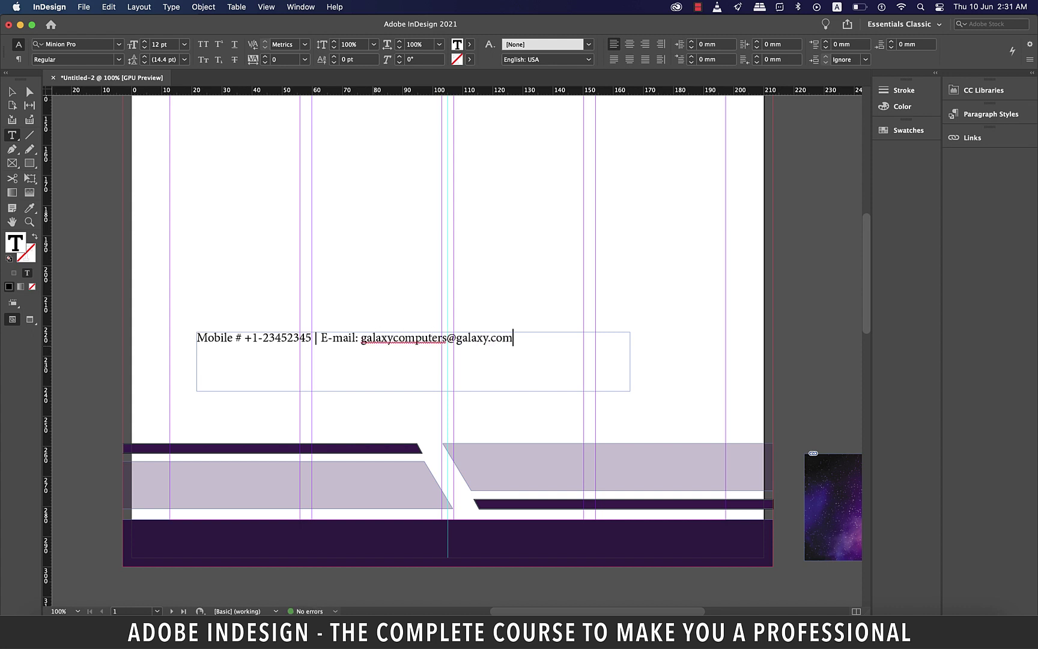
{"action": "key", "text": "Escape"}
Set the contact line in Roboto Bold at 10 pt
{"action": "key", "text": "t"}
{"action": "key", "text": "super+a"}
{"action": "left_click", "coordinate": [72, 44]}
{"action": "type", "text": "roboto"}
{"action": "key", "text": "Down"}
{"action": "key", "text": "Down"}
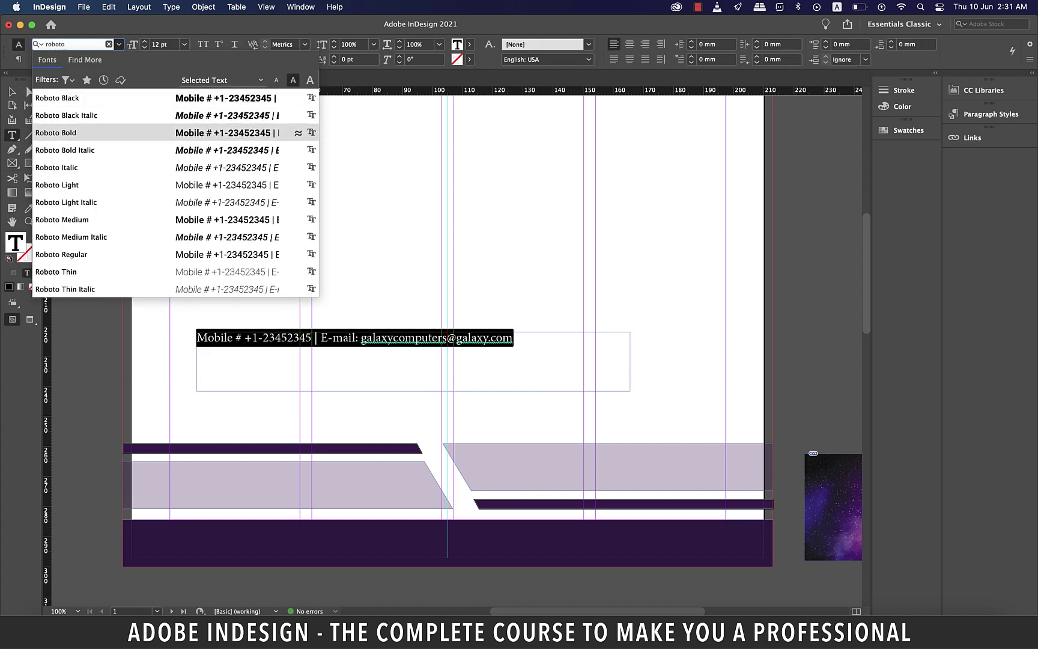
{"action": "key", "text": "Return"}
{"action": "key", "text": "Tab"}
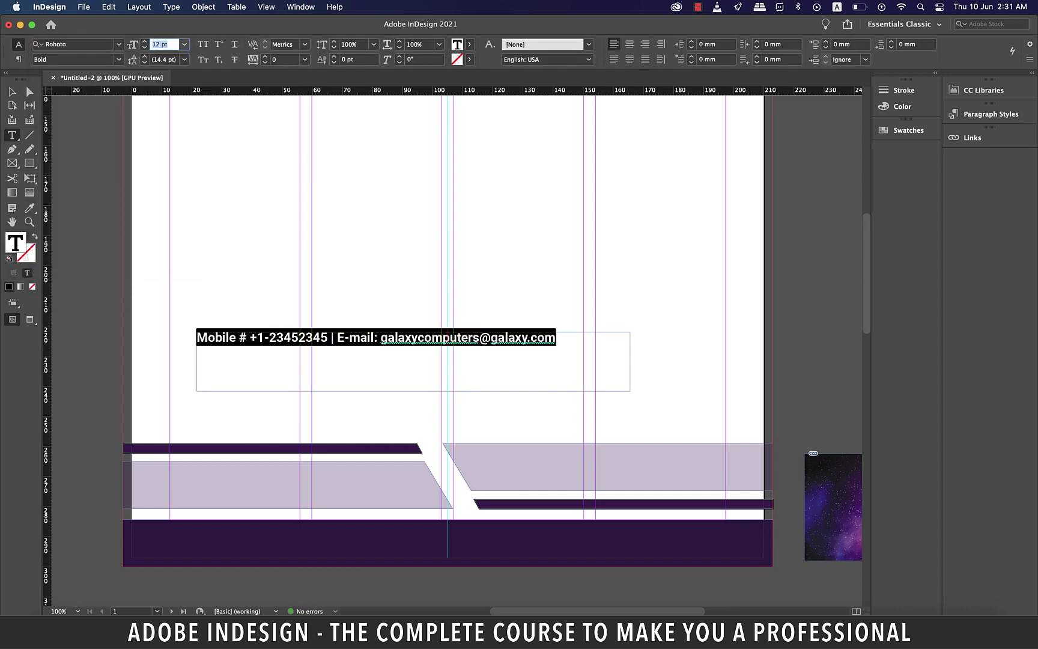
{"action": "type", "text": "10"}
{"action": "key", "text": "Return"}
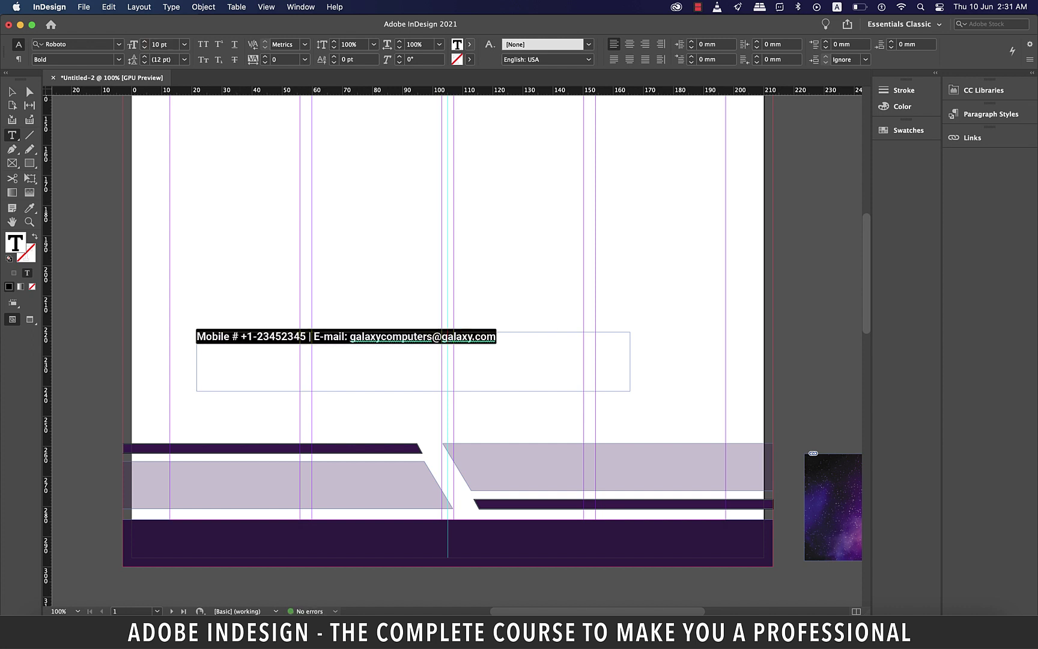
Make the contact text white [Paper], centre it, and move it onto the dark purple footer
{"action": "left_click", "coordinate": [469, 45]}
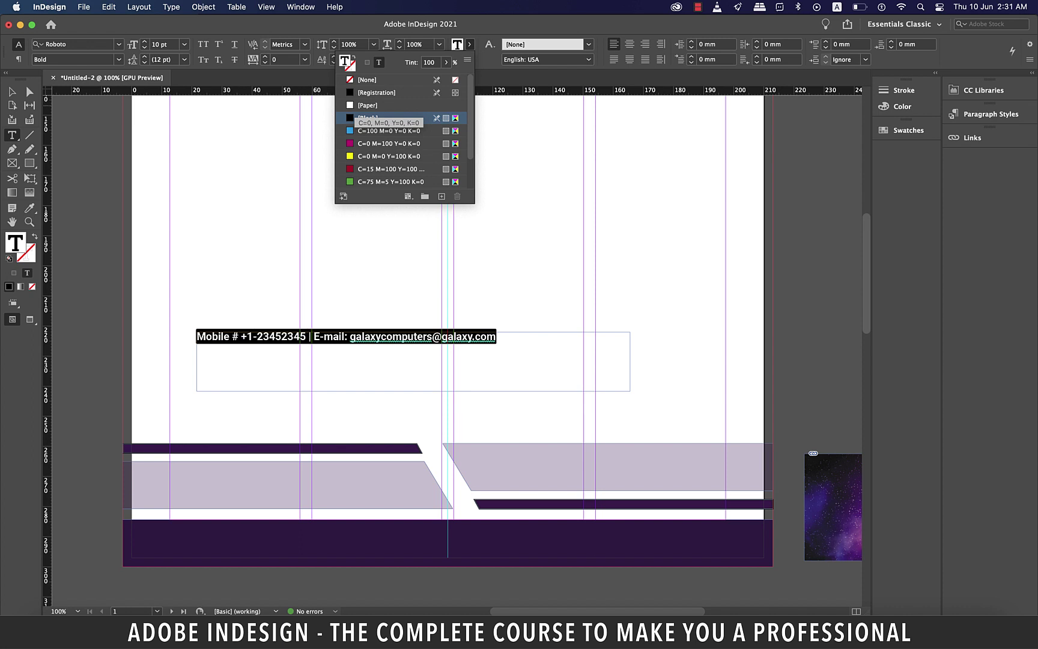
{"action": "left_click", "coordinate": [364, 106]}
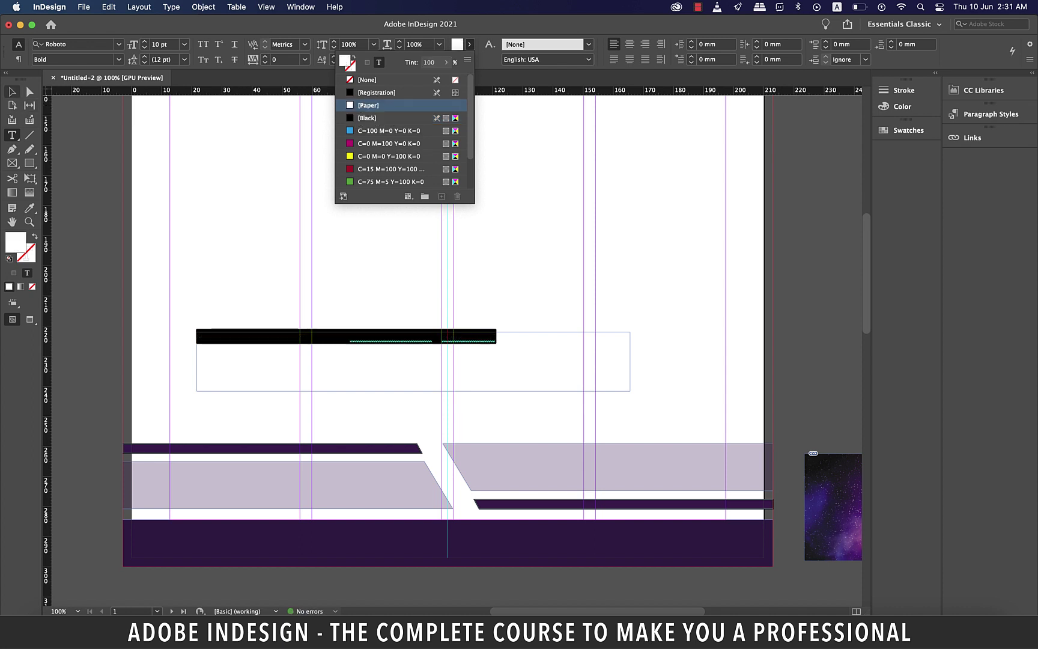
{"action": "key", "text": "Escape"}
{"action": "key", "text": "Return"}
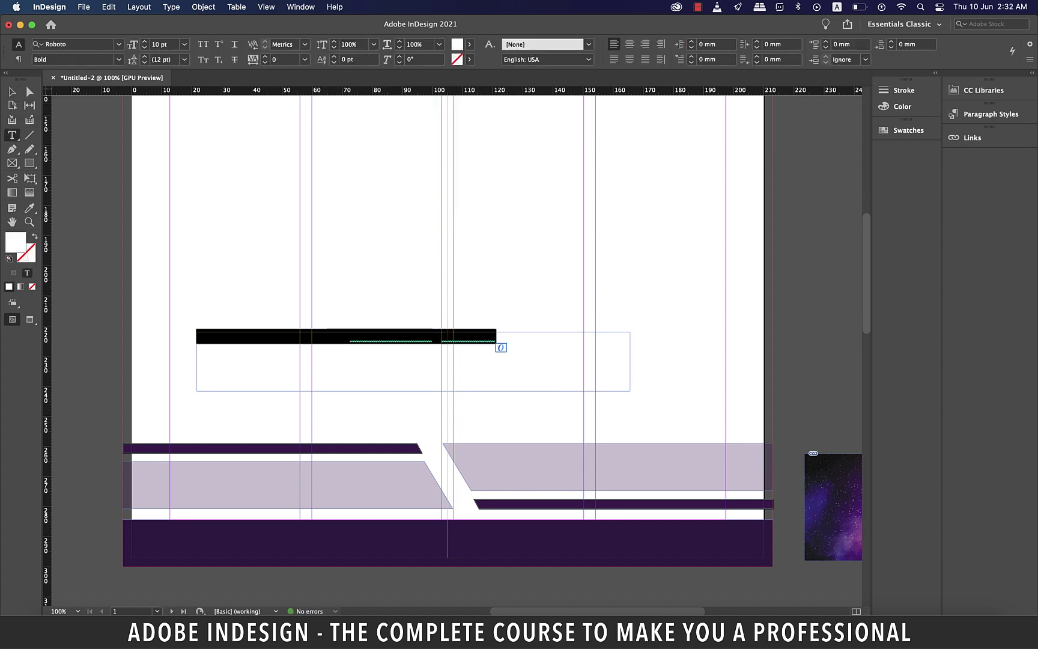
{"action": "key", "text": "super+shift+c"}
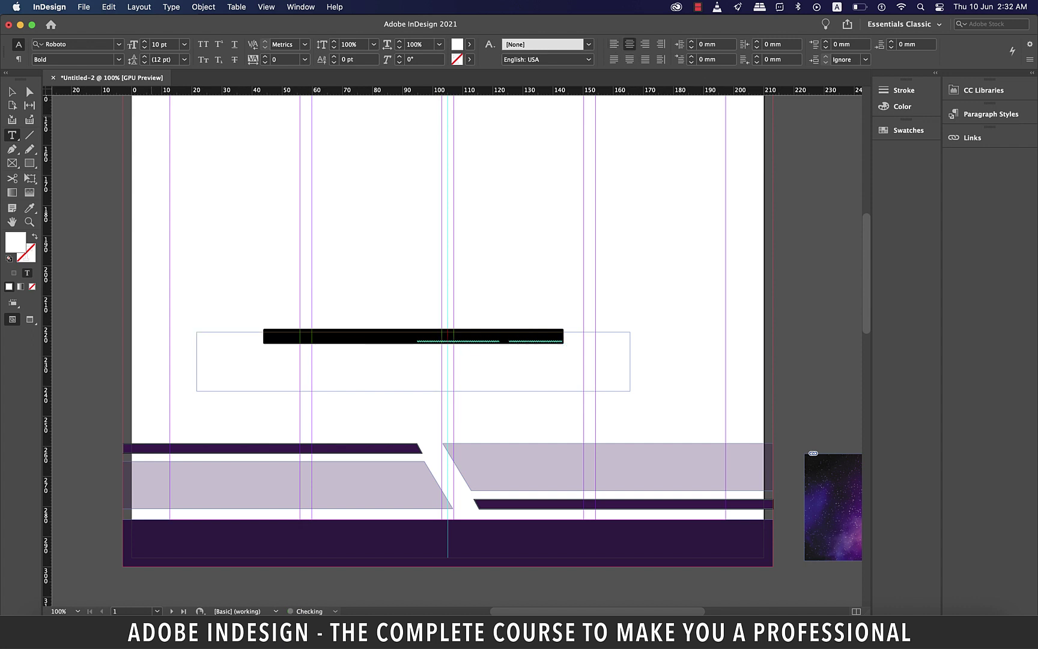
{"action": "key", "text": "Escape"}
{"action": "left_click_drag", "start_coordinate": [548, 578], "coordinate": [549, 578]}
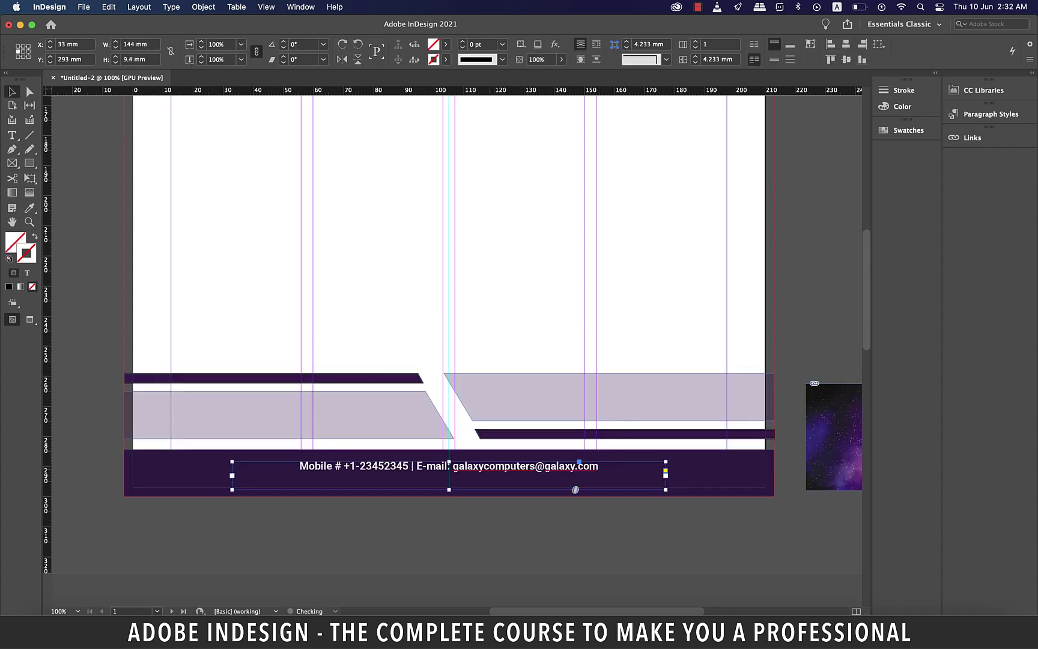
Nudge the contact text slightly upward and deselect it
{"action": "key", "text": "Up"}
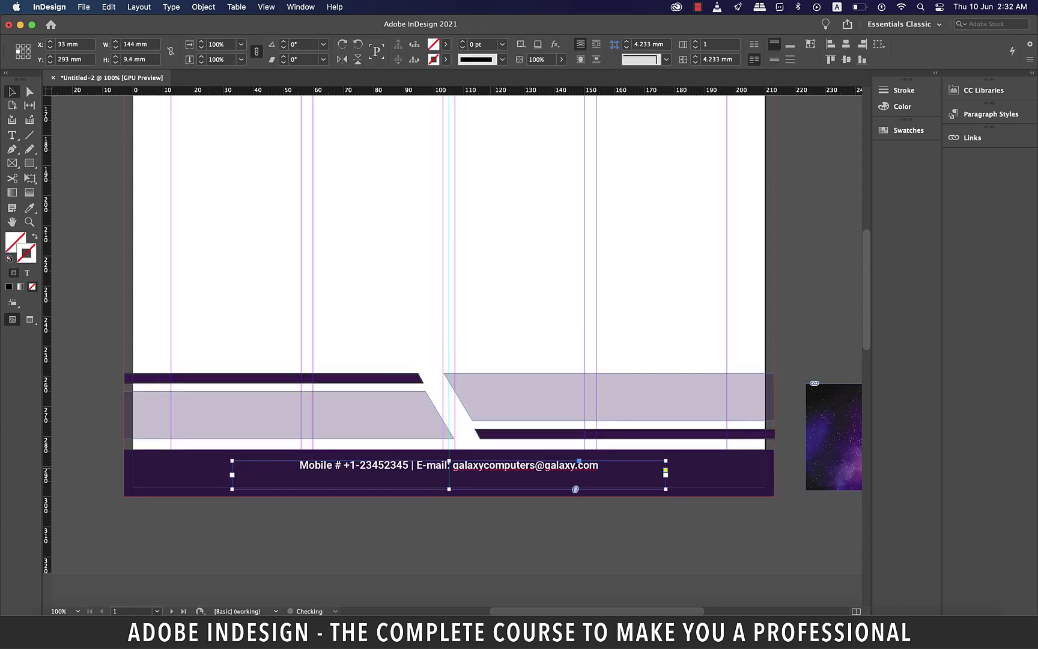
{"action": "key", "text": "super+shift+a"}
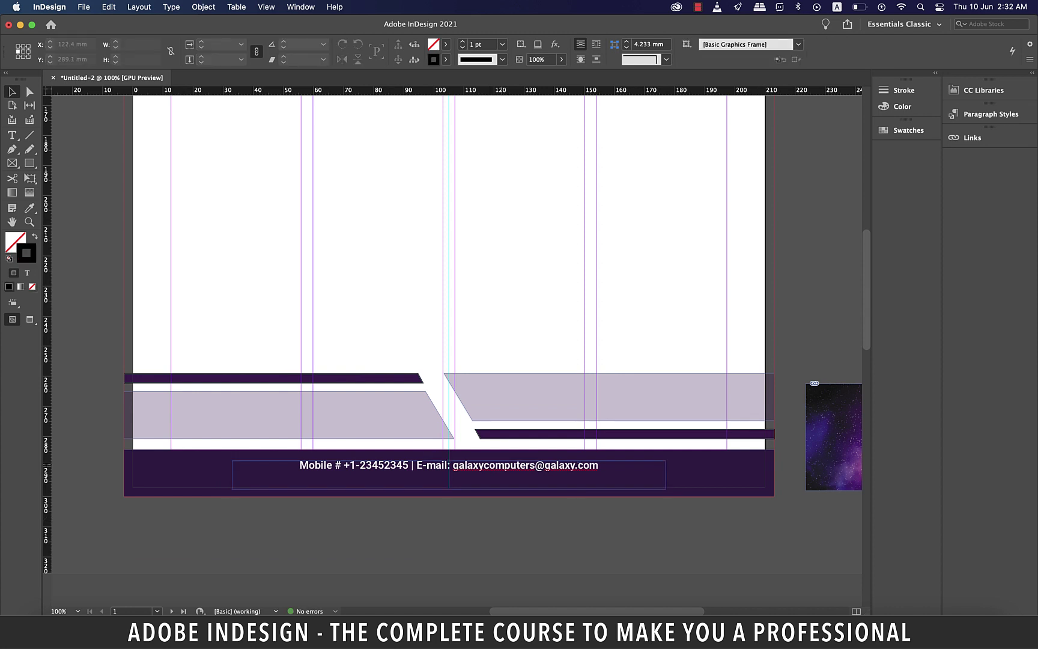
{"action": "scroll", "coordinate": [450, 301], "scroll_direction": "right", "scroll_amount": 1}
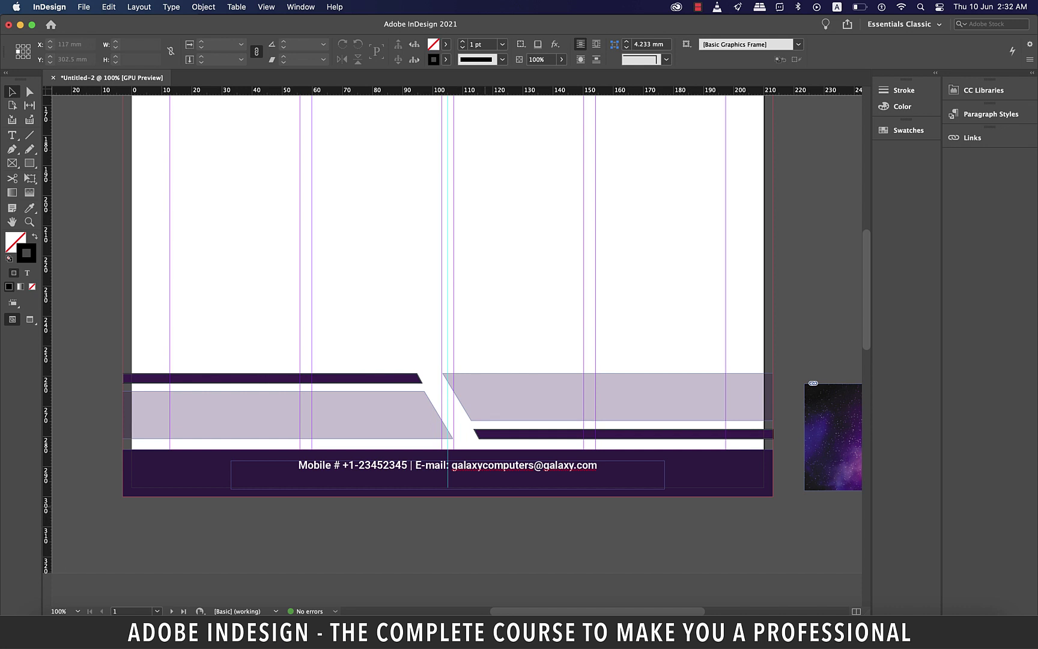
{"action": "scroll", "coordinate": [488, 508], "scroll_direction": "up", "scroll_amount": 2}
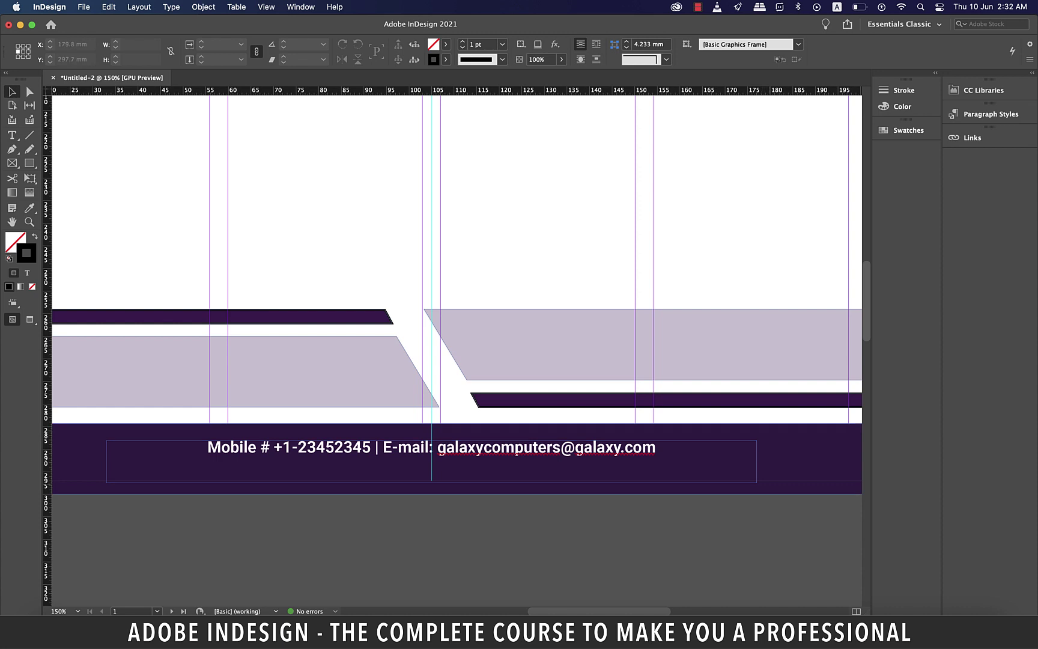
{"action": "scroll", "coordinate": [757, 497], "scroll_direction": "down", "scroll_amount": 1}
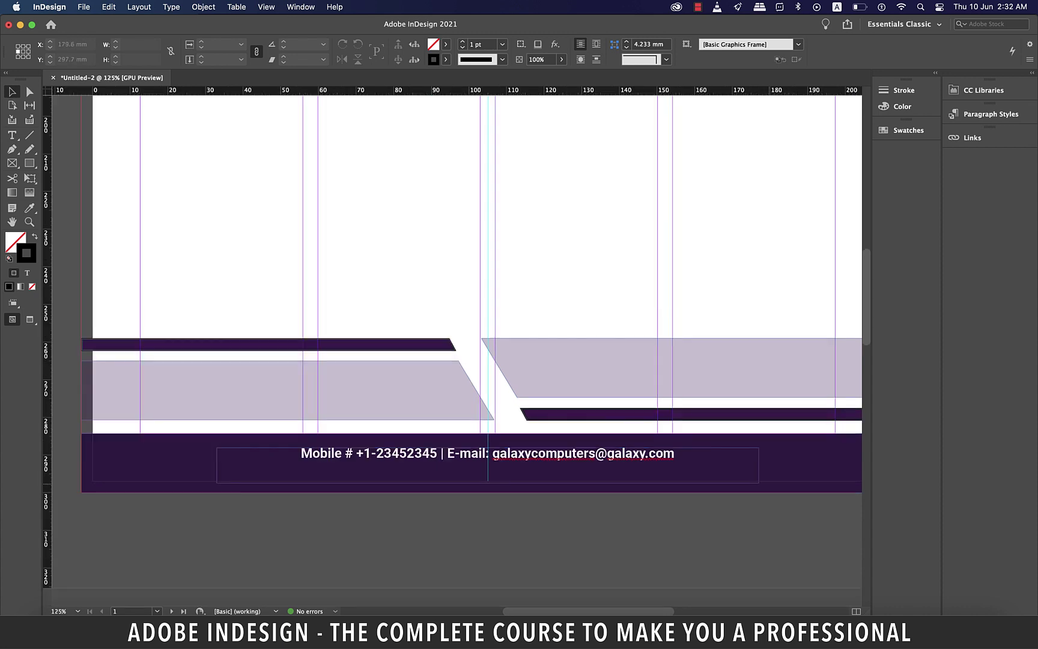
Draw a small frame at the footer's right end, outline the contact text, and vertically centre them
{"action": "left_click", "coordinate": [30, 162]}
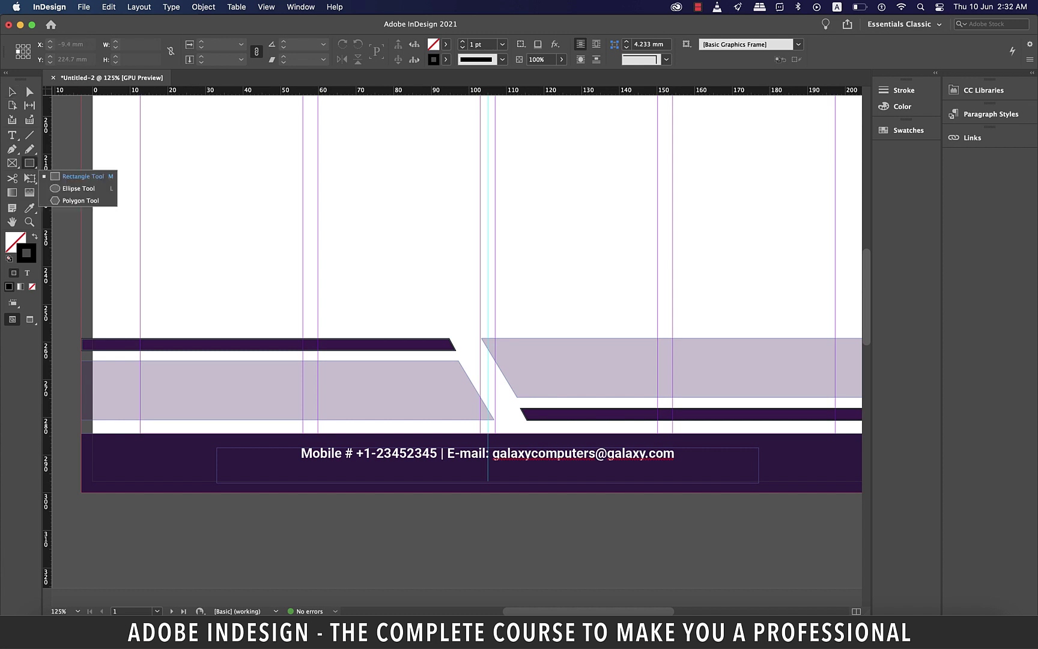
{"action": "left_click", "coordinate": [83, 176]}
{"action": "left_click_drag", "start_coordinate": [775, 433], "coordinate": [802, 481]}
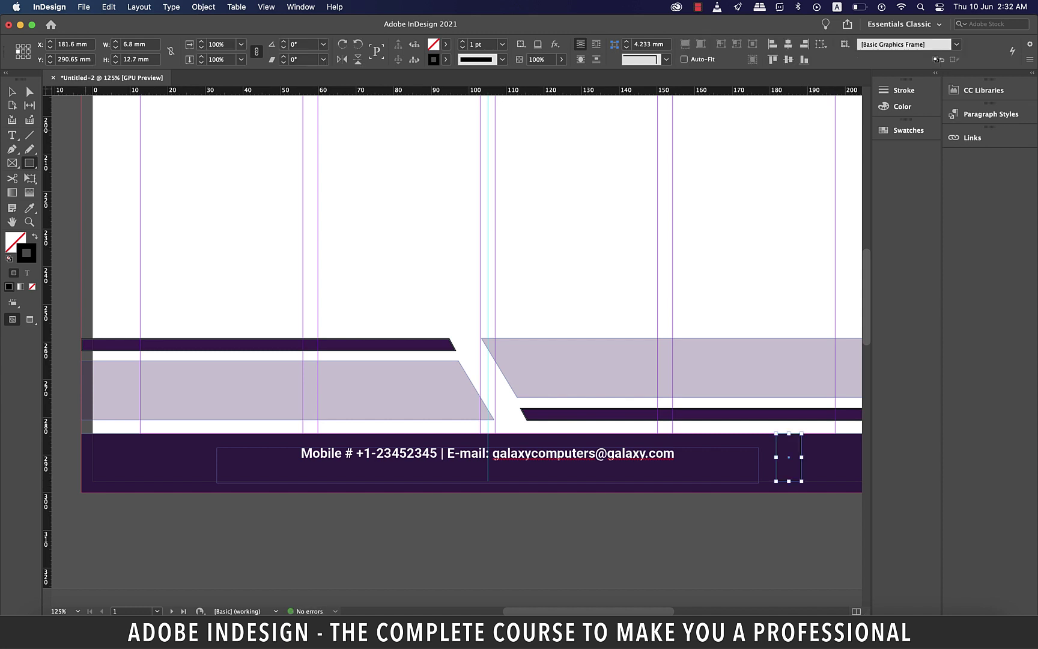
{"action": "key", "text": "v"}
{"action": "left_click", "coordinate": [644, 480]}
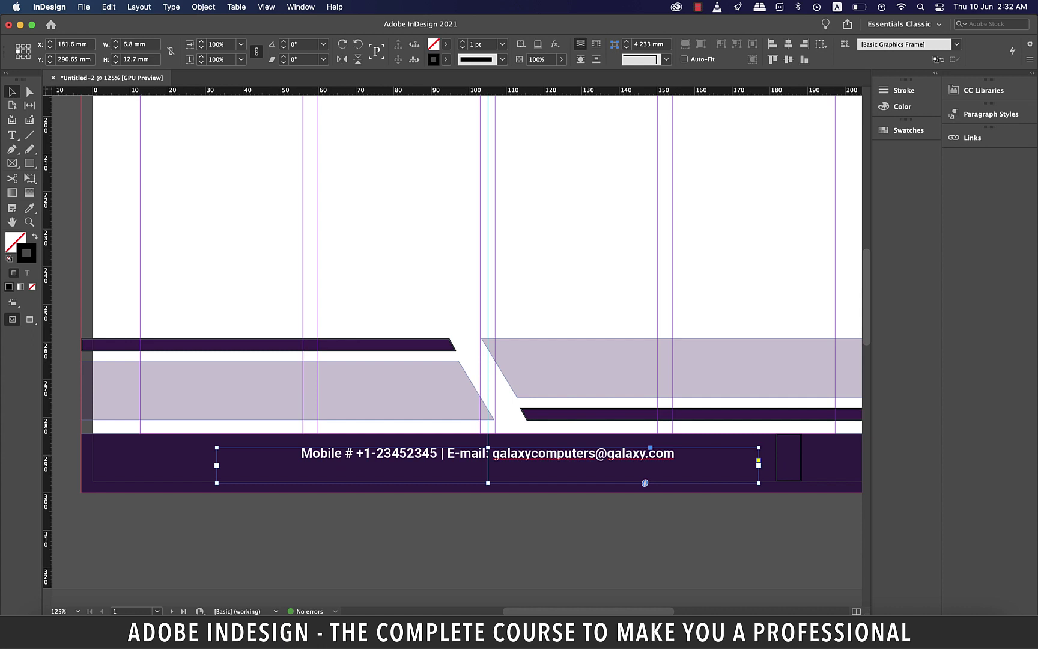
{"action": "left_click", "coordinate": [171, 6]}
{"action": "left_click", "coordinate": [190, 157]}
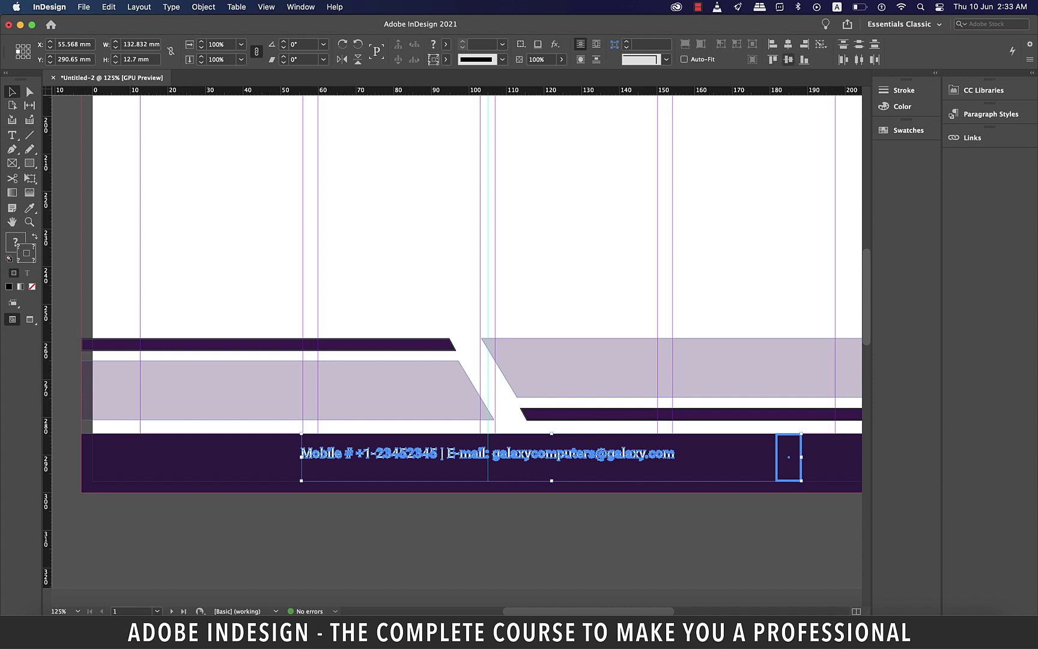
{"action": "left_click", "coordinate": [788, 60]}
Check the whole page in Preview, then return to normal view at the page top
{"action": "key", "text": "shift+super+a"}
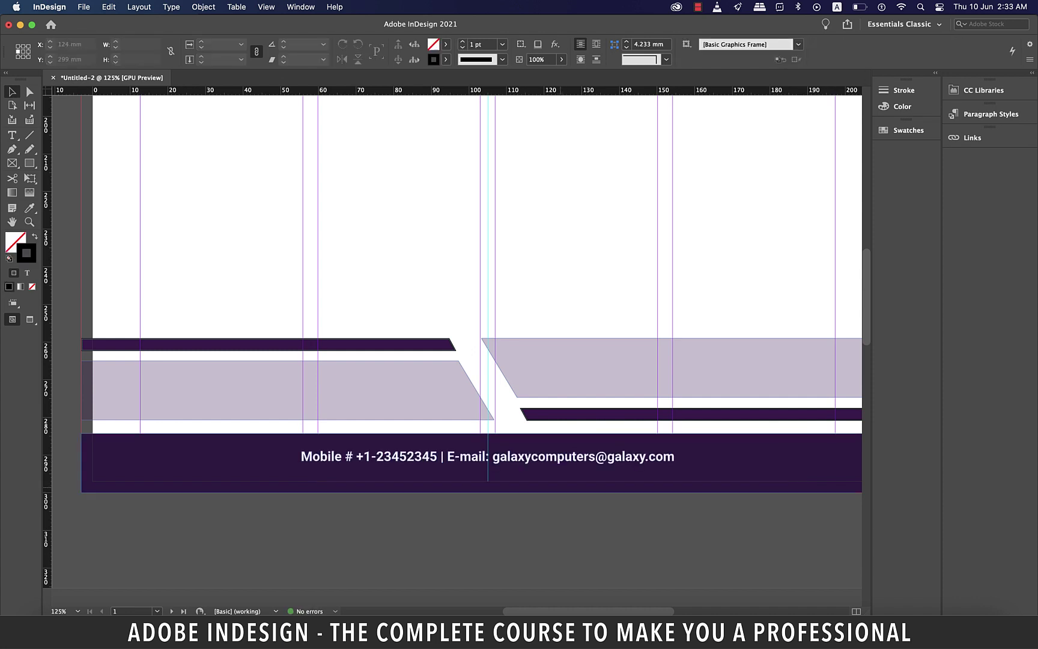
{"action": "key", "text": "super+1"}
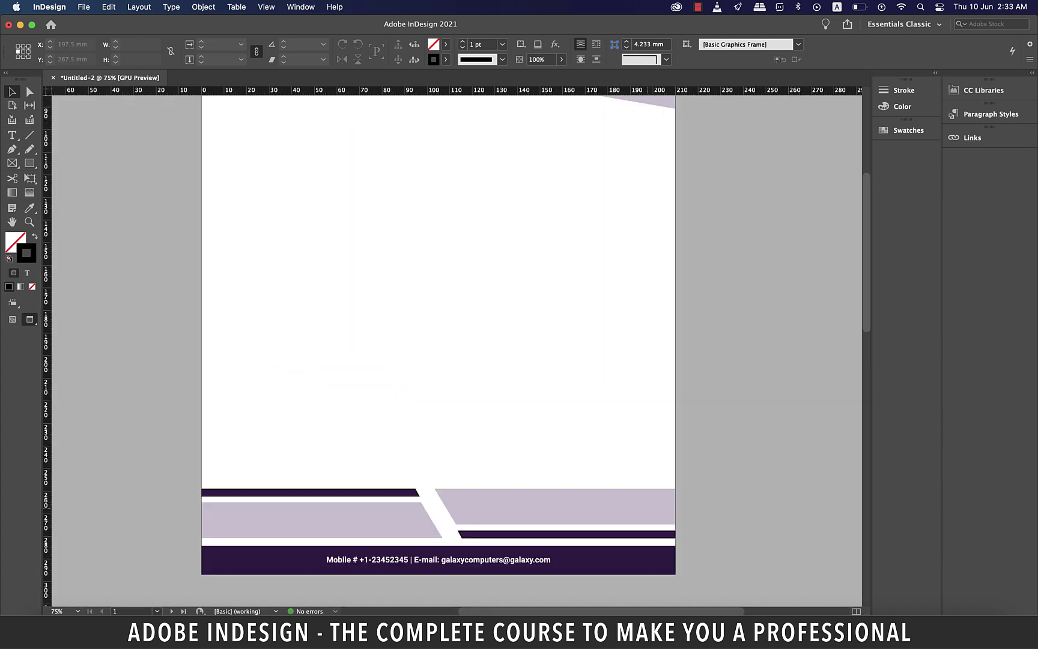
{"action": "key", "text": "w"}
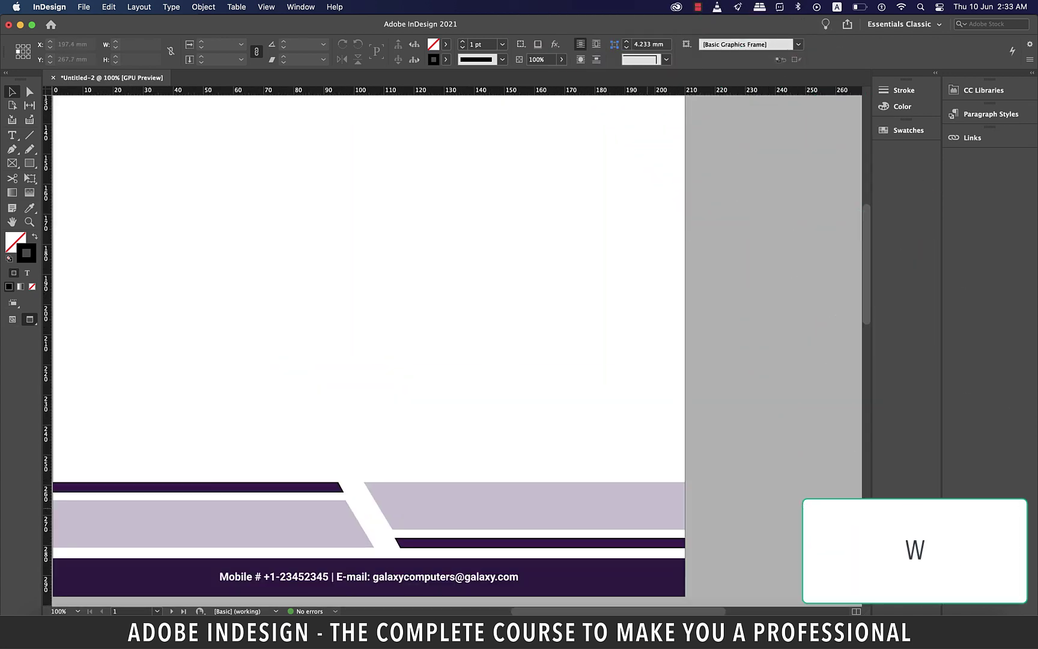
{"action": "key", "text": "super+minus"}
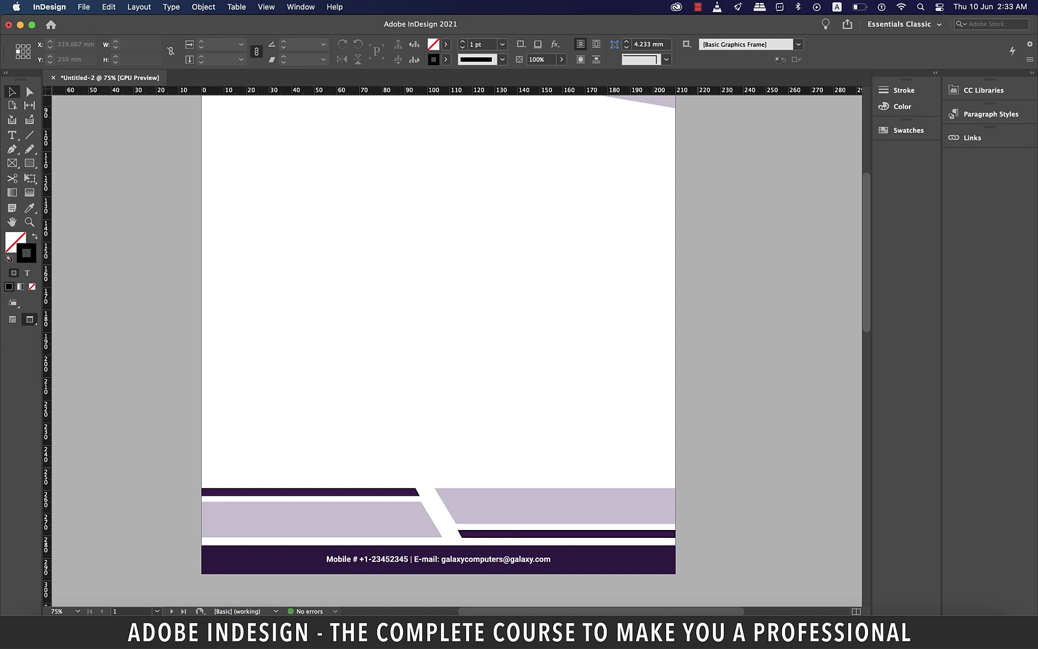
{"action": "key", "text": "w"}
{"action": "scroll", "coordinate": [435, 349], "scroll_direction": "up", "scroll_amount": 5}
Draw the letter body text frame and fill it with placeholder text
{"action": "key", "text": "t"}
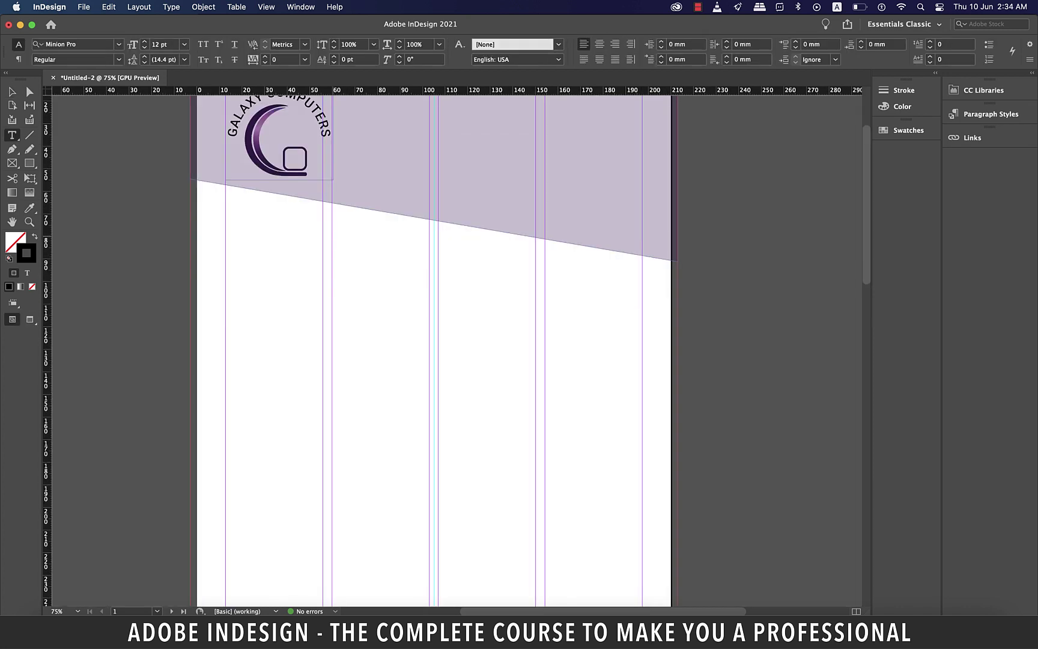
{"action": "left_click_drag", "start_coordinate": [332, 235], "coordinate": [642, 564]}
{"action": "right_click", "coordinate": [367, 248]}
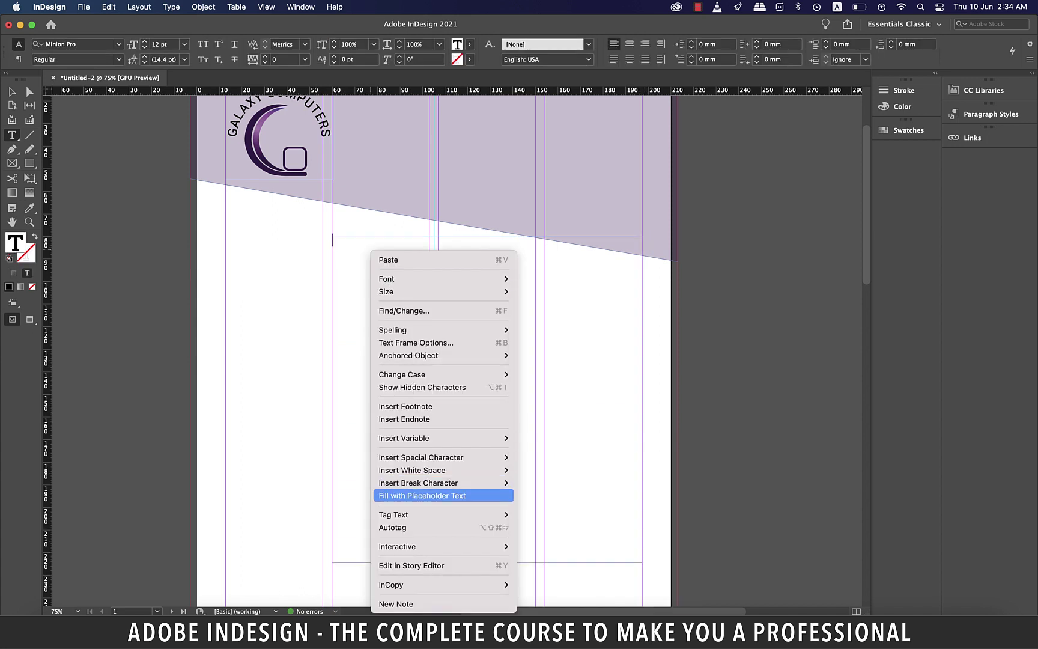
{"action": "left_click", "coordinate": [409, 556]}
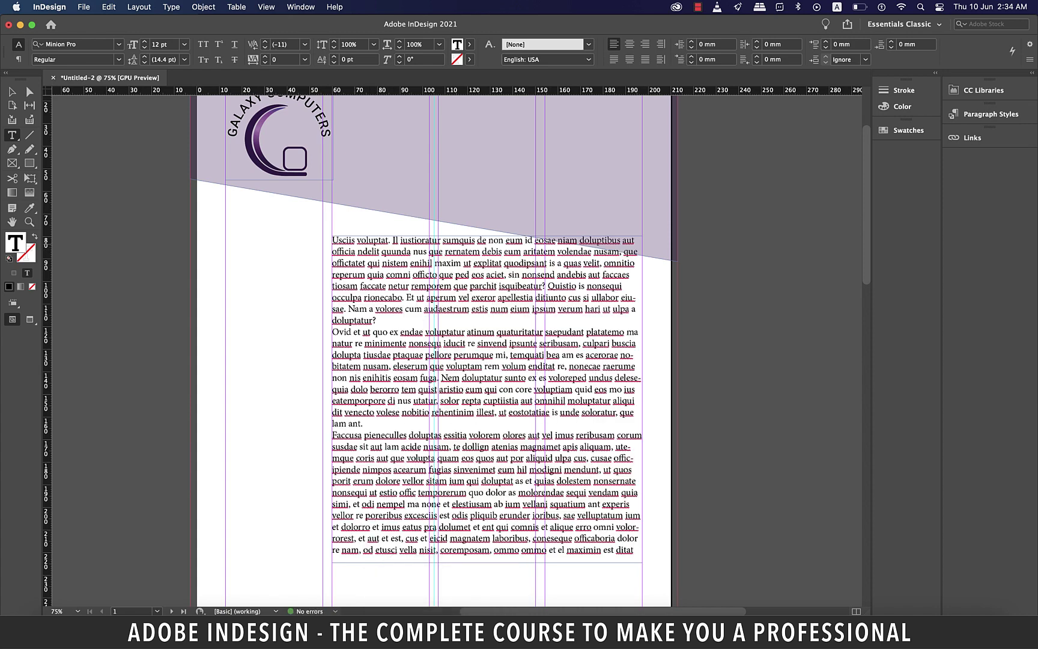
Add the greeting 'Whoever,' and trim the placeholder text into shorter paragraphs
{"action": "type", "text": "Whoever,"}
{"action": "key", "text": "Return"}
{"action": "key", "text": "Return"}
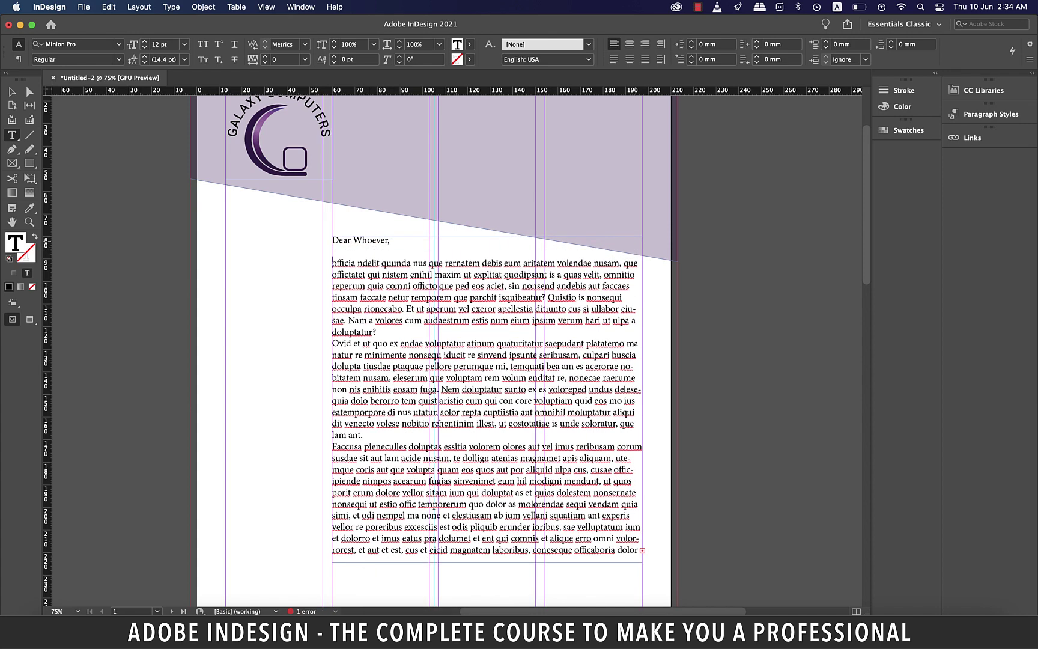
{"action": "type", "text": "O"}
{"action": "left_click_drag", "start_coordinate": [429, 308], "coordinate": [364, 435]}
{"action": "key", "text": "Return"}
{"action": "type", "text": "."}
{"action": "key", "text": "Return"}
{"action": "left_click_drag", "start_coordinate": [487, 423], "coordinate": [638, 515]}
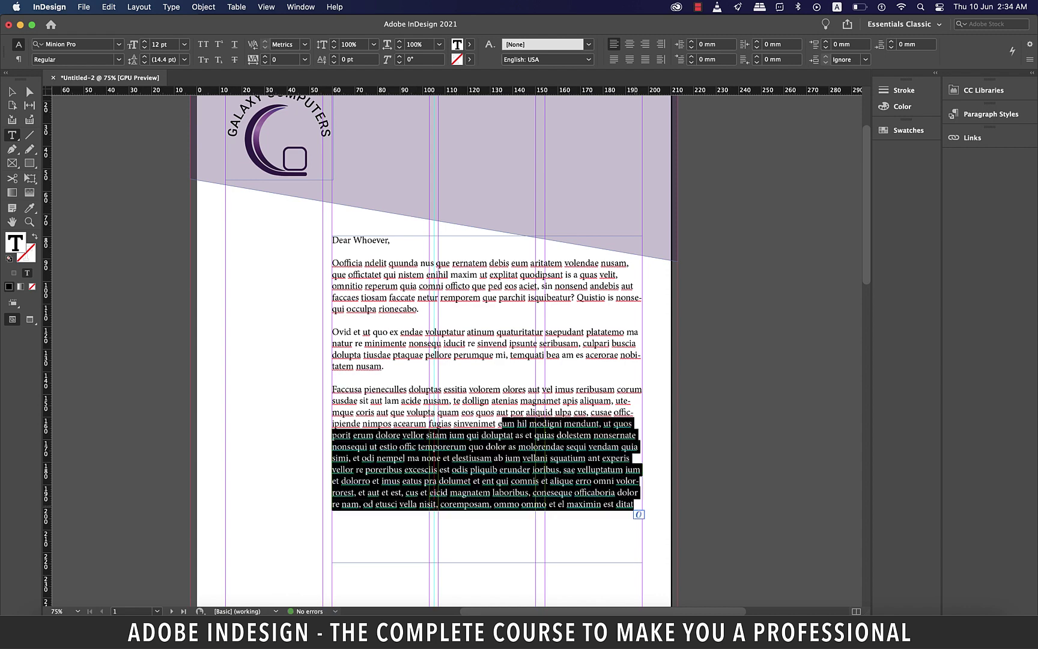
{"action": "type", "text": "."}
{"action": "key", "text": "Return"}
Add the sign-off 'Best regards,' with the signer's name and 'Manager - Guest Relations'
{"action": "type", "text": "Best regards,"}
{"action": "key", "text": "Return"}
{"action": "key", "text": "Return"}
{"action": "key", "text": "Return"}
{"action": "type", "text": "Manager - Guest Relations"}
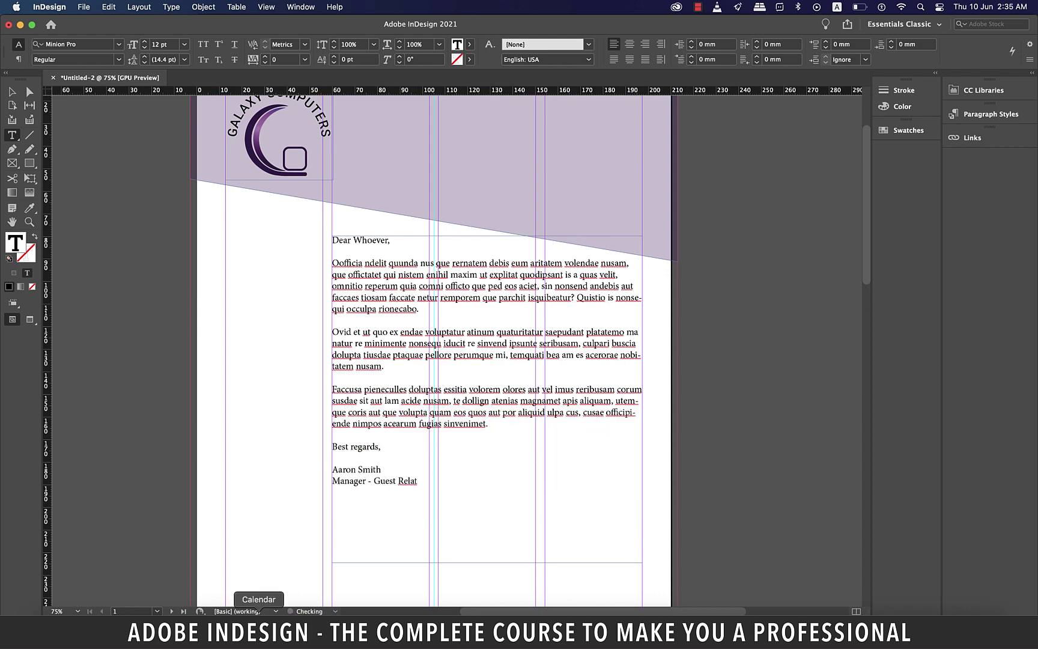
Set the whole letter in Roboto Regular 10 pt with 15 pt leading
{"action": "key", "text": "shift+Up"}
{"action": "key", "text": "shift+Up"}
{"action": "key", "text": "shift+Up"}
{"action": "key", "text": "shift+Up"}
{"action": "key", "text": "shift+Up"}
{"action": "key", "text": "shift+Up"}
{"action": "key", "text": "shift+Up"}
{"action": "key", "text": "shift+Up"}
{"action": "key", "text": "shift+Up"}
{"action": "key", "text": "shift+Up"}
{"action": "key", "text": "shift+Up"}
{"action": "key", "text": "shift+Up"}
{"action": "key", "text": "shift+Up"}
{"action": "key", "text": "shift+Up"}
{"action": "key", "text": "shift+Up"}
{"action": "key", "text": "shift+Up"}
{"action": "key", "text": "shift+Up"}
{"action": "key", "text": "shift+Up"}
{"action": "key", "text": "shift+Up"}
{"action": "key", "text": "shift+Up"}
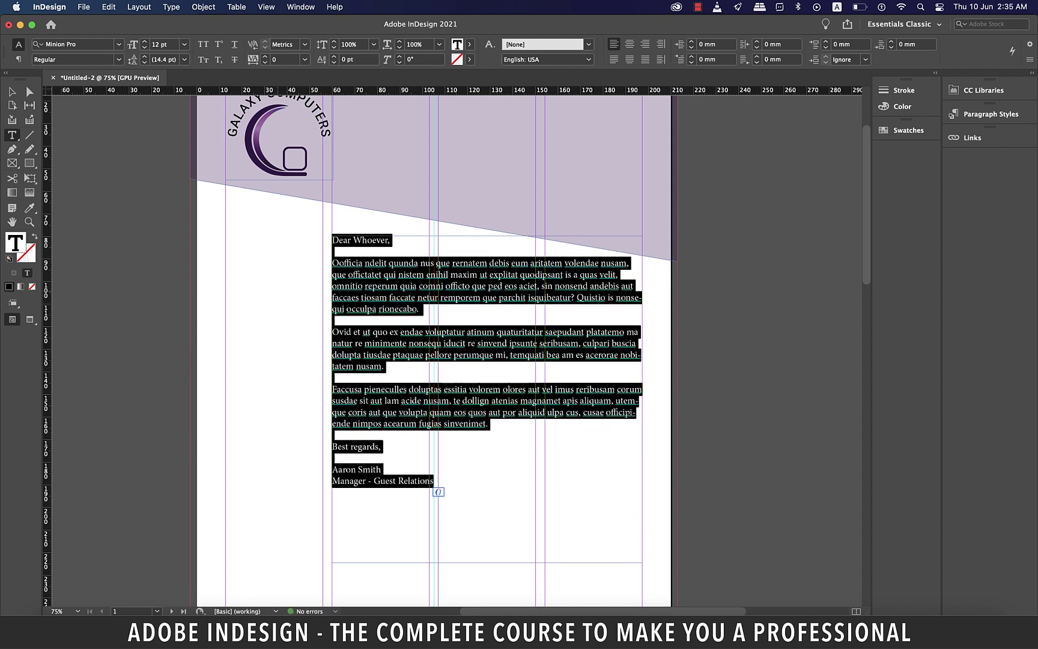
{"action": "left_click", "coordinate": [72, 44]}
{"action": "type", "text": "robo"}
{"action": "key", "text": "Down"}
{"action": "key", "text": "Down"}
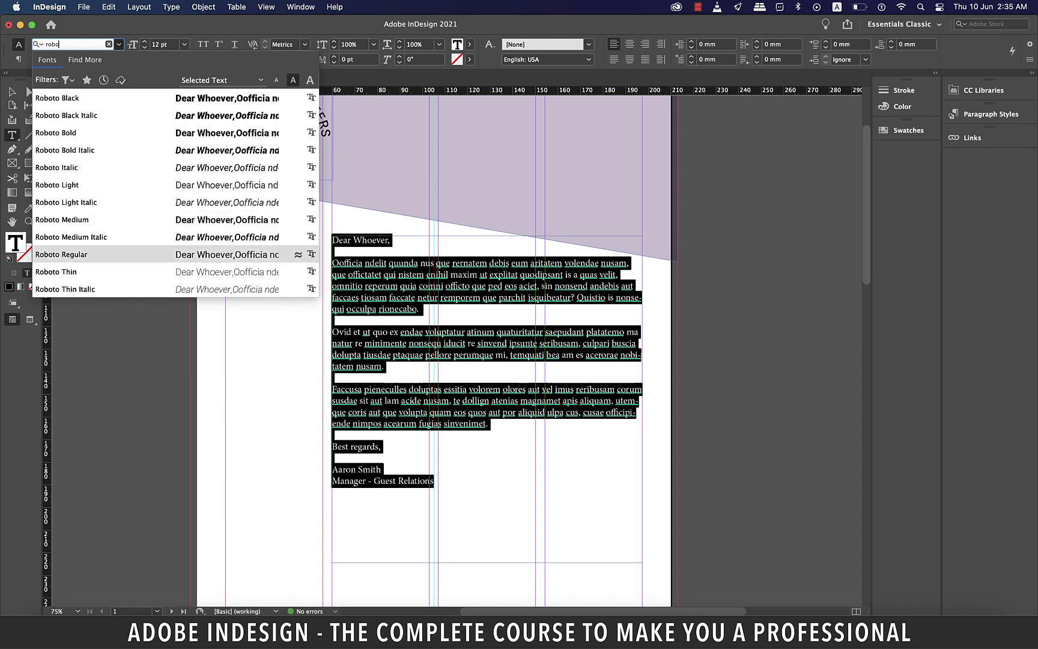
{"action": "key", "text": "Tab"}
{"action": "key", "text": "Tab"}
{"action": "type", "text": "10"}
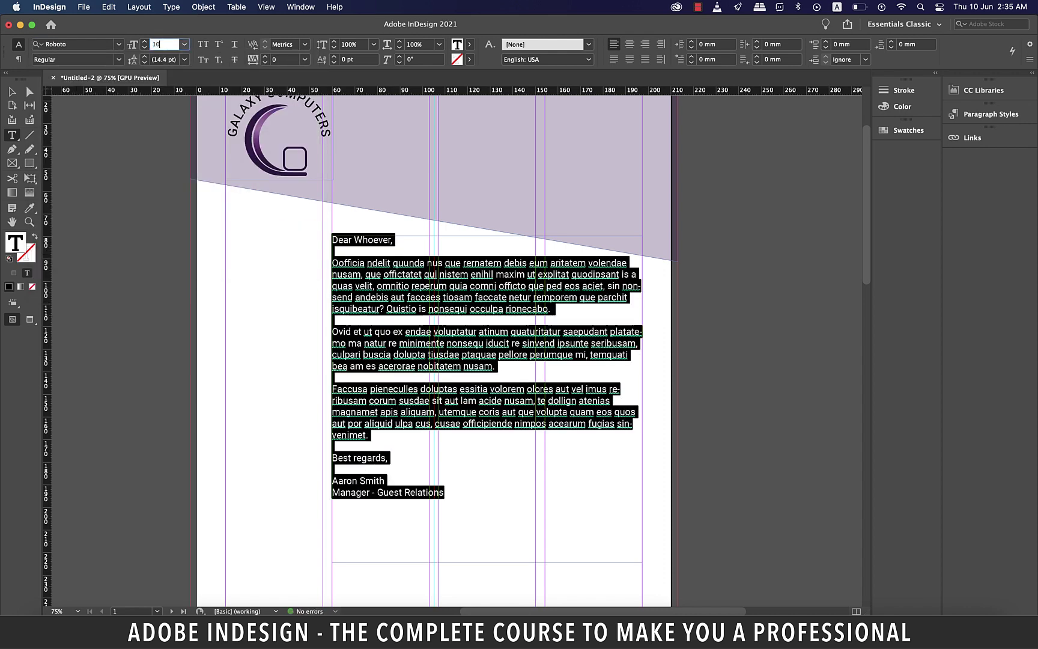
{"action": "key", "text": "Return"}
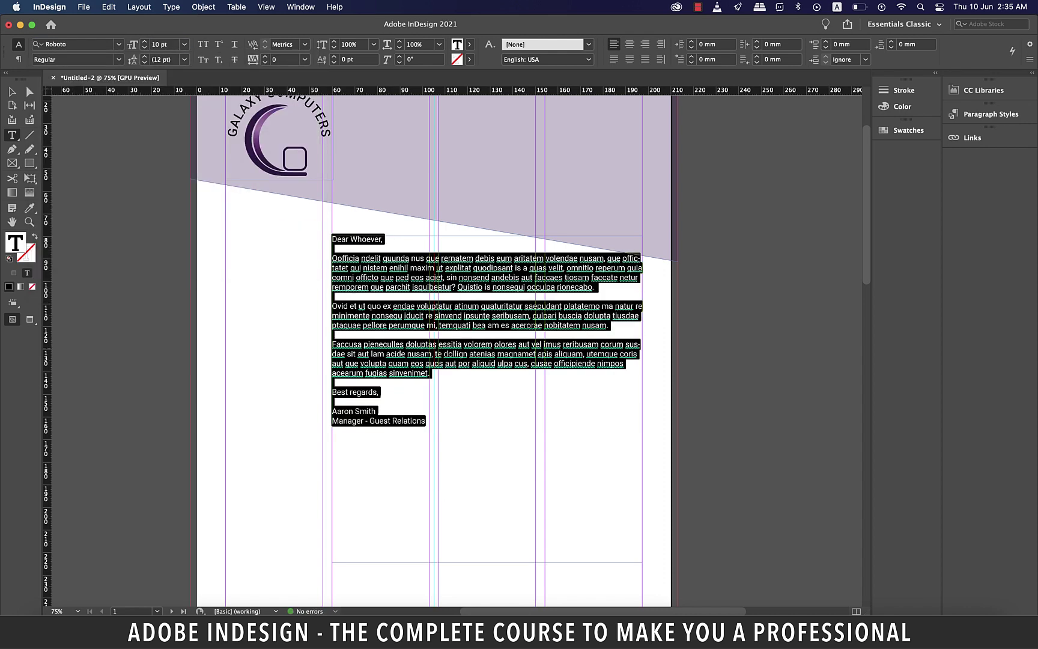
{"action": "key", "text": "Tab"}
{"action": "type", "text": "15"}
{"action": "key", "text": "Return"}
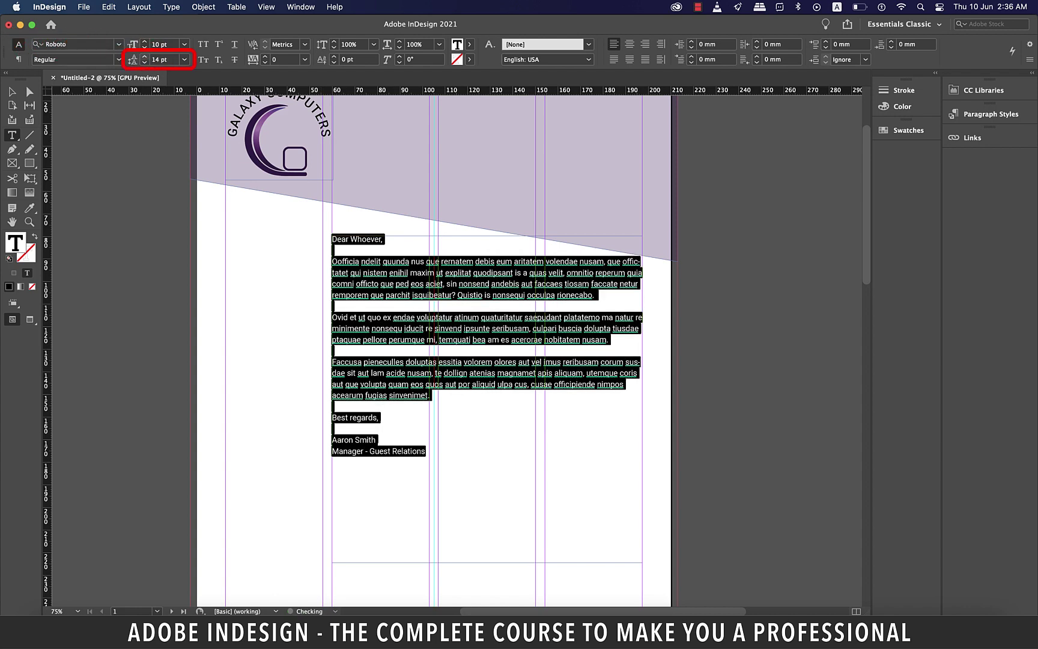
{"action": "key", "text": "Right"}
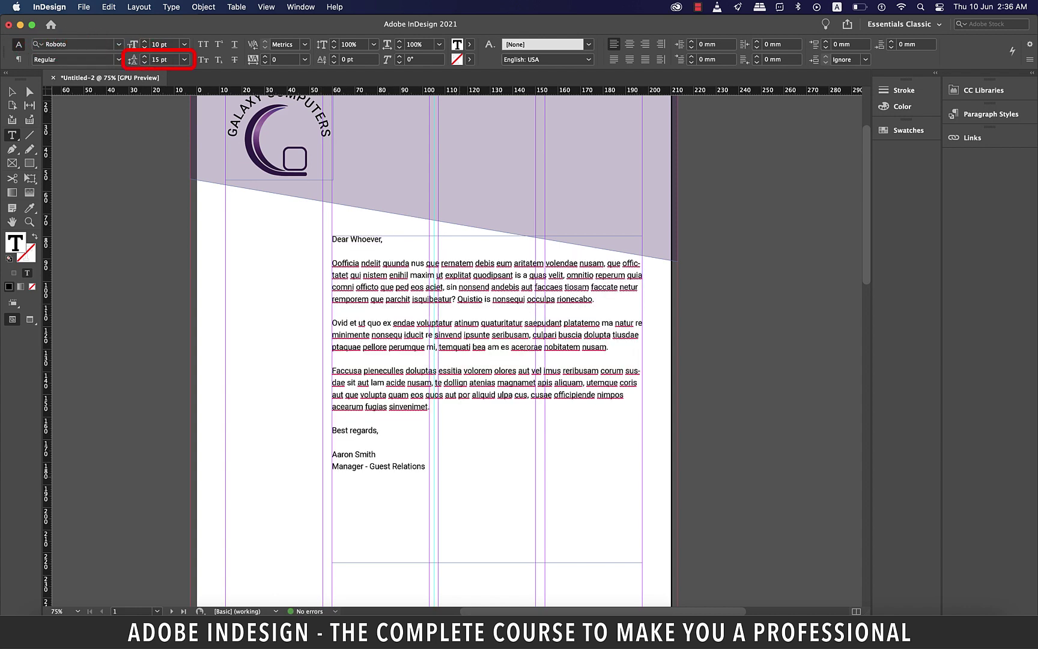
Make the signer's name bold and reselect the letter text frame
{"action": "scroll", "coordinate": [433, 349], "scroll_direction": "down", "scroll_amount": 3}
{"action": "left_click_drag", "start_coordinate": [376, 323], "coordinate": [333, 323]}
{"action": "left_click", "coordinate": [119, 60]}
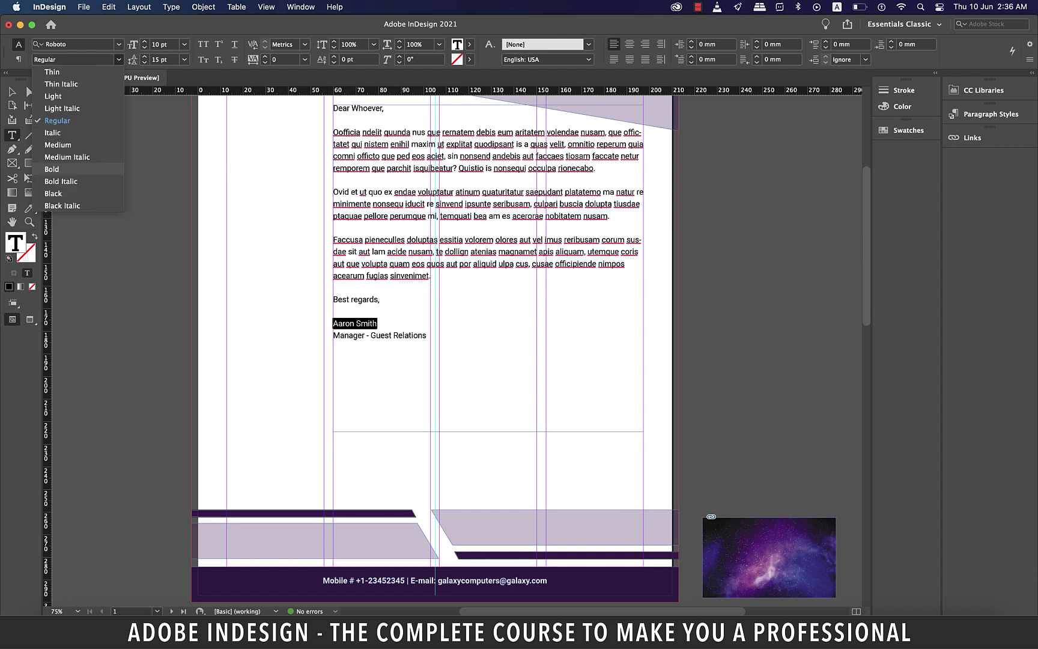
{"action": "left_click", "coordinate": [54, 172]}
{"action": "key", "text": "Escape"}
{"action": "key", "text": "super+0"}
{"action": "left_click", "coordinate": [472, 301]}
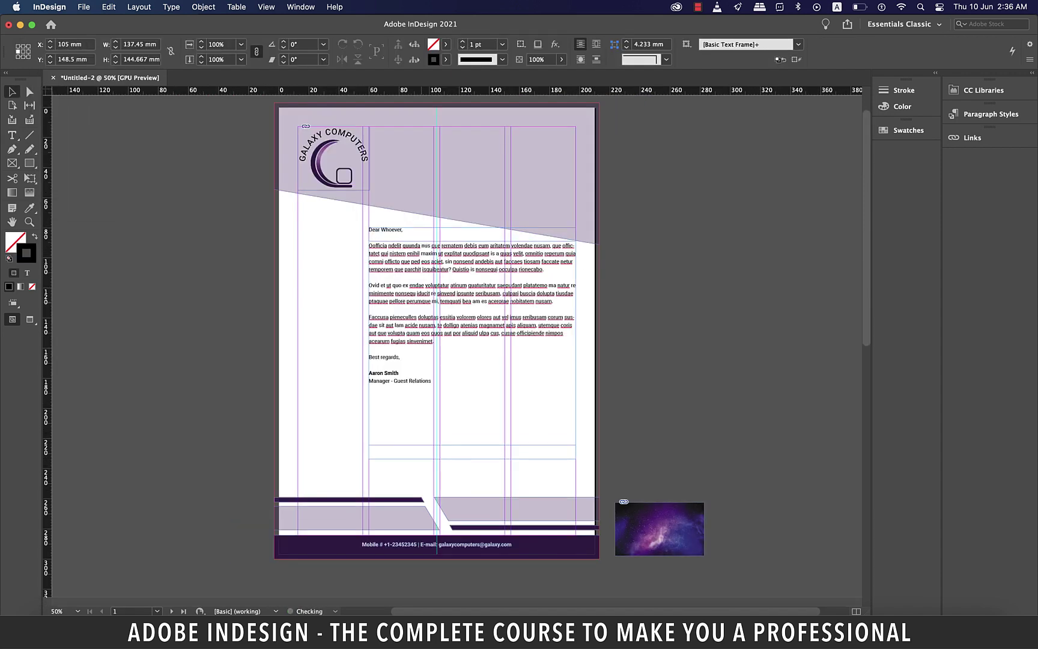
{"action": "left_click_drag", "start_coordinate": [472, 301], "coordinate": [472, 345]}
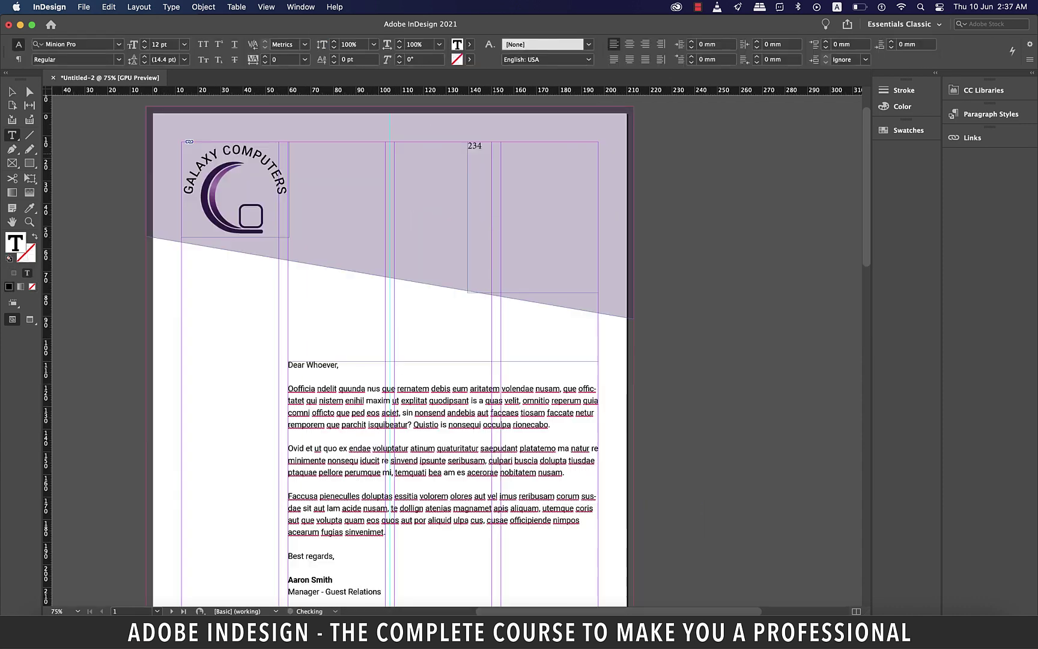
{"action": "type", "text": "Woodburn Street,"}
{"action": "key", "text": "Return"}
{"action": "type", "text": "London - SW1 2345"}
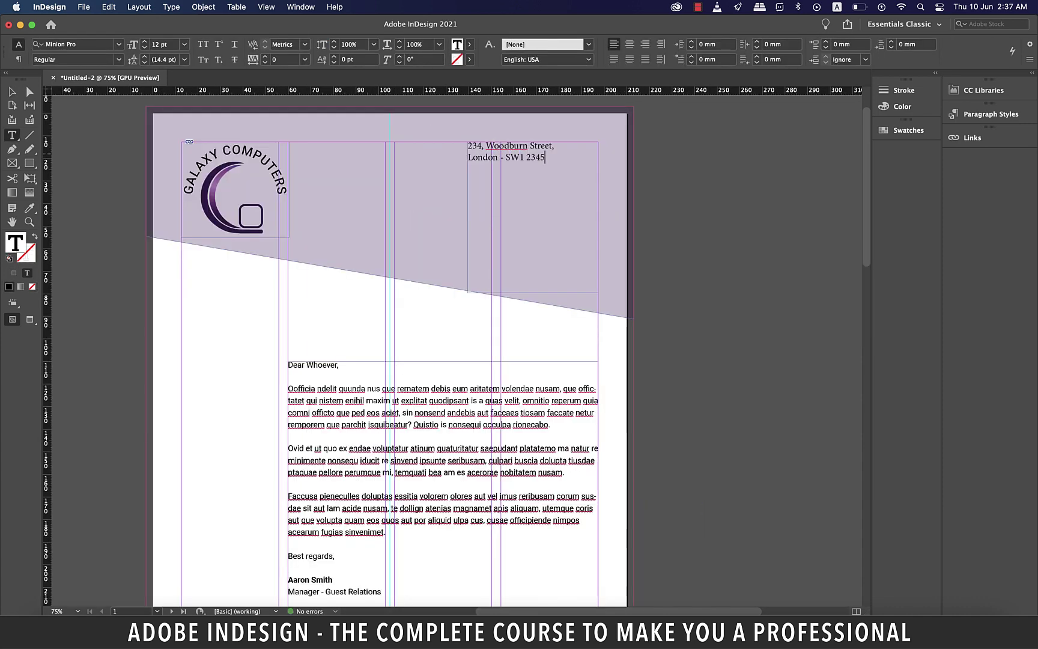
{"action": "key", "text": "Return"}
{"action": "type", "text": "www.galaxycomputers.com"}
Right-align all the address lines and nudge the address frame slightly lower
{"action": "key", "text": "super+a"}
{"action": "key", "text": "super+shift+r"}
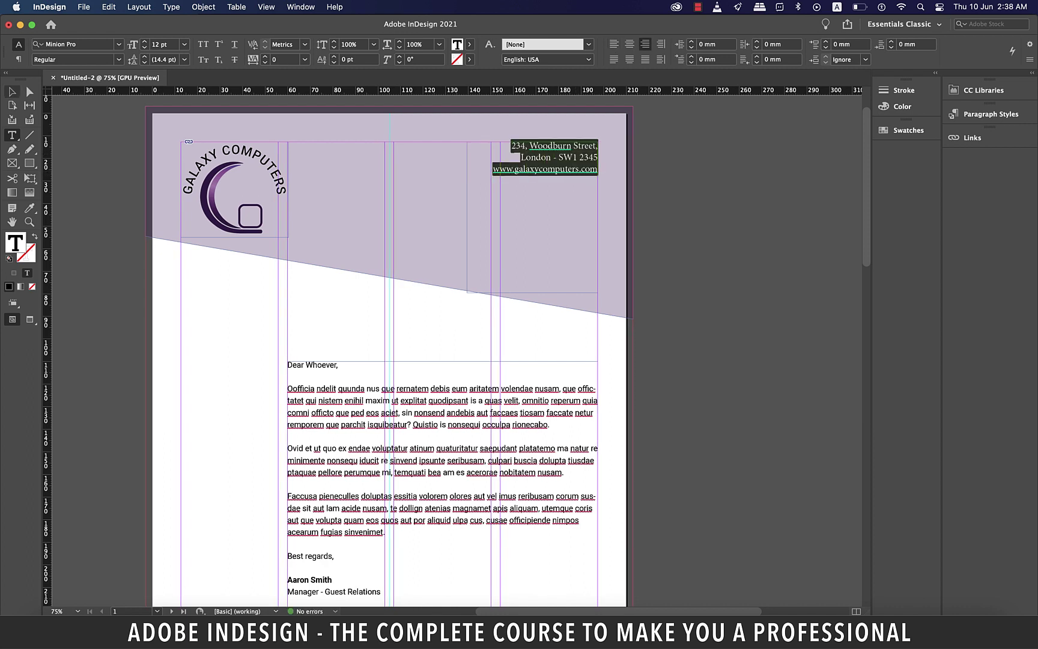
{"action": "key", "text": "Escape"}
{"action": "left_click_drag", "start_coordinate": [570, 293], "coordinate": [570, 298]}
Set the three address lines in Roboto Regular at 10 pt
{"action": "left_click", "coordinate": [485, 388]}
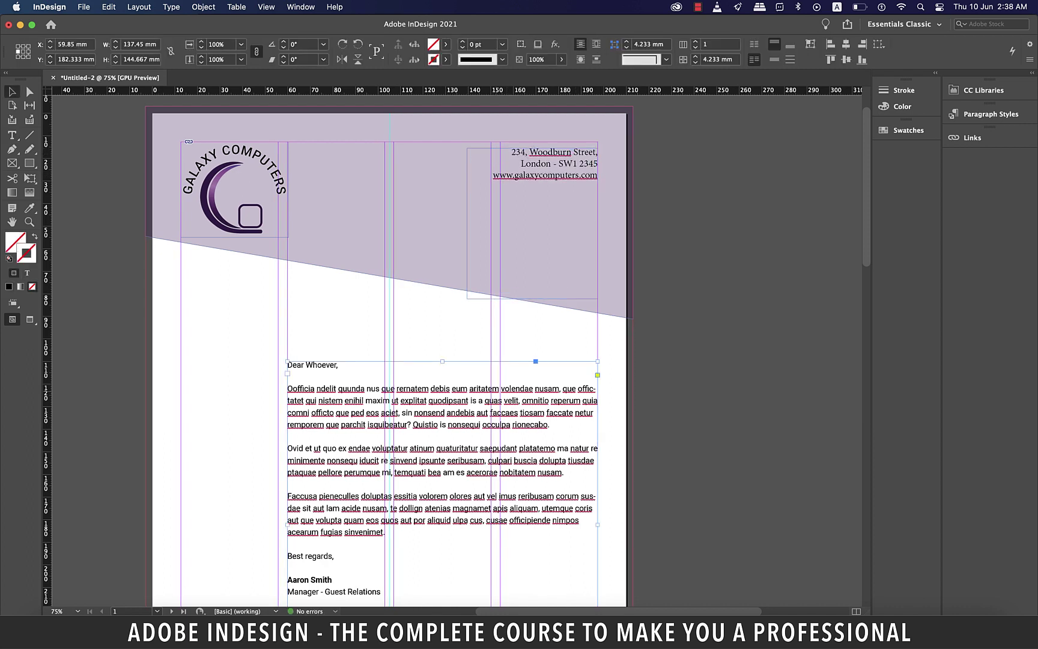
{"action": "double_click", "coordinate": [485, 387]}
{"action": "left_click_drag", "start_coordinate": [598, 181], "coordinate": [510, 152]}
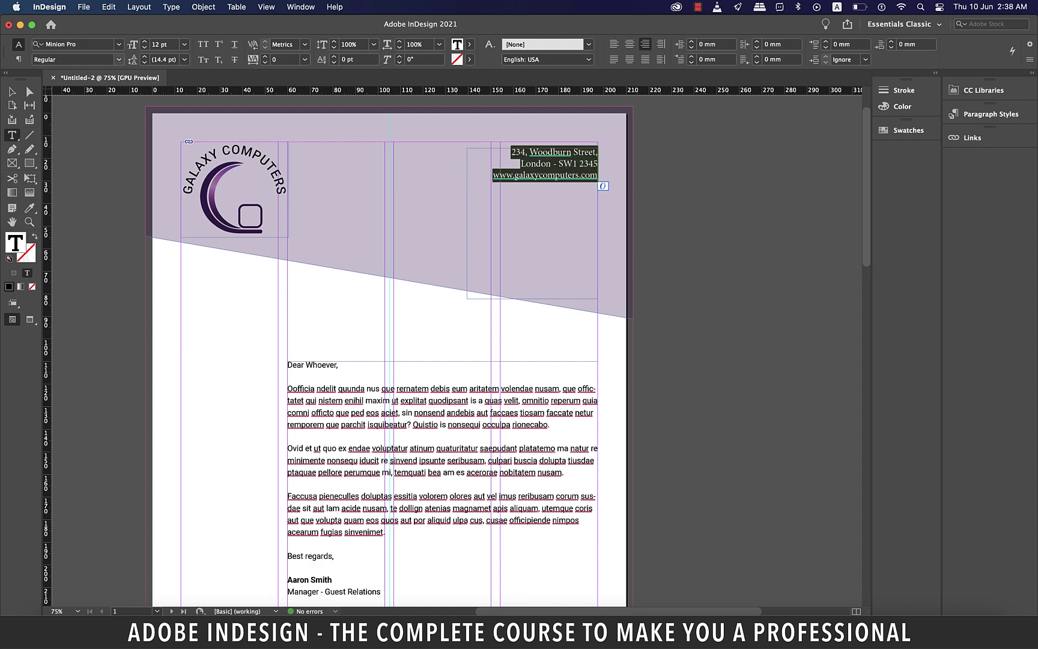
{"action": "left_click", "coordinate": [75, 44]}
{"action": "type", "text": "roboto"}
{"action": "key", "text": "Return"}
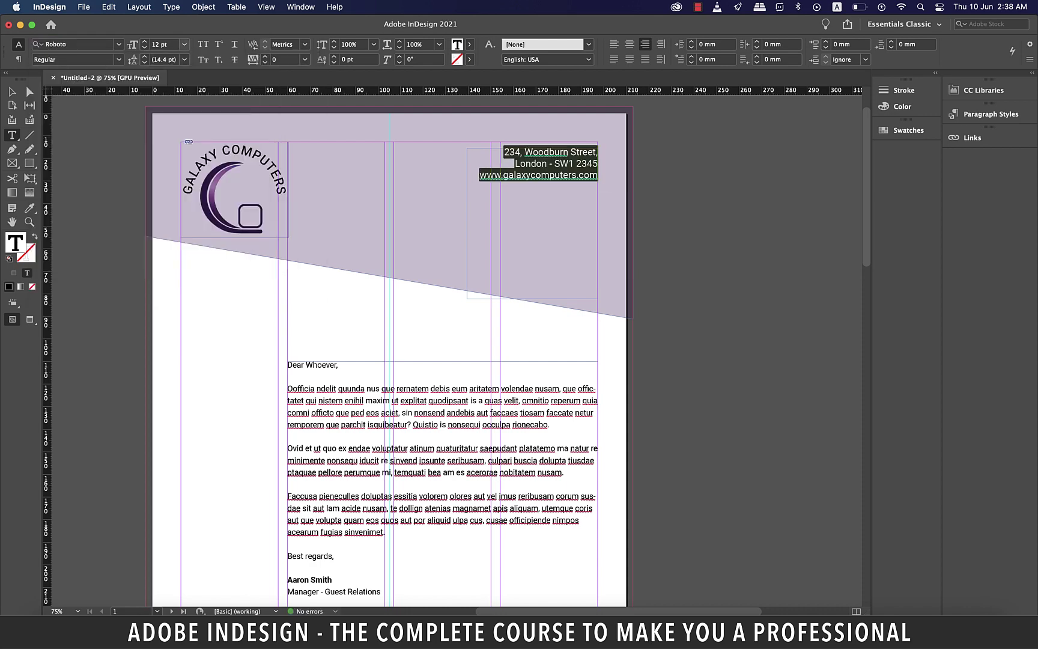
{"action": "key", "text": "Tab"}
{"action": "key", "text": "Tab"}
{"action": "type", "text": "10"}
{"action": "key", "text": "Return"}
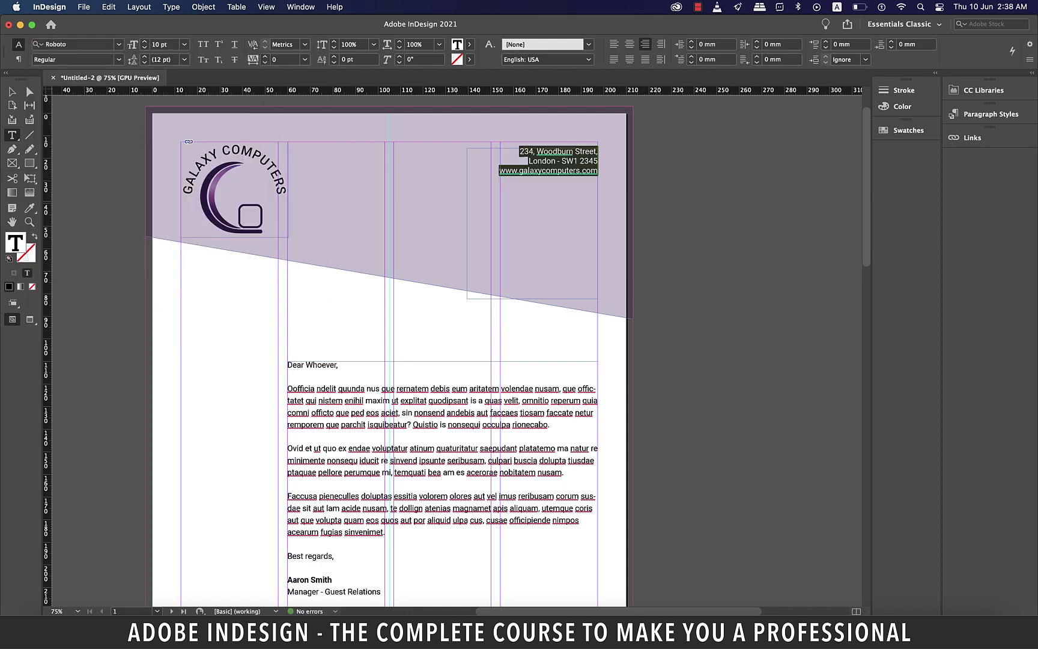
{"action": "key", "text": "Escape"}
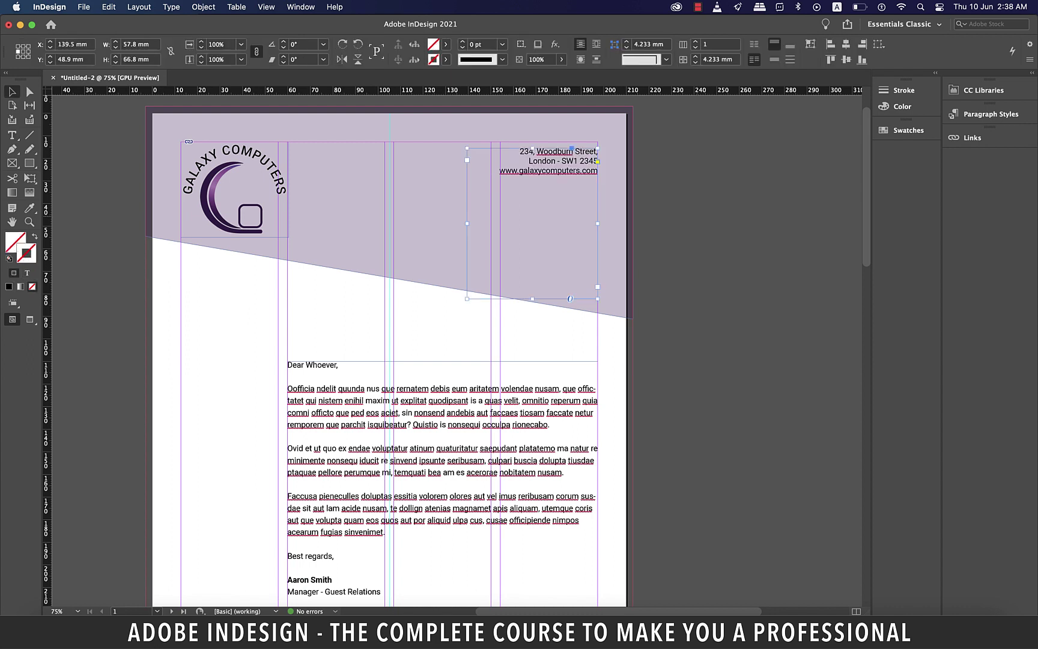
Insert a blank line before the website line and deselect the frame
{"action": "key", "text": "super+shift+a"}
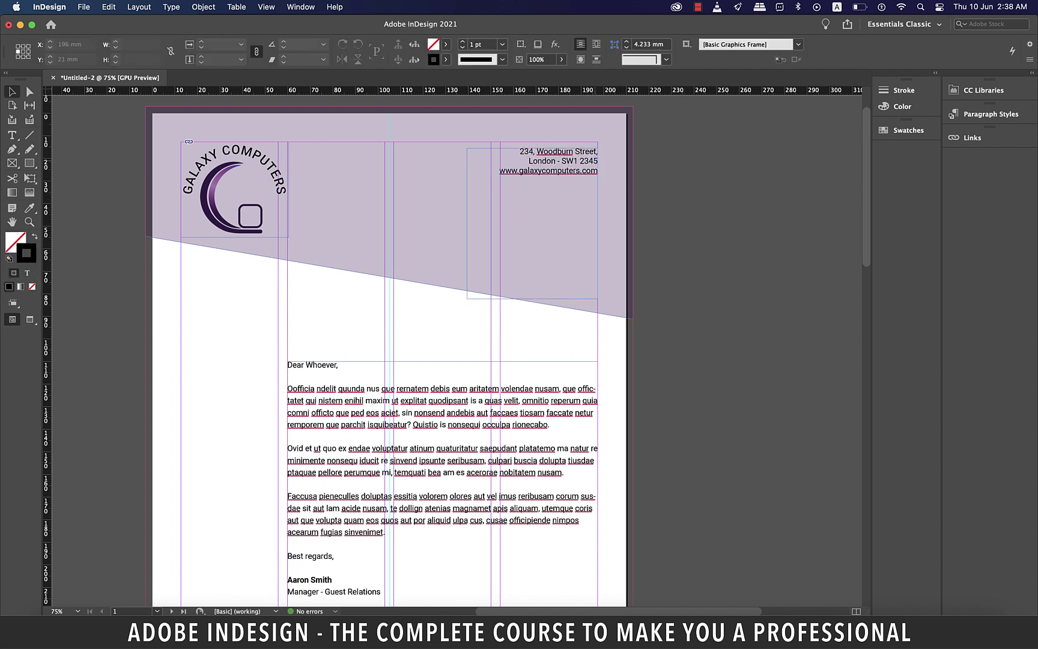
{"action": "key", "text": "t"}
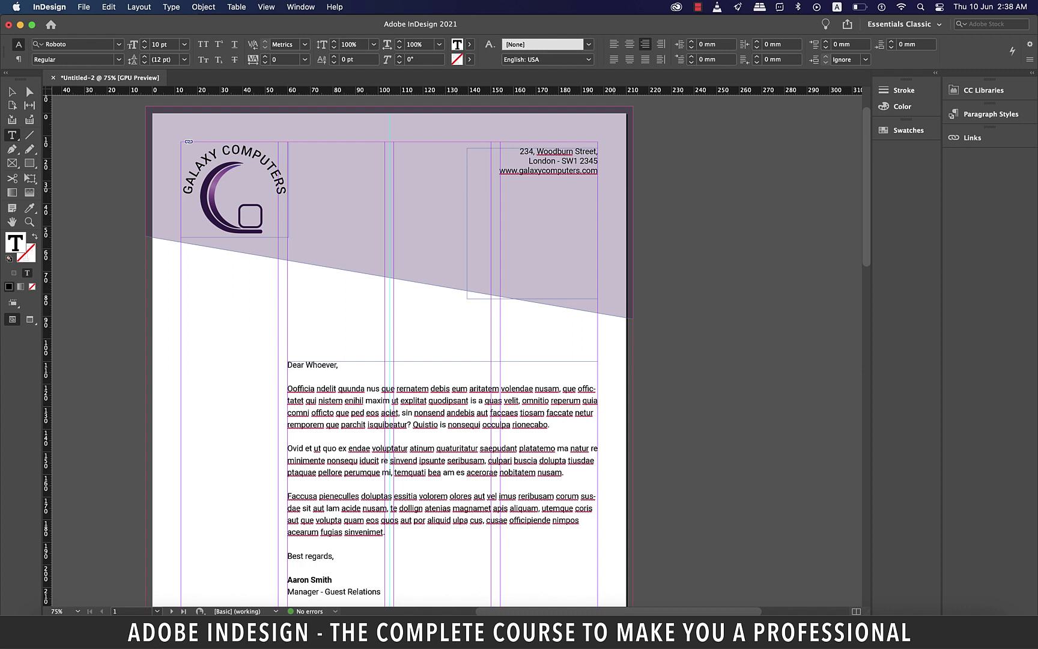
{"action": "key", "text": "Return"}
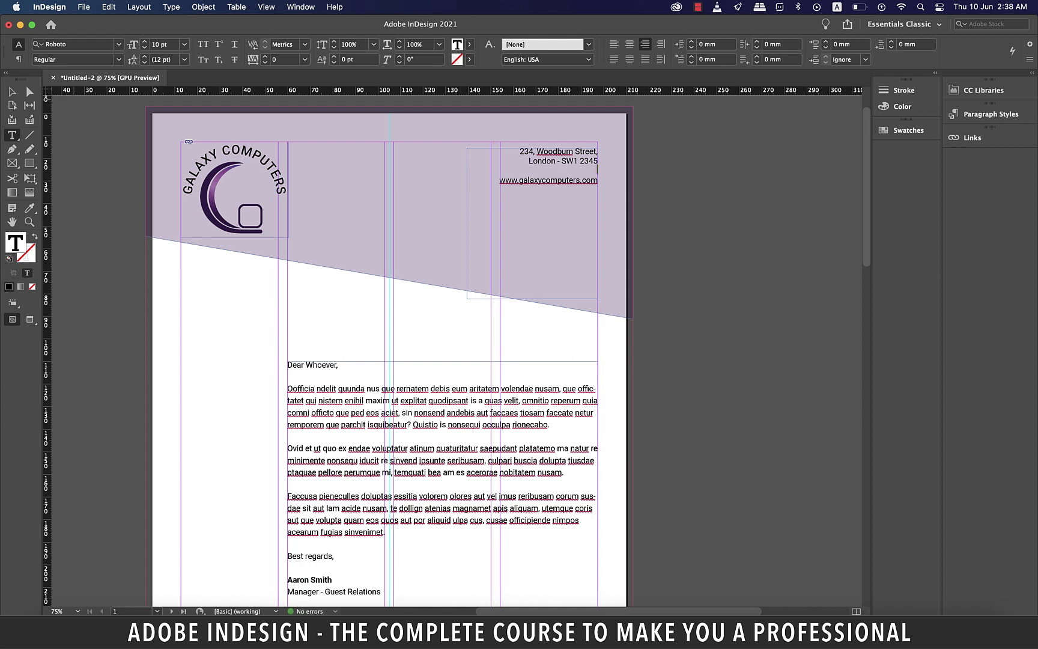
{"action": "key", "text": "Escape"}
{"action": "key", "text": "Escape"}
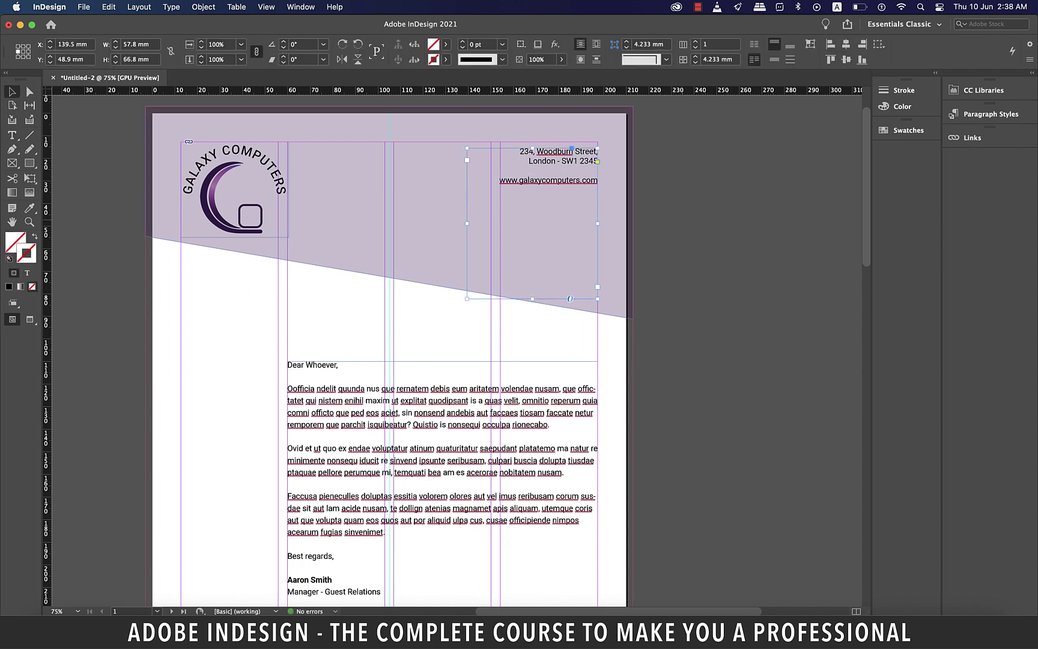
{"action": "key", "text": "shift+super+a"}
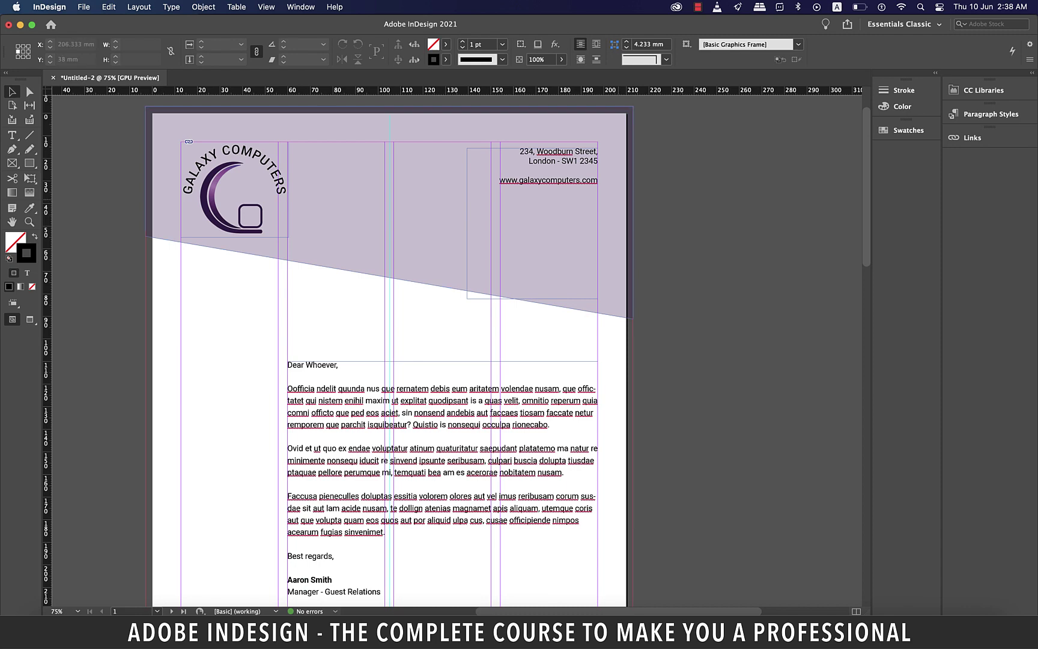
Fit the letterhead page in view and select the letter body frame, checking it in Preview mode
{"action": "scroll", "coordinate": [339, 350], "scroll_direction": "down", "scroll_amount": 1}
{"action": "key", "text": "super+minus"}
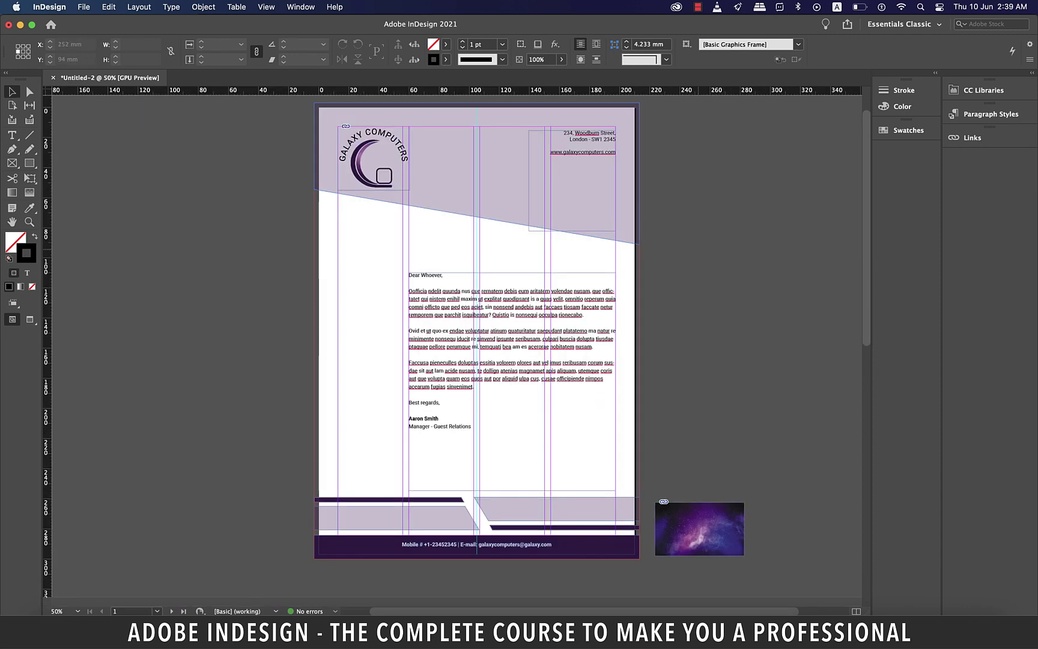
{"action": "key", "text": "w"}
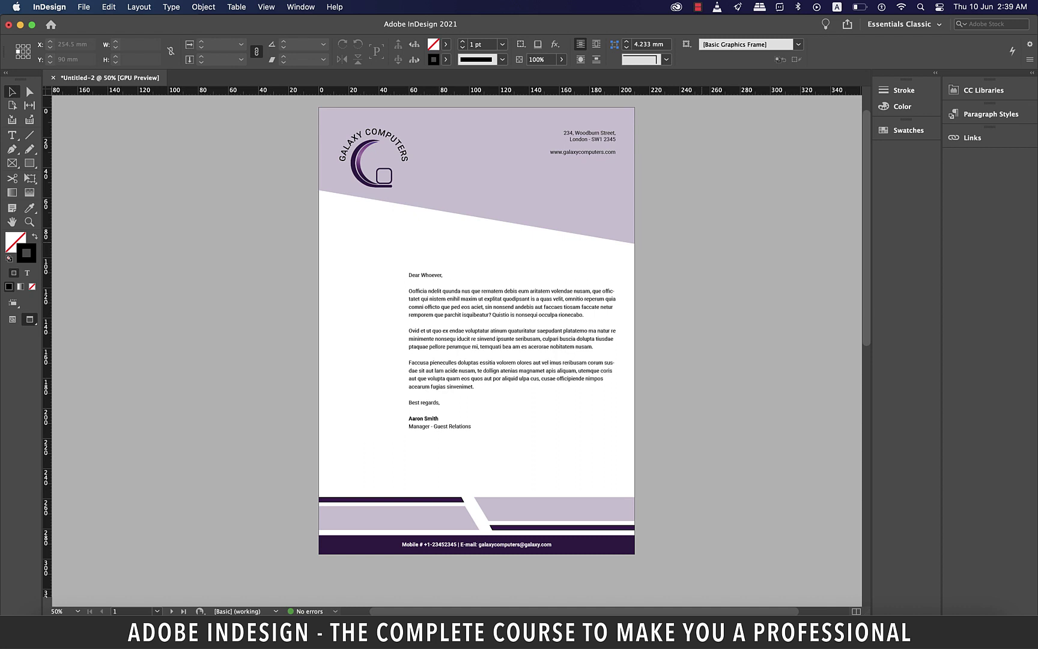
{"action": "key", "text": "w"}
{"action": "left_click", "coordinate": [486, 336]}
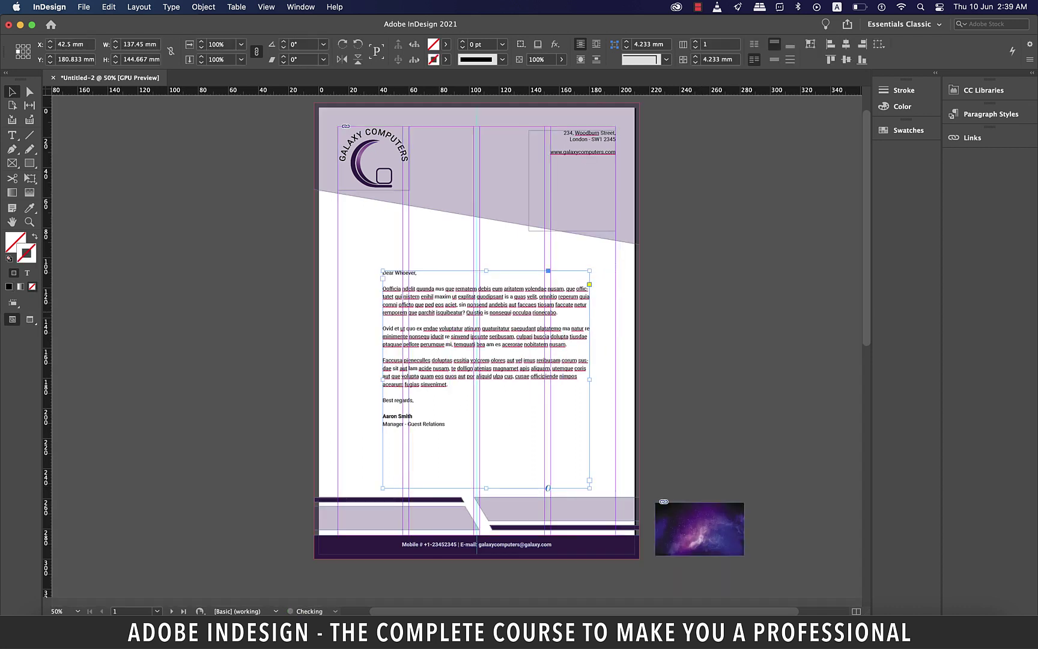
{"action": "key", "text": "w"}
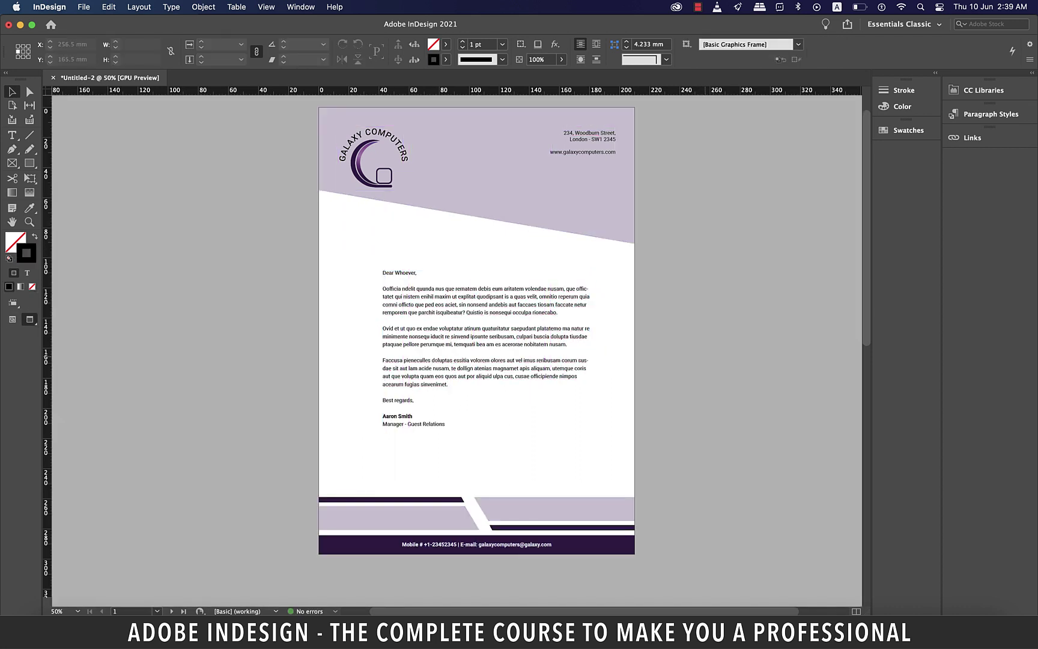
{"action": "key", "text": "w"}
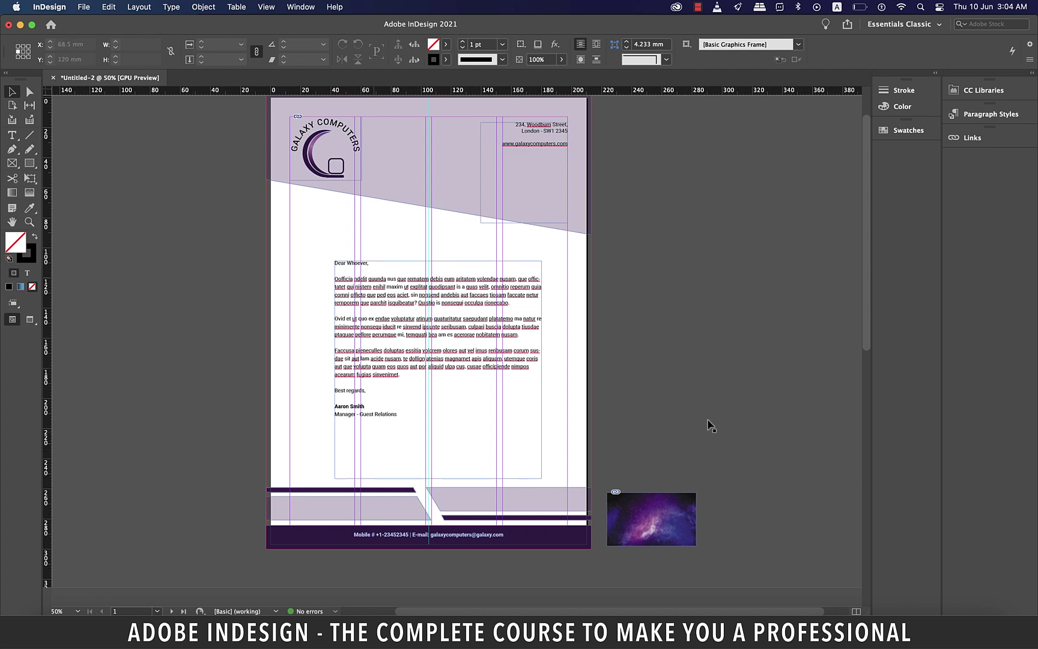
Lower the purple header's left corner anchor to about 58.5 mm
{"action": "scroll", "coordinate": [304, 118], "scroll_direction": "up", "scroll_amount": 2}
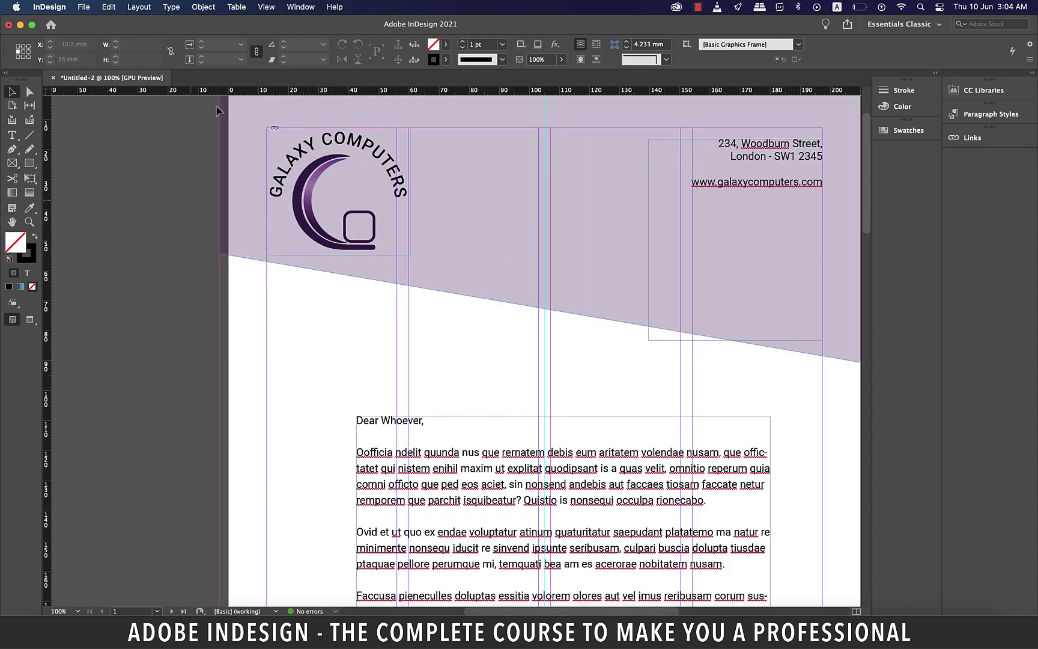
{"action": "left_click", "coordinate": [29, 91]}
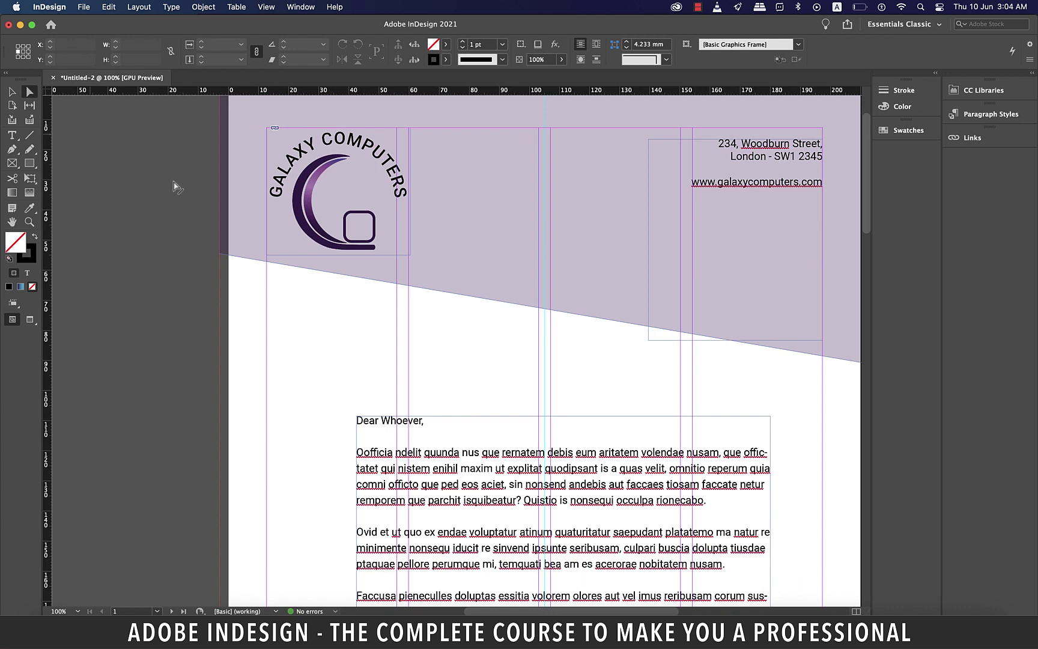
{"action": "left_click", "coordinate": [313, 271]}
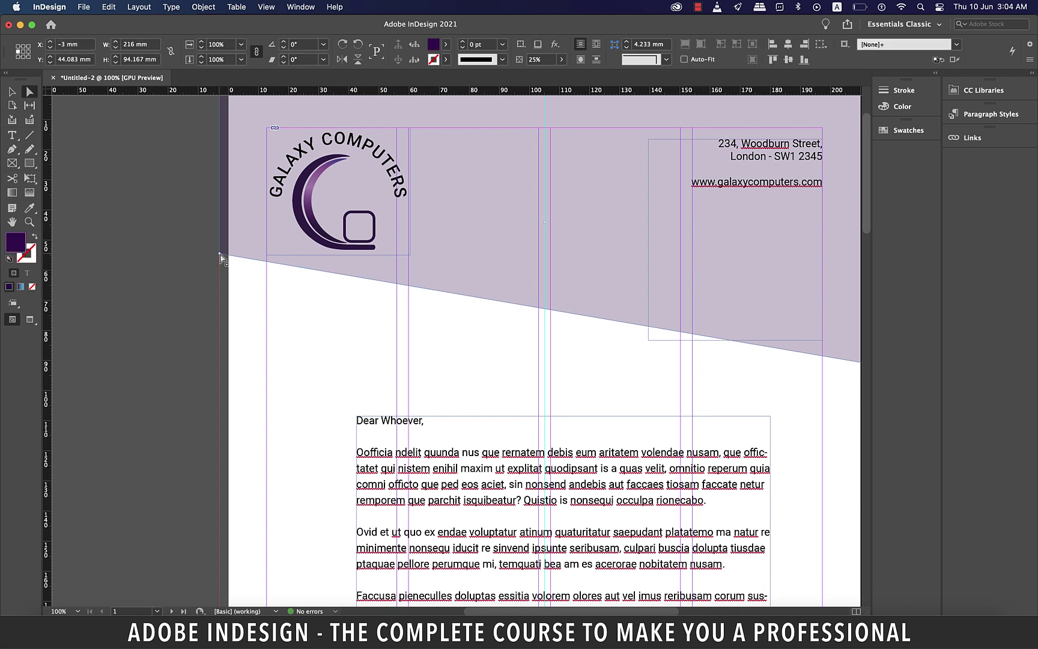
{"action": "left_click_drag", "start_coordinate": [220, 257], "coordinate": [219, 270]}
{"action": "left_click", "coordinate": [179, 266]}
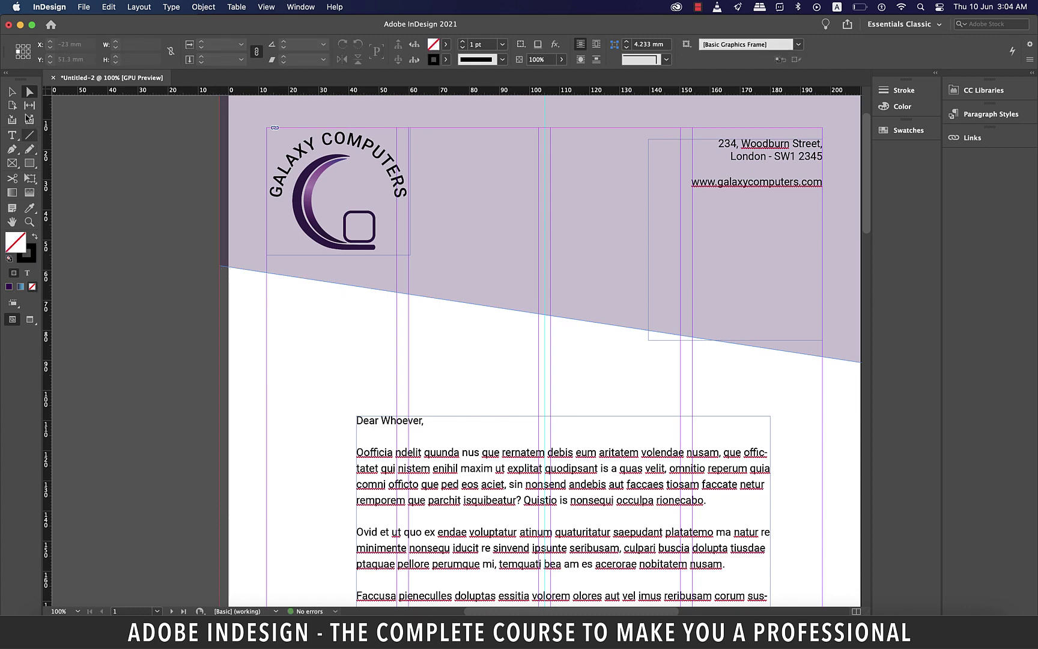
Draw a temporary spacing rectangle just below the logo
{"action": "key", "text": "v"}
{"action": "key", "text": "w"}
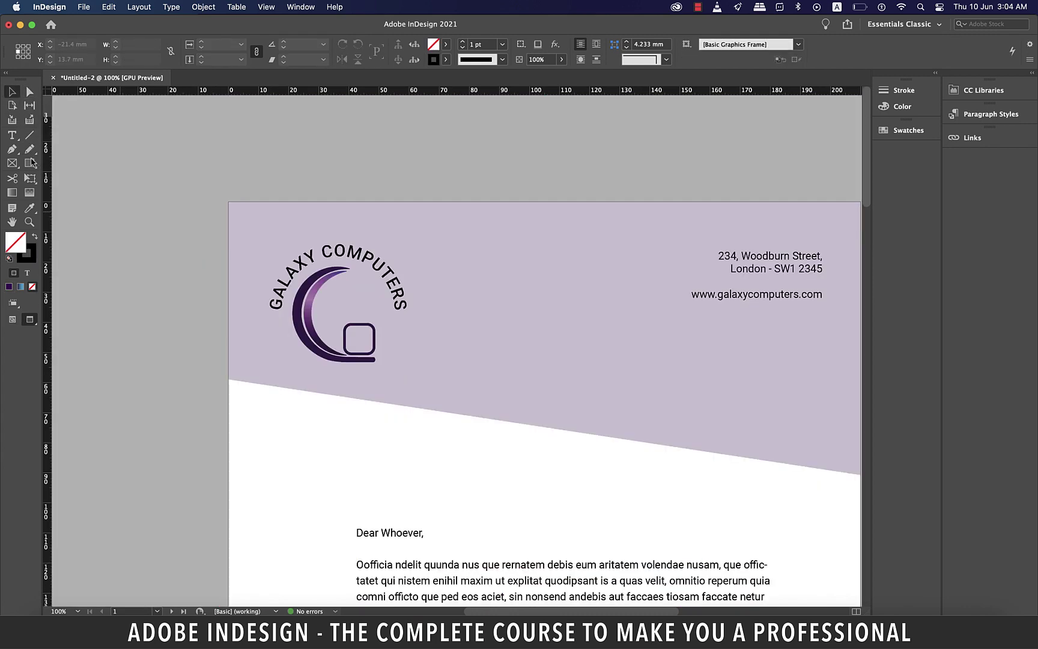
{"action": "left_click_drag", "start_coordinate": [30, 166], "coordinate": [69, 176]}
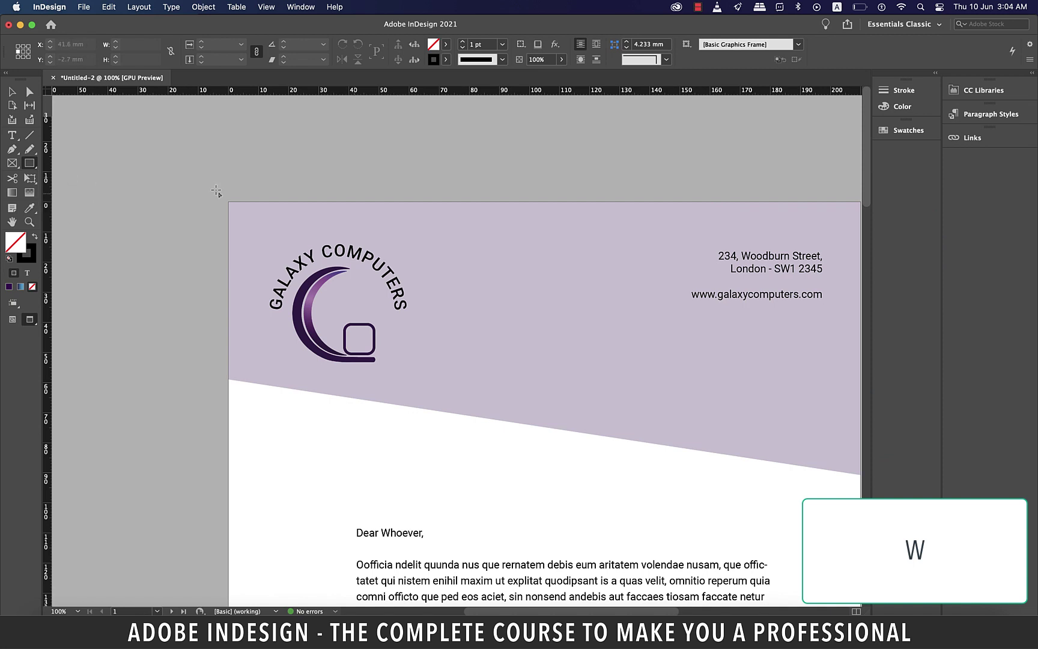
{"action": "left_click_drag", "start_coordinate": [336, 203], "coordinate": [351, 383]}
{"action": "key", "text": "v"}
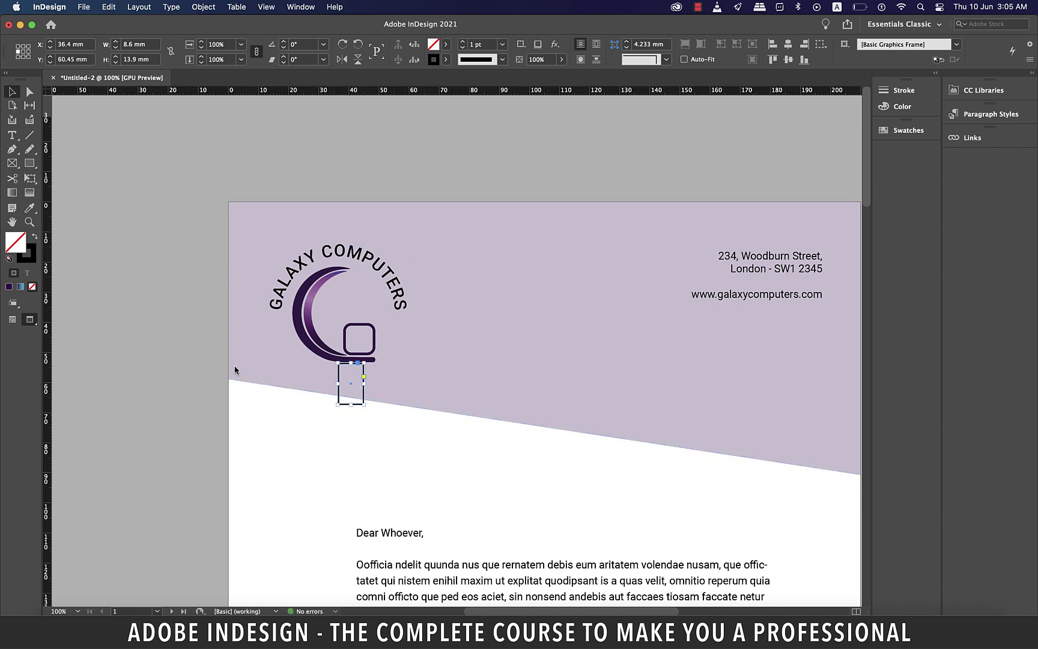
Lower the header's left corner further and its right corner to about 93 mm
{"action": "left_click", "coordinate": [30, 92]}
{"action": "key", "text": "w"}
{"action": "left_click", "coordinate": [220, 380]}
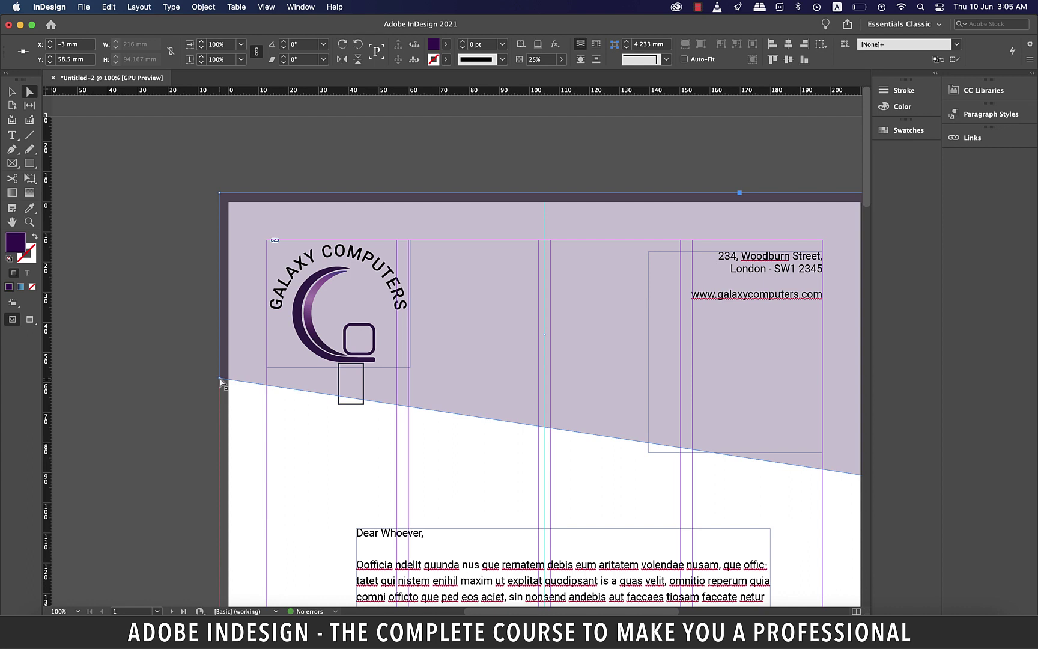
{"action": "left_click_drag", "start_coordinate": [219, 378], "coordinate": [220, 392]}
{"action": "scroll", "coordinate": [146, 397], "scroll_direction": "right", "scroll_amount": 3}
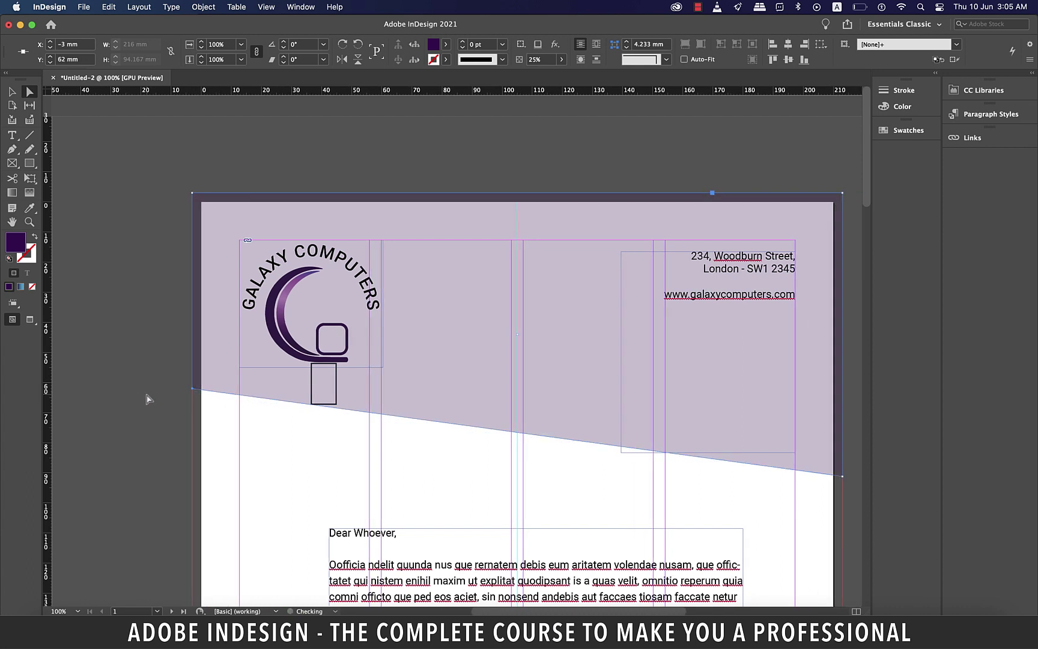
{"action": "left_click", "coordinate": [784, 482]}
{"action": "left_click_drag", "start_coordinate": [783, 482], "coordinate": [784, 486]}
{"action": "left_click", "coordinate": [807, 476]}
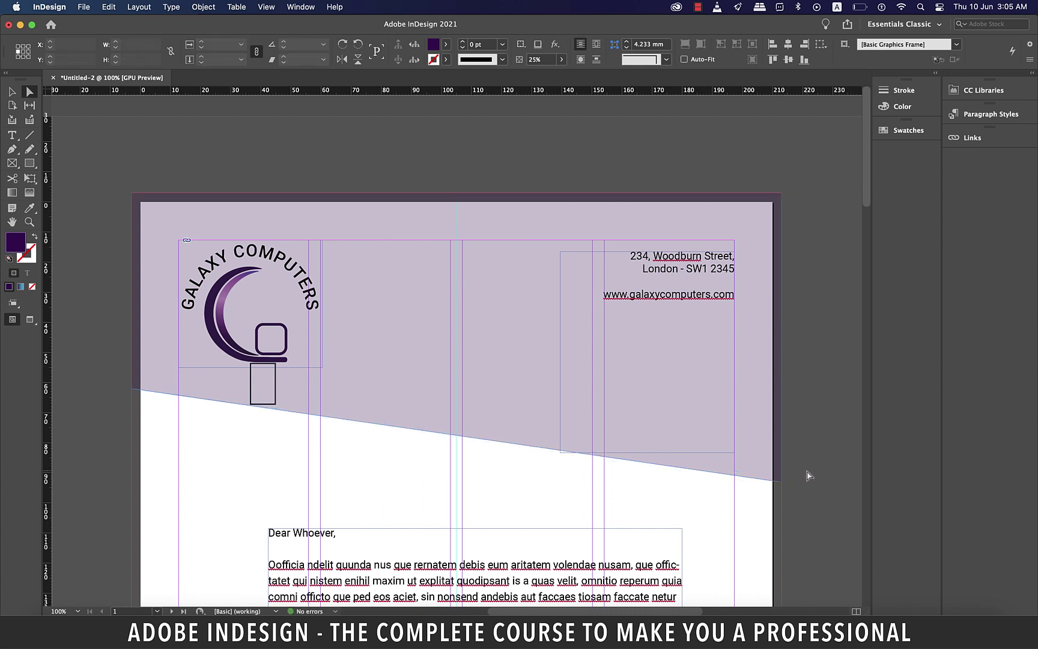
Drag the address frame slightly higher in the header and deselect it
{"action": "key", "text": "v"}
{"action": "key", "text": "w"}
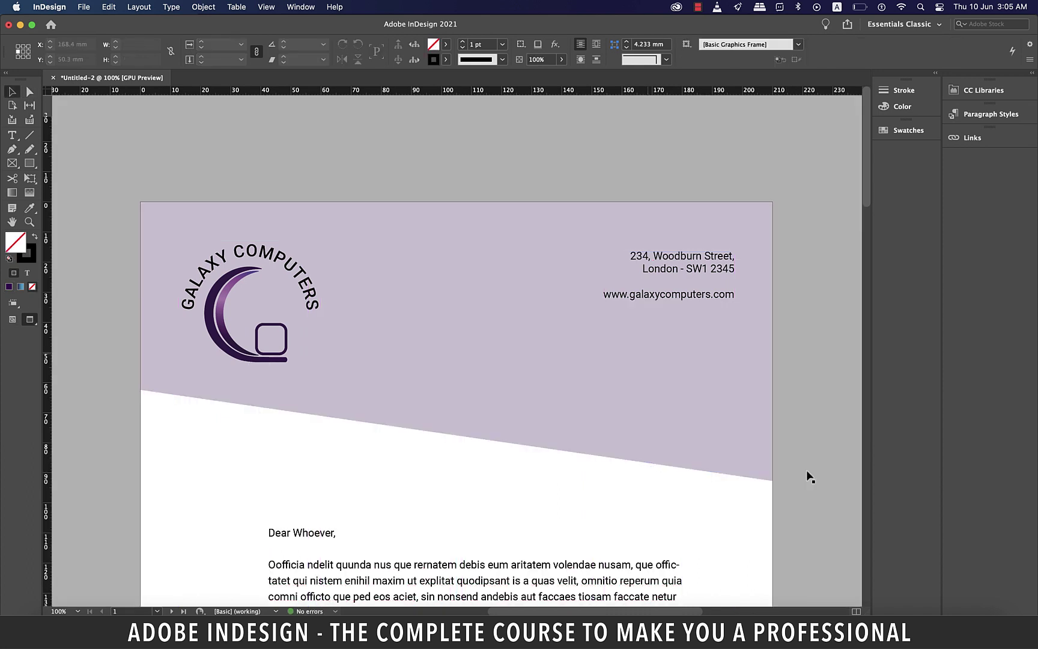
{"action": "key", "text": "w"}
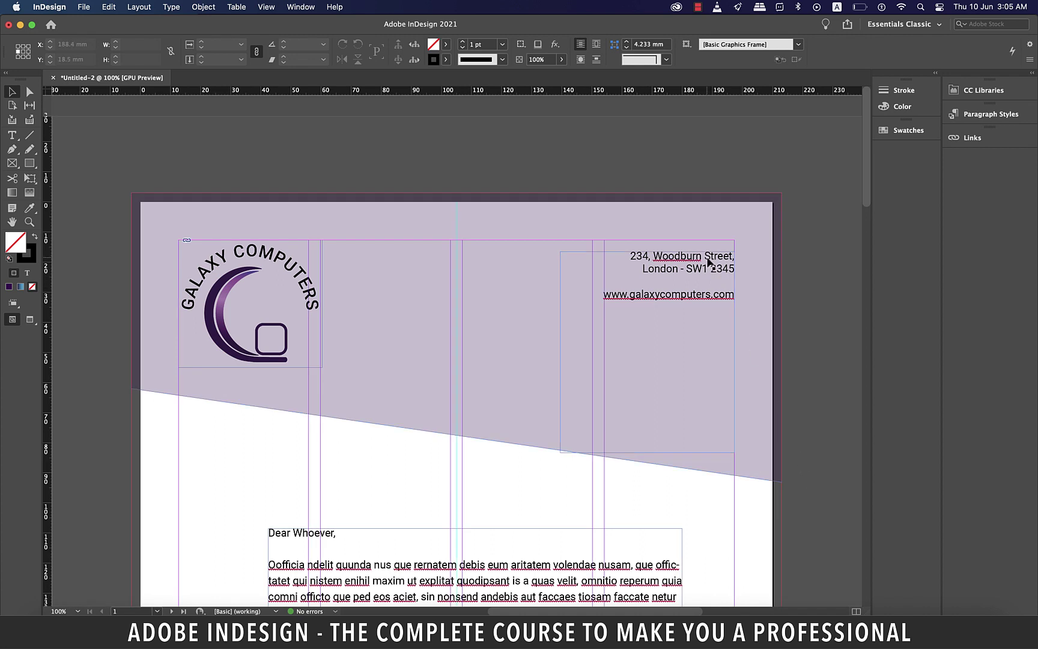
{"action": "left_click_drag", "start_coordinate": [709, 262], "coordinate": [709, 250]}
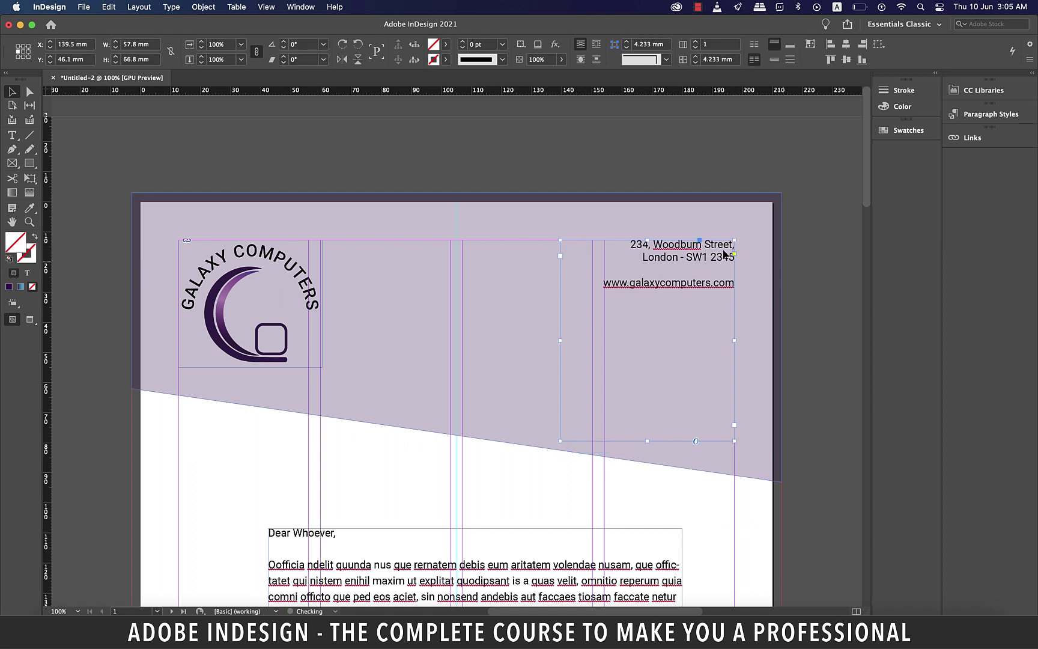
{"action": "left_click", "coordinate": [803, 264]}
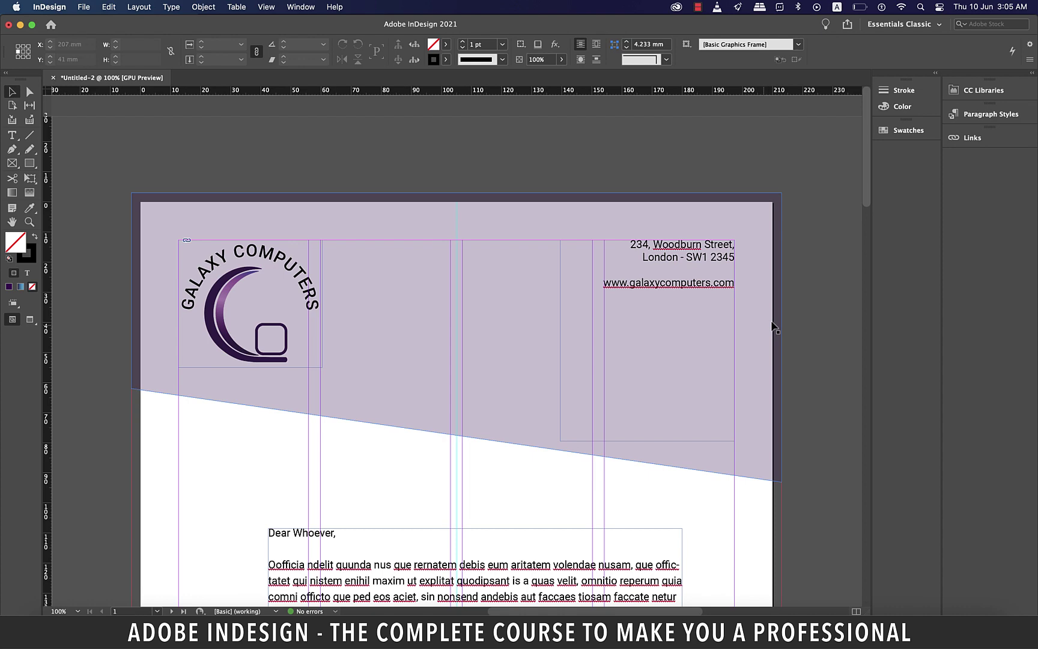
{"action": "scroll", "coordinate": [774, 327], "scroll_direction": "down", "scroll_amount": 1}
{"action": "scroll", "coordinate": [770, 343], "scroll_direction": "down", "scroll_amount": 5}
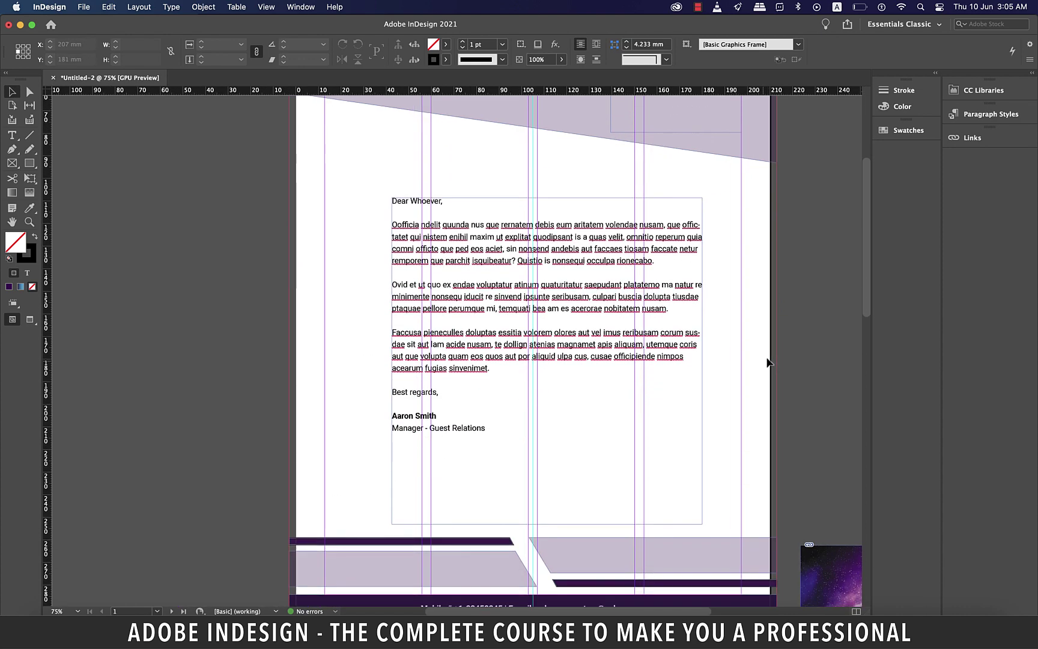
Draw a 216 × 303 mm rectangle covering page 2 out to the bleed
{"action": "scroll", "coordinate": [769, 363], "scroll_direction": "down", "scroll_amount": 6}
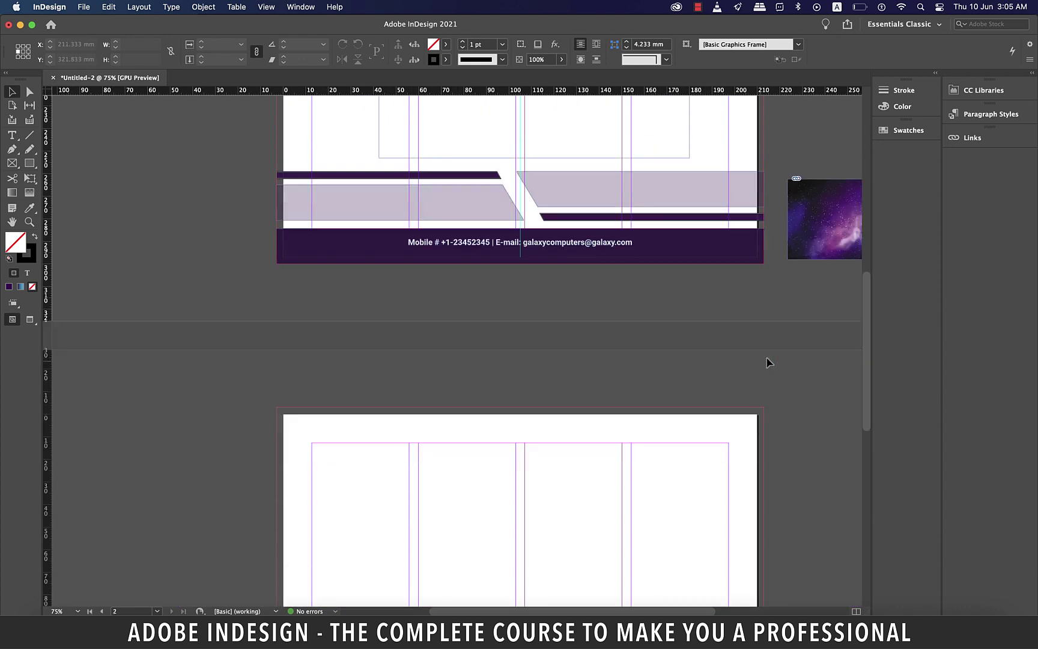
{"action": "scroll", "coordinate": [767, 363], "scroll_direction": "down", "scroll_amount": 5}
{"action": "scroll", "coordinate": [505, 477], "scroll_direction": "down", "scroll_amount": 2}
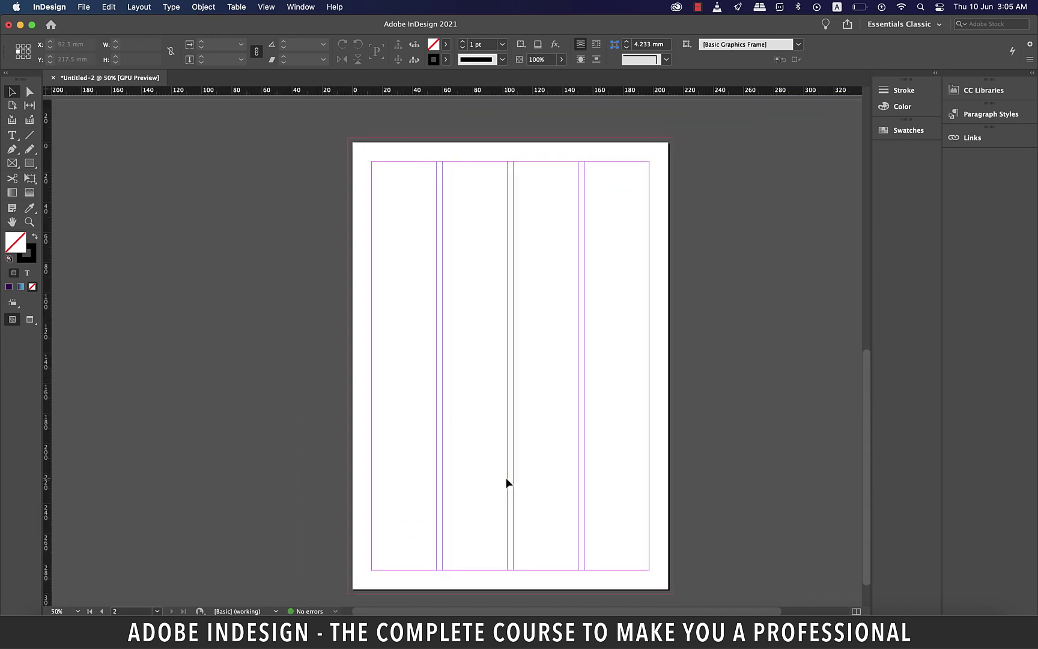
{"action": "key", "text": "m"}
{"action": "left_click_drag", "start_coordinate": [340, 132], "coordinate": [664, 590]}
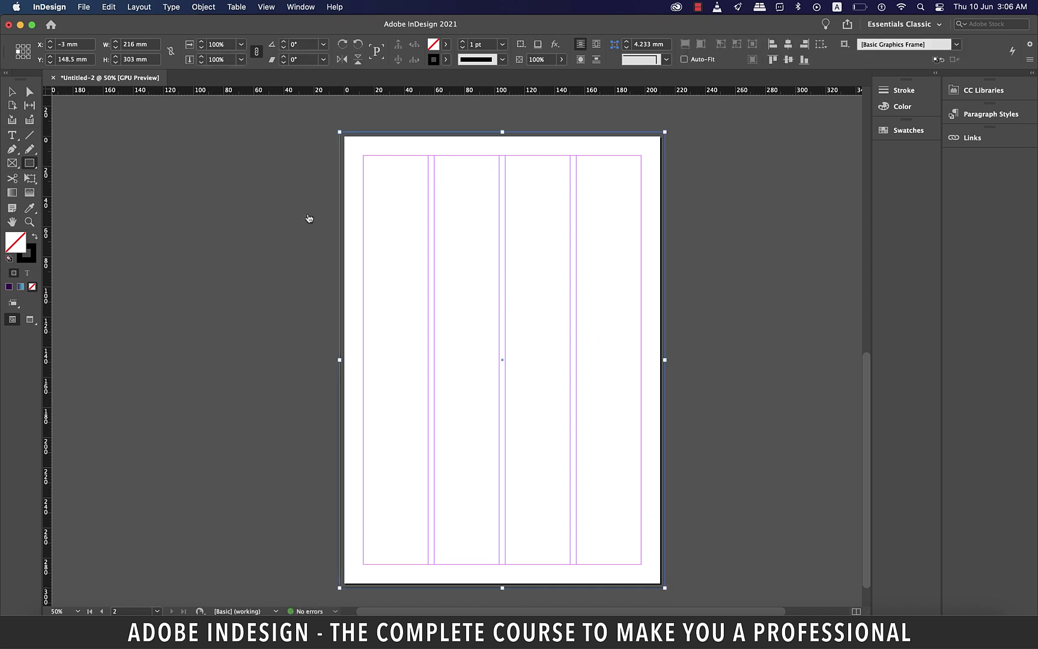
Open the Swatches panel and its panel menu
{"action": "left_click", "coordinate": [11, 91]}
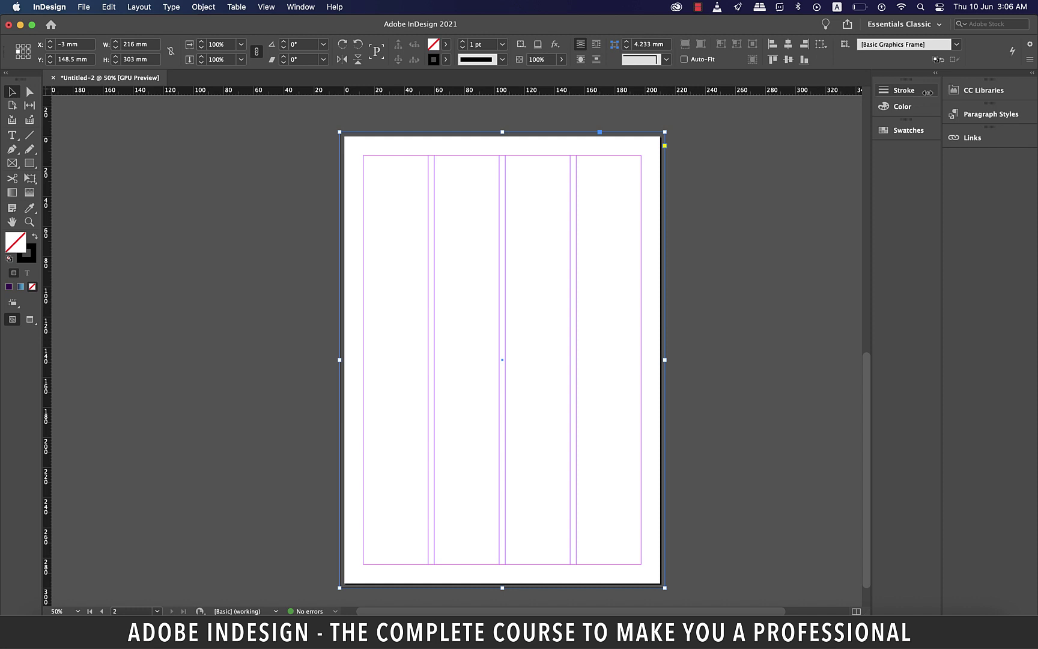
{"action": "left_click", "coordinate": [911, 131]}
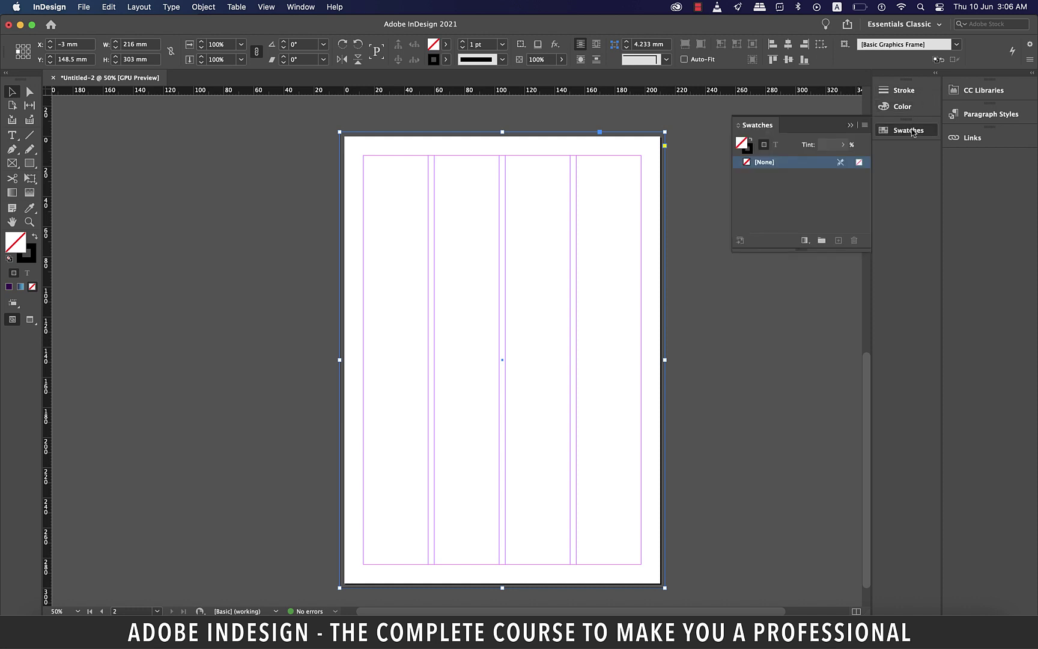
{"action": "left_click", "coordinate": [865, 126]}
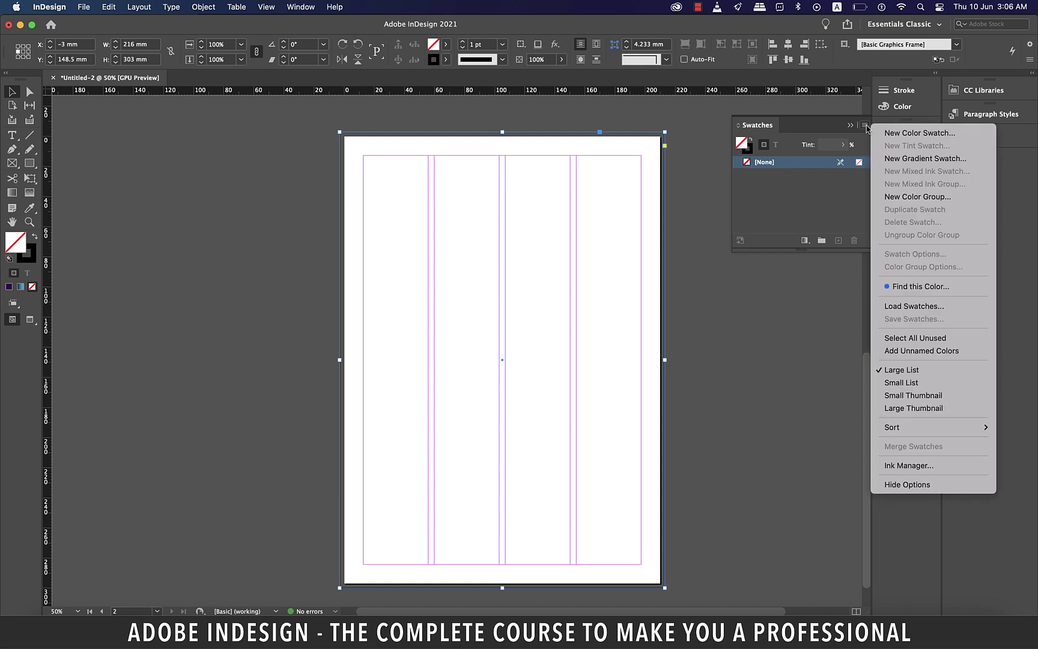
Start a new Linear gradient swatch
{"action": "left_click", "coordinate": [899, 159]}
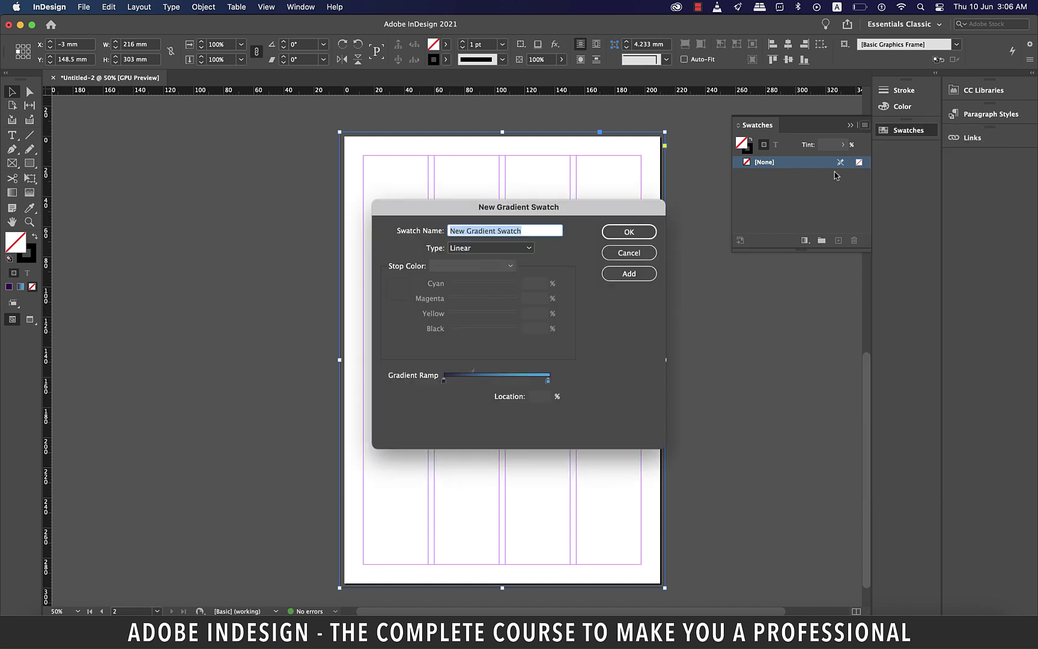
{"action": "left_click_drag", "start_coordinate": [597, 207], "coordinate": [875, 265]}
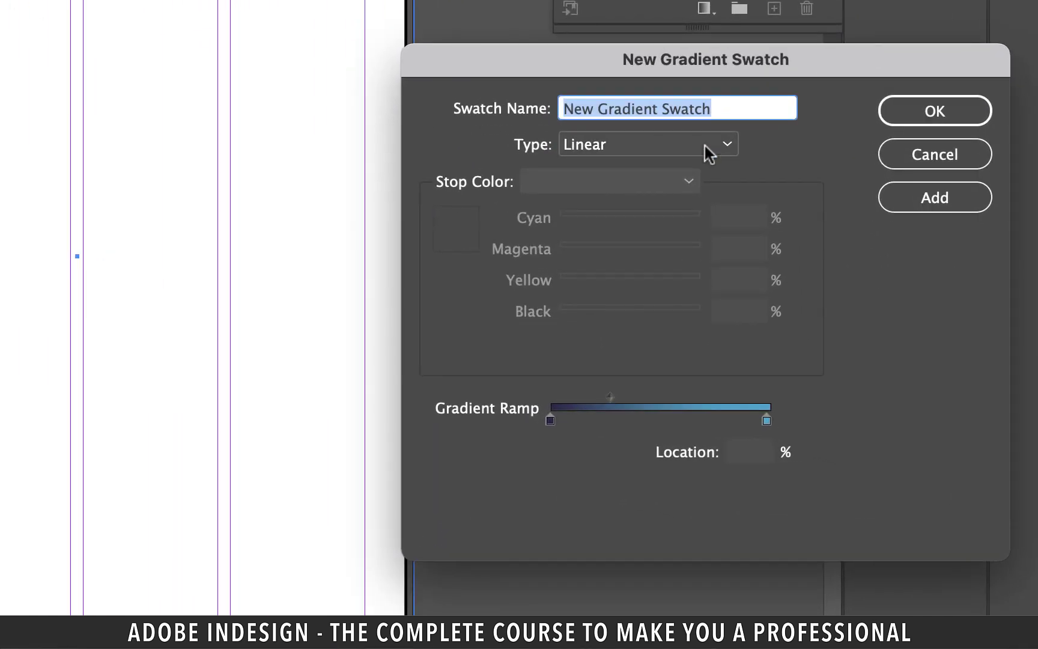
{"action": "left_click", "coordinate": [705, 146]}
{"action": "left_click", "coordinate": [705, 146]}
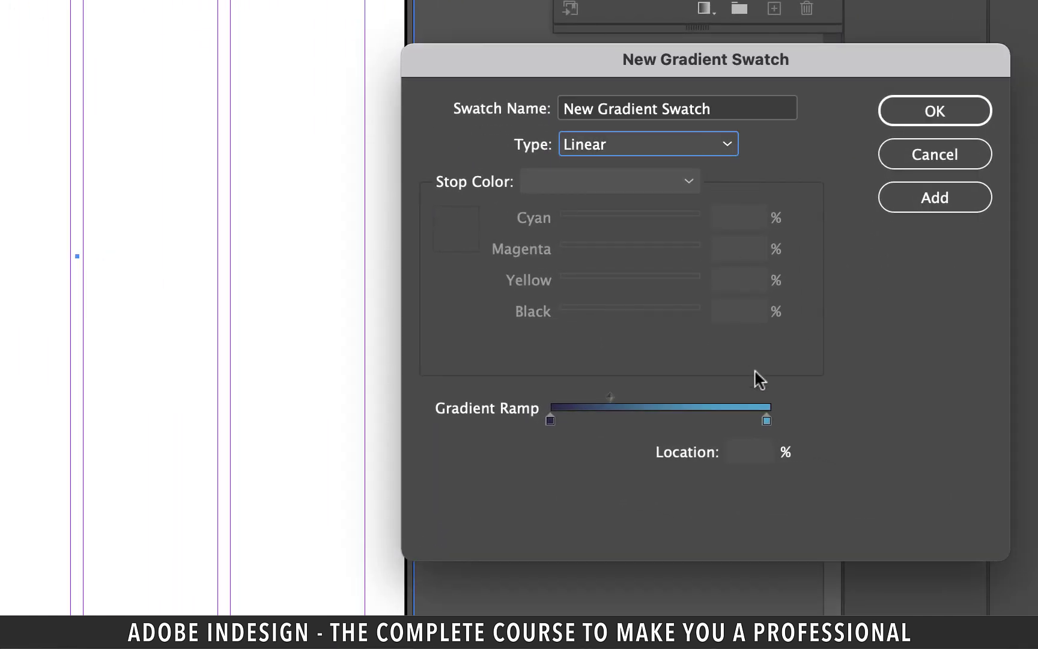
Set the gradient's end stop to CMYK C68 M64 Y0 K0
{"action": "left_click", "coordinate": [767, 421]}
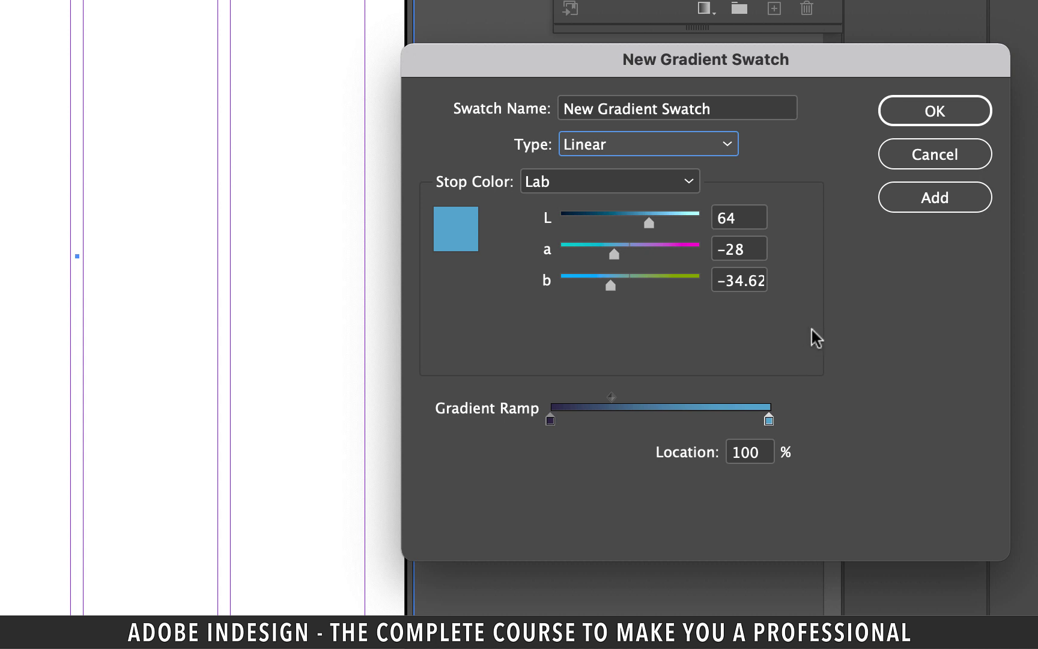
{"action": "left_click", "coordinate": [679, 184]}
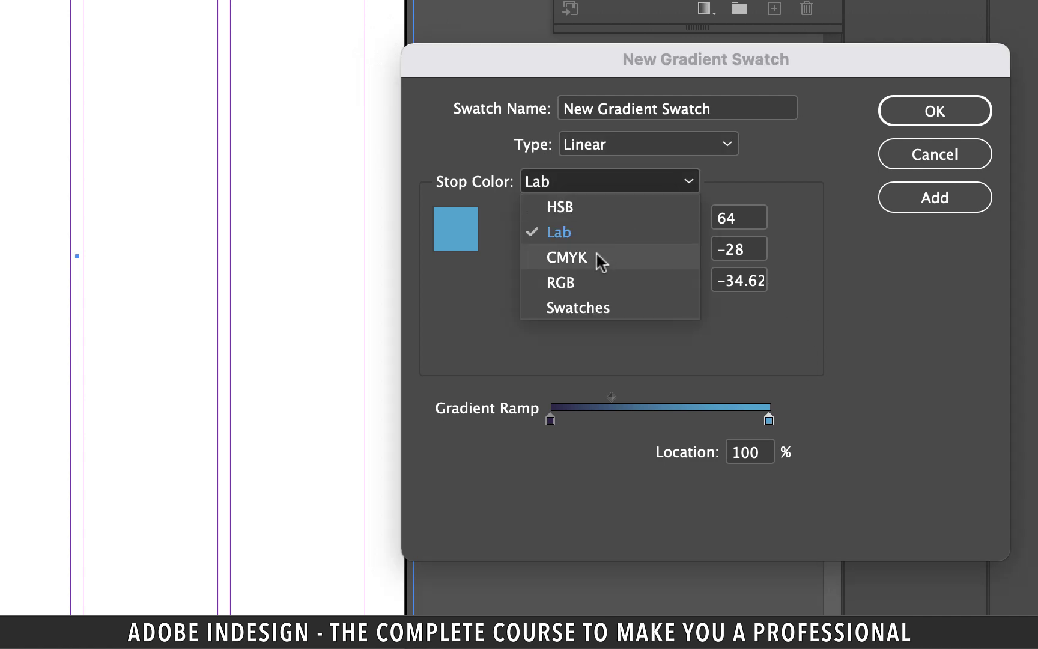
{"action": "left_click", "coordinate": [596, 257]}
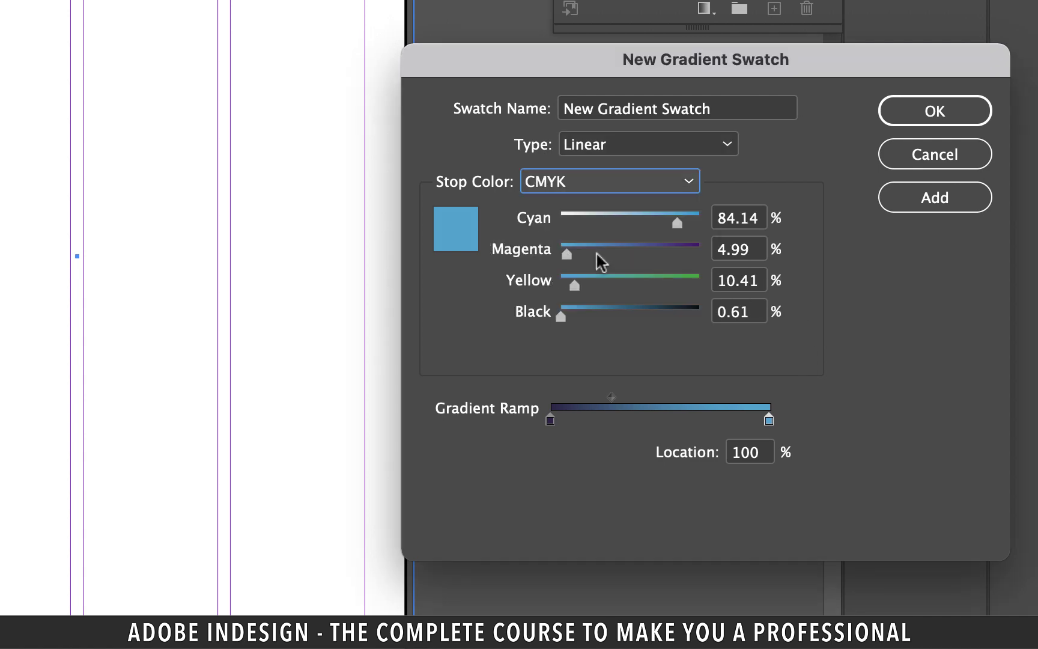
{"action": "key", "text": "Tab"}
{"action": "type", "text": "68"}
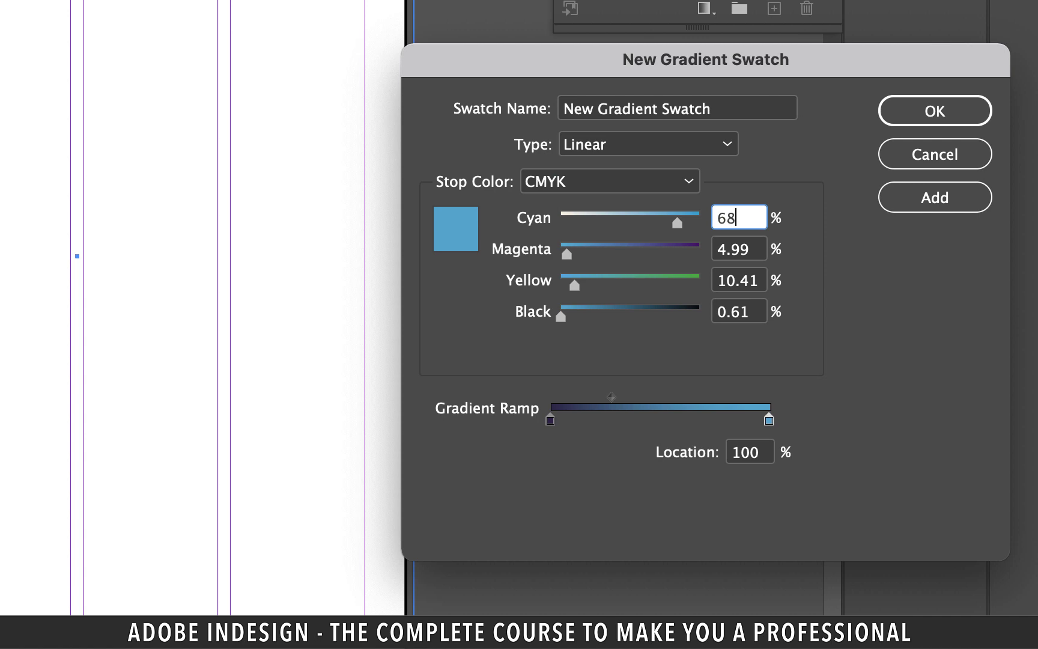
{"action": "key", "text": "Tab"}
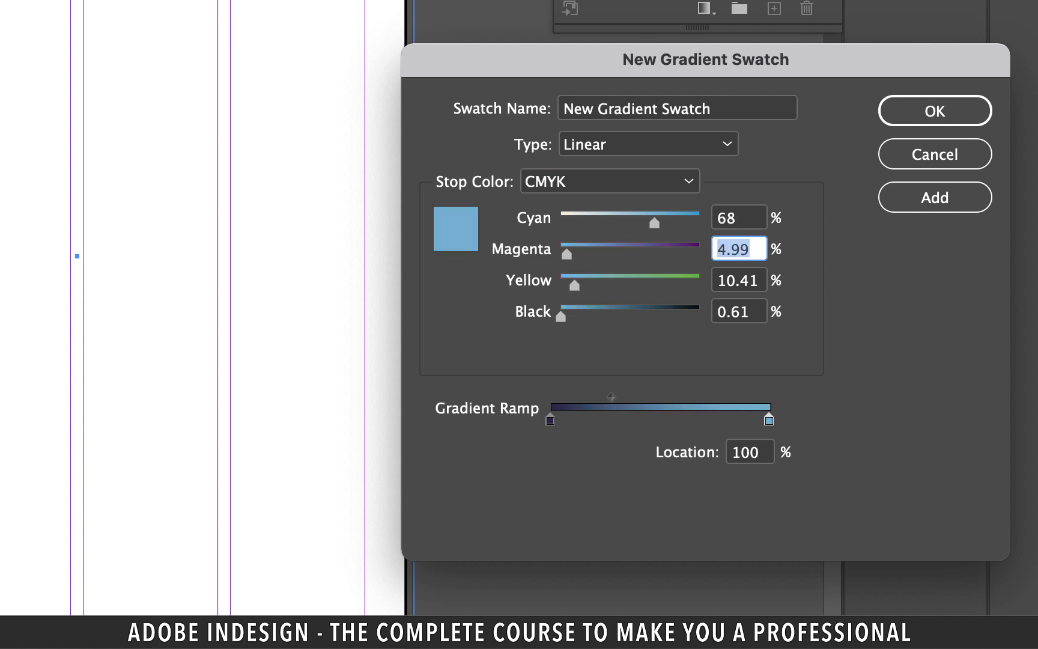
{"action": "type", "text": "64"}
{"action": "key", "text": "Tab"}
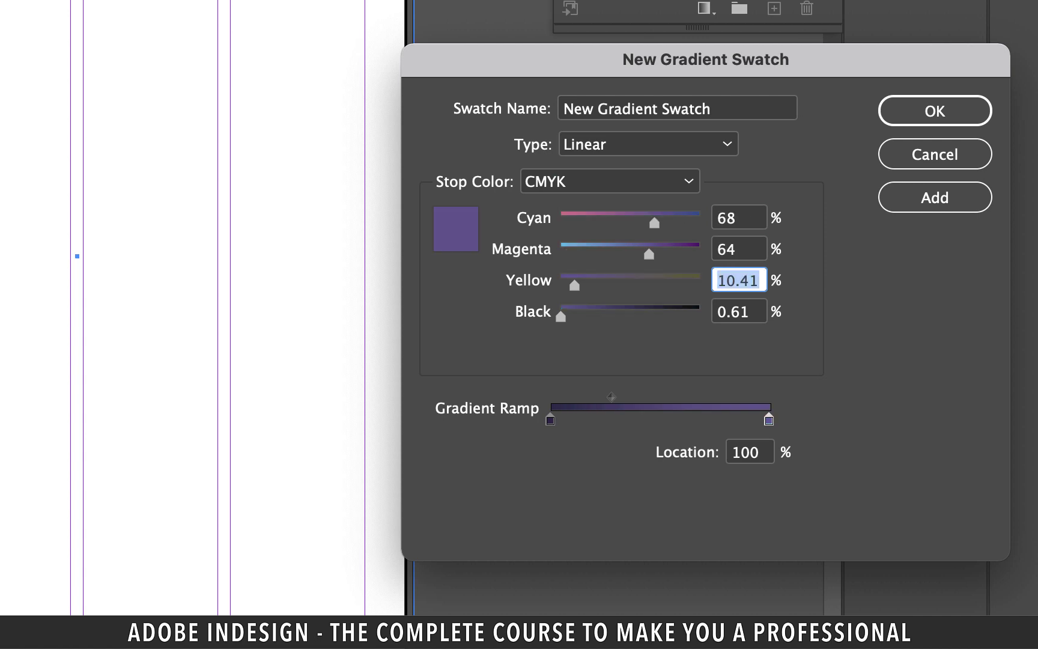
{"action": "type", "text": "0"}
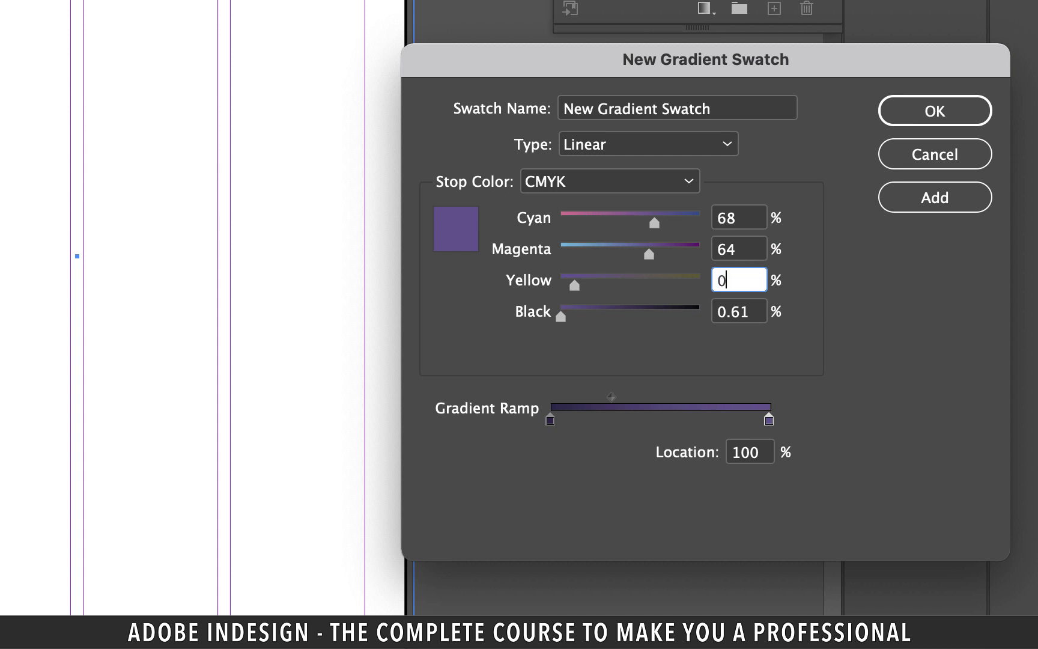
{"action": "key", "text": "Tab"}
{"action": "type", "text": "0"}
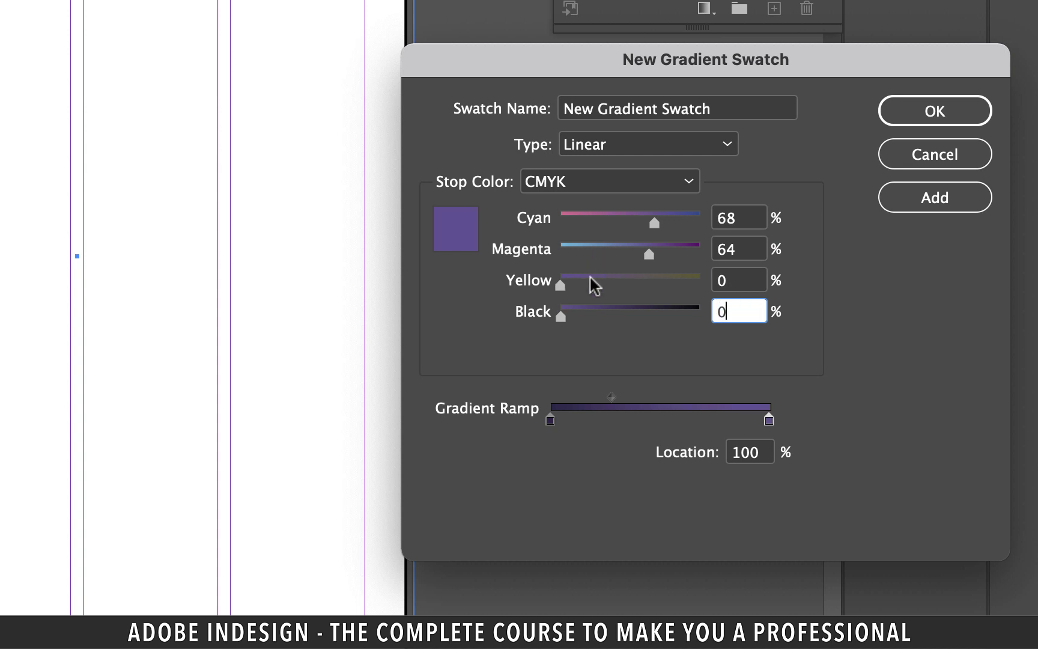
Add a gradient stop at 90% coloured C41 M62 Y0 K0
{"action": "left_click", "coordinate": [551, 421]}
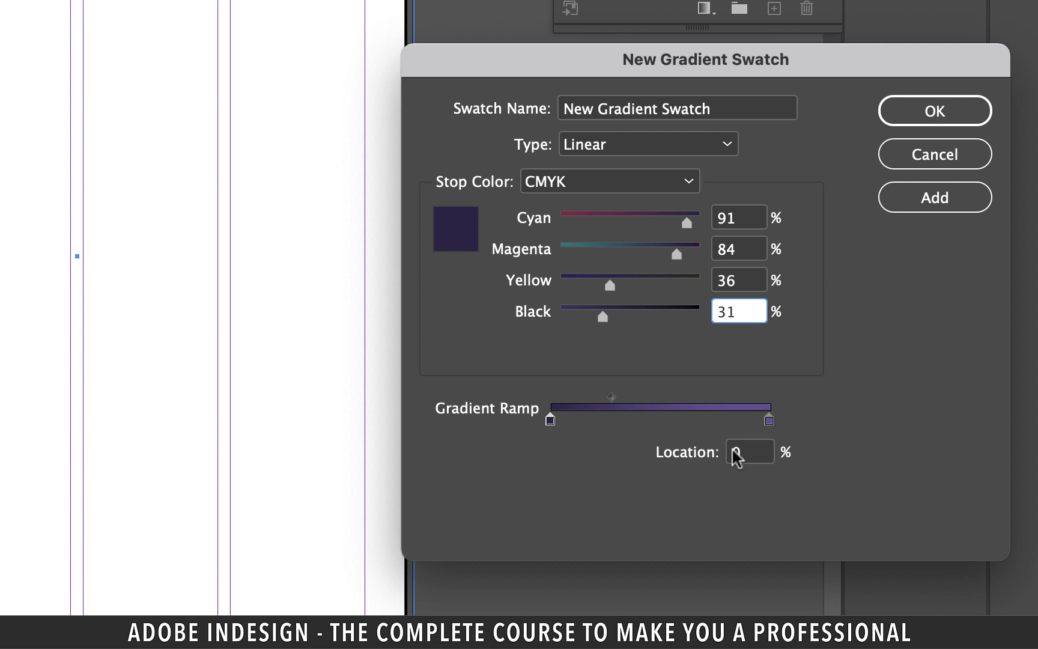
{"action": "left_click", "coordinate": [728, 421]}
{"action": "double_click", "coordinate": [735, 455]}
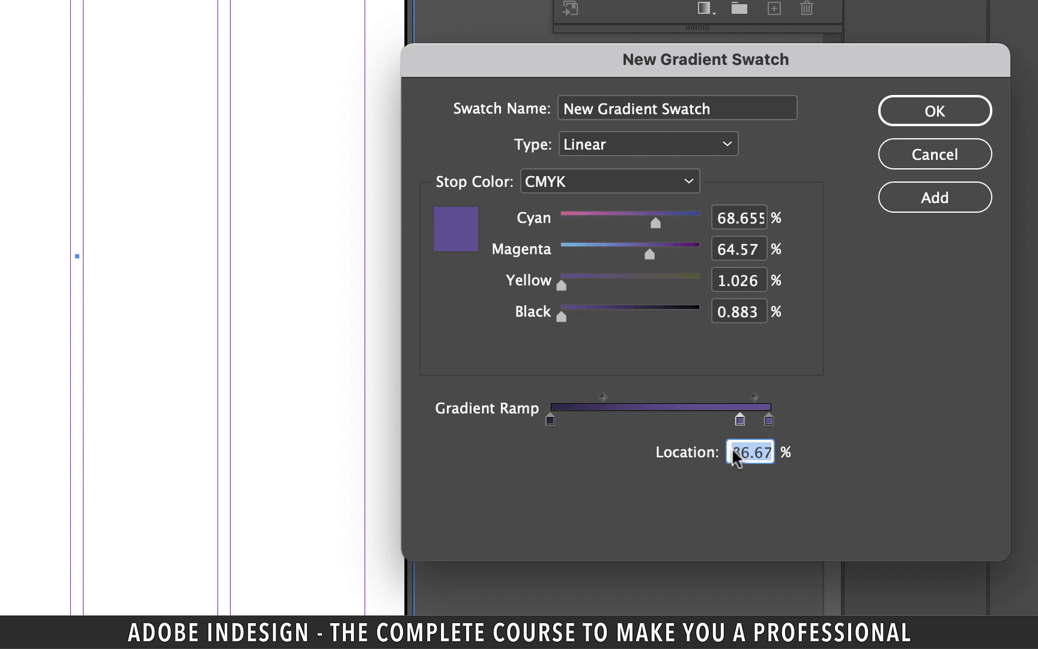
{"action": "type", "text": "90"}
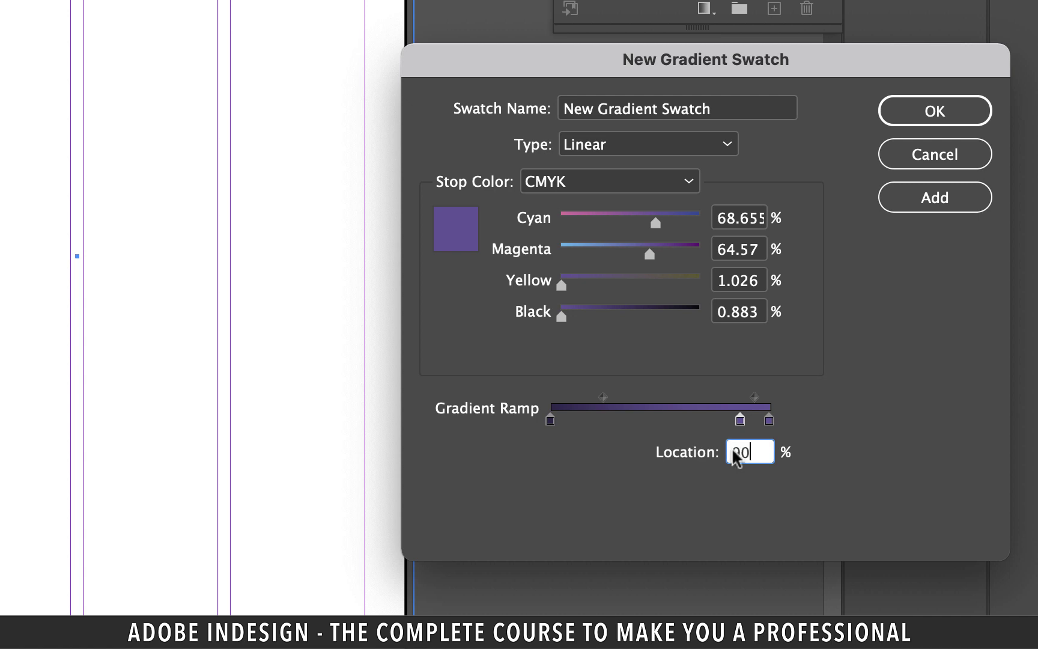
{"action": "double_click", "coordinate": [739, 218]}
{"action": "type", "text": "41"}
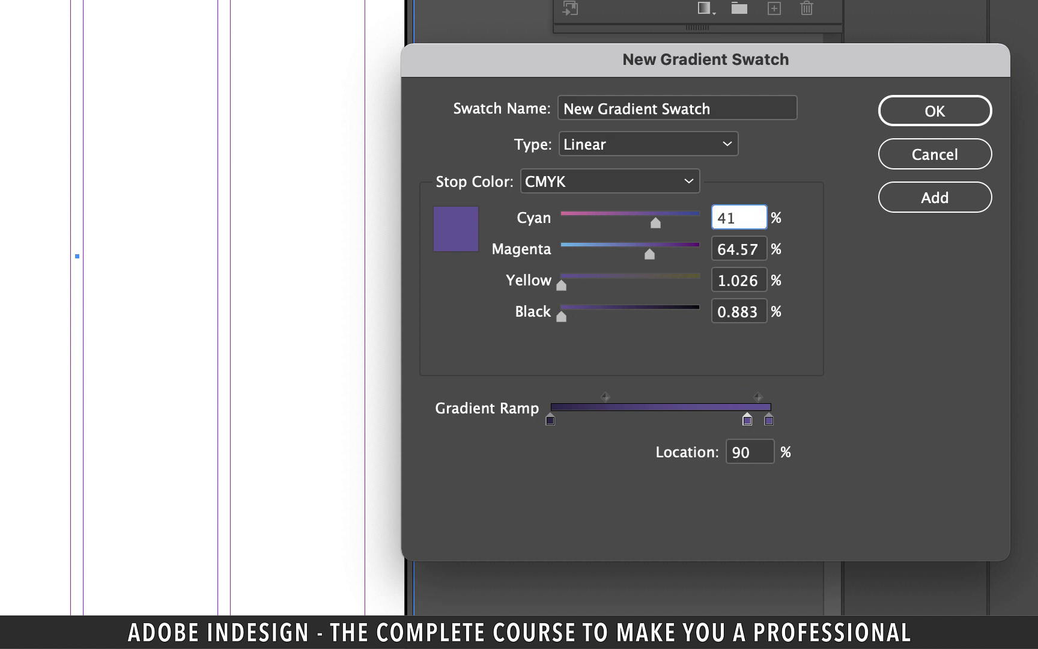
{"action": "key", "text": "Tab"}
{"action": "type", "text": "62"}
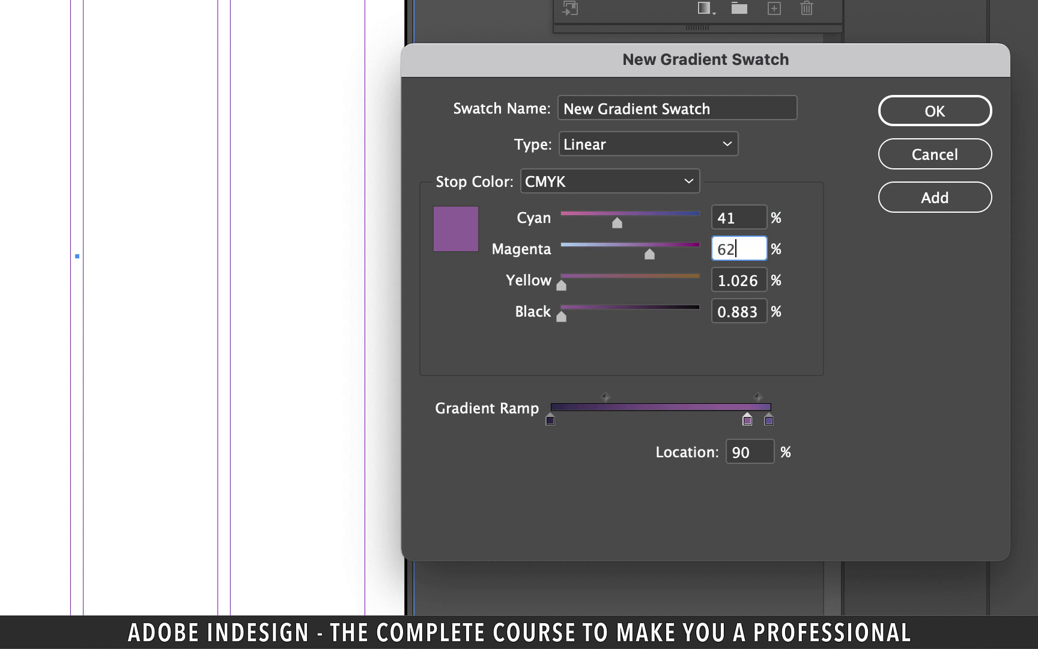
{"action": "key", "text": "Tab"}
{"action": "type", "text": "0"}
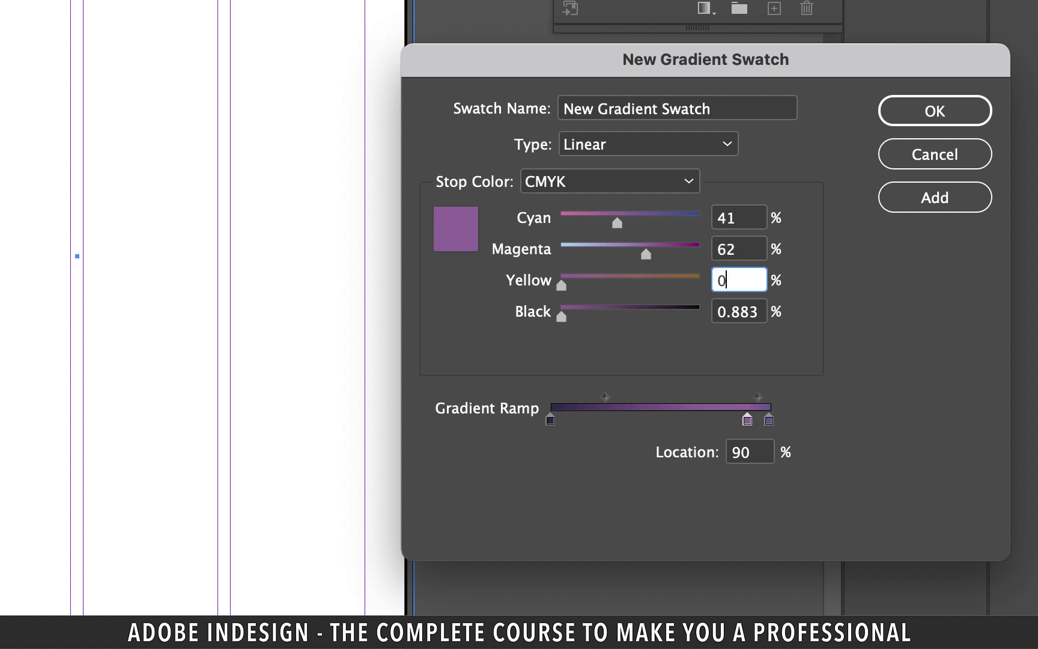
{"action": "key", "text": "Tab"}
{"action": "type", "text": "0"}
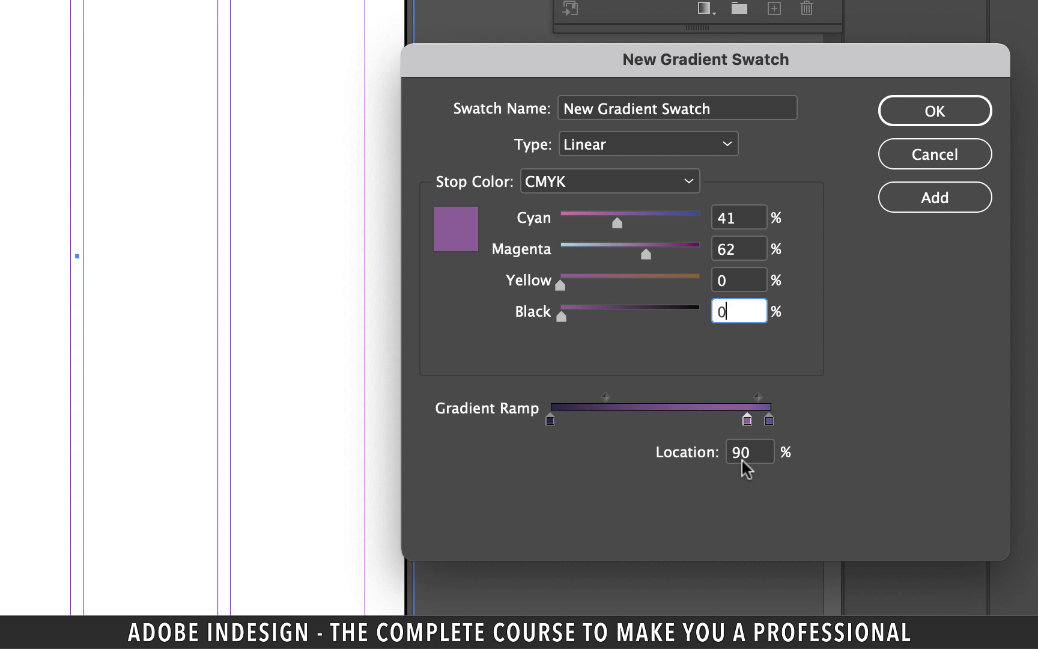
Add a gradient stop at 65% coloured C31 M44 Y0 K0
{"action": "left_click", "coordinate": [689, 415]}
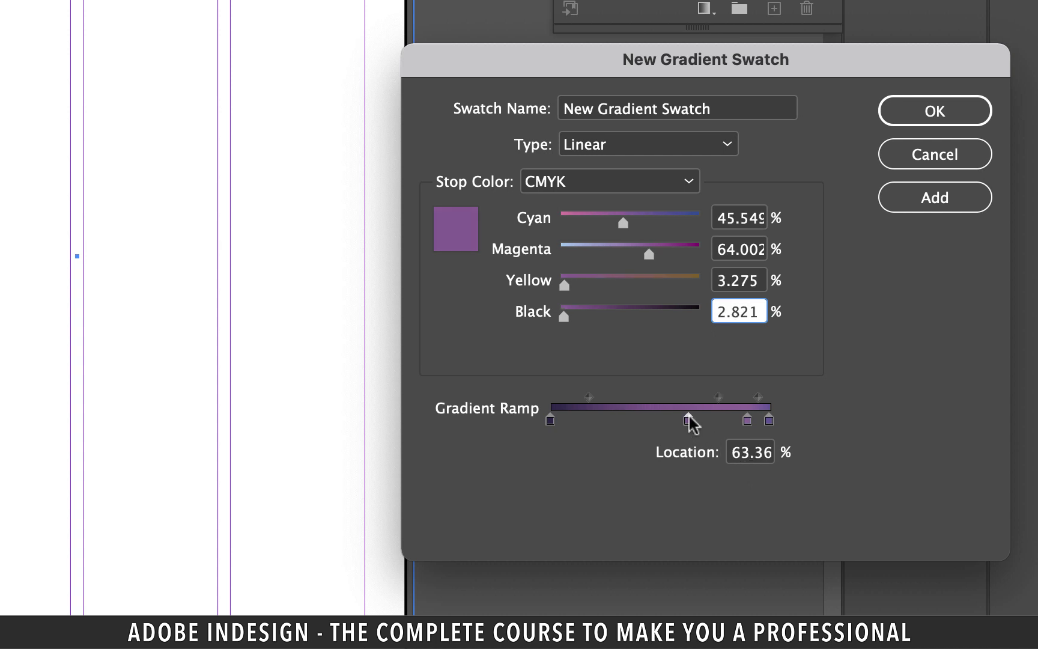
{"action": "double_click", "coordinate": [741, 455]}
{"action": "type", "text": "65"}
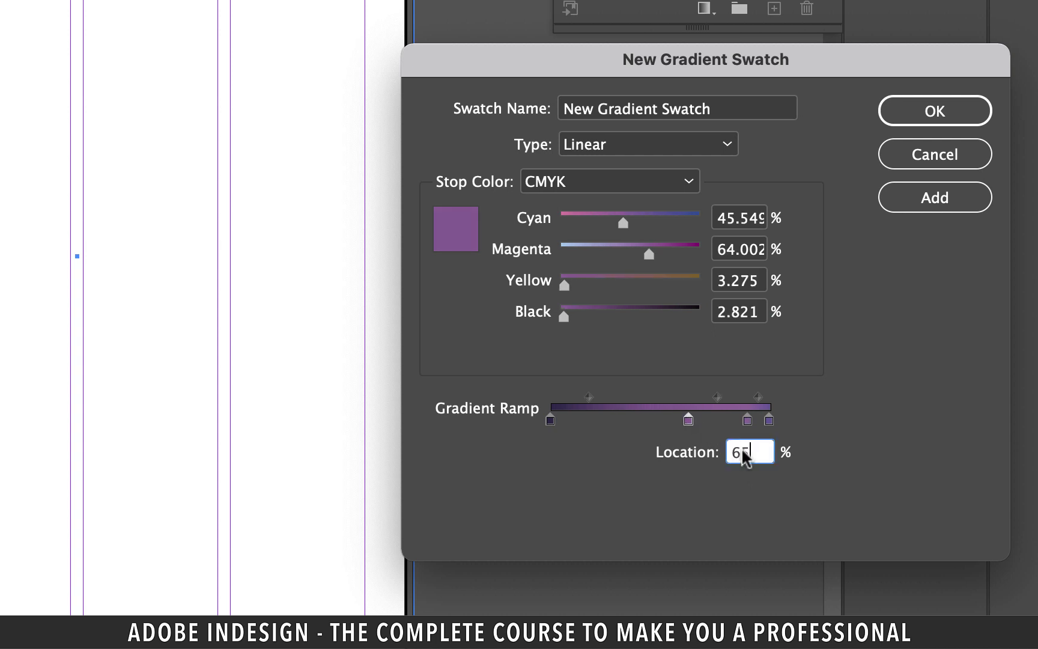
{"action": "left_click", "coordinate": [751, 224]}
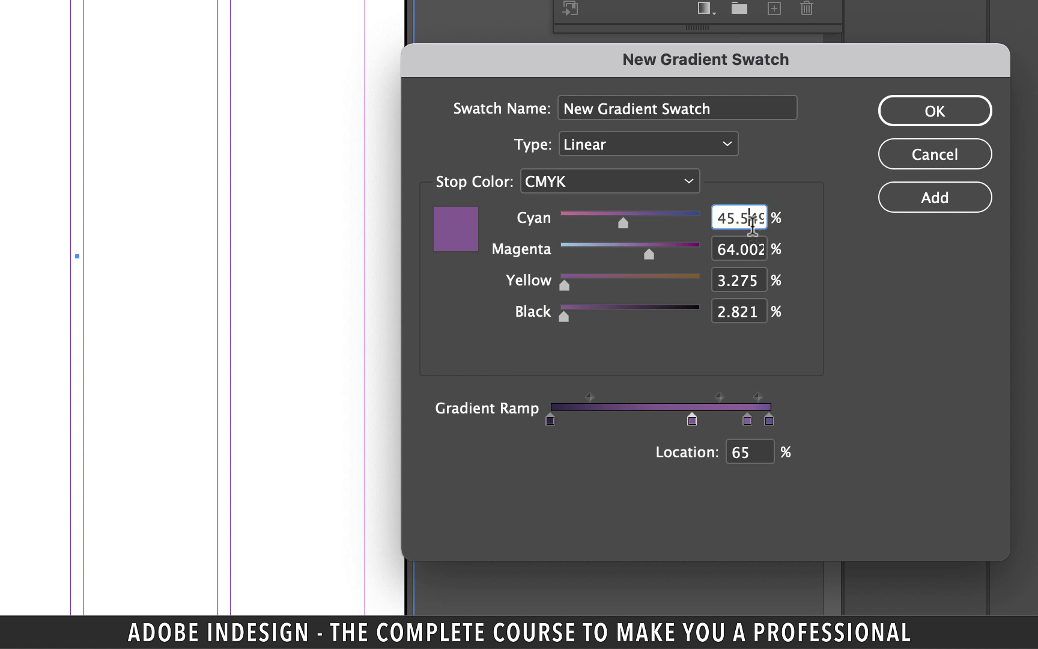
{"action": "type", "text": "31"}
{"action": "key", "text": "Tab"}
{"action": "type", "text": "44"}
{"action": "key", "text": "Tab"}
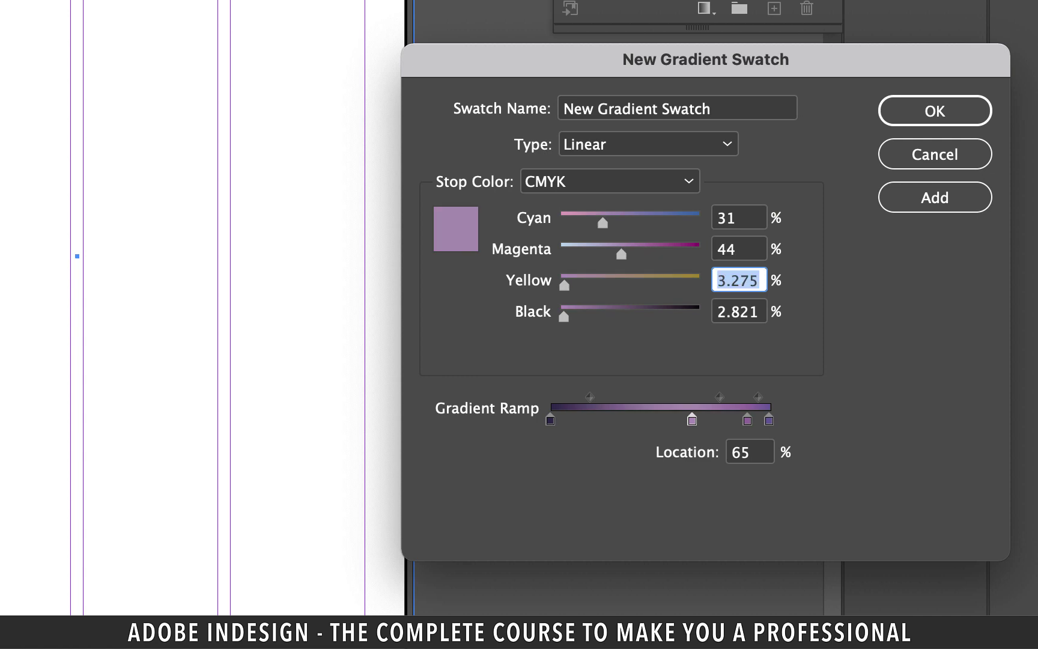
{"action": "type", "text": "0"}
{"action": "key", "text": "Tab"}
{"action": "type", "text": "0"}
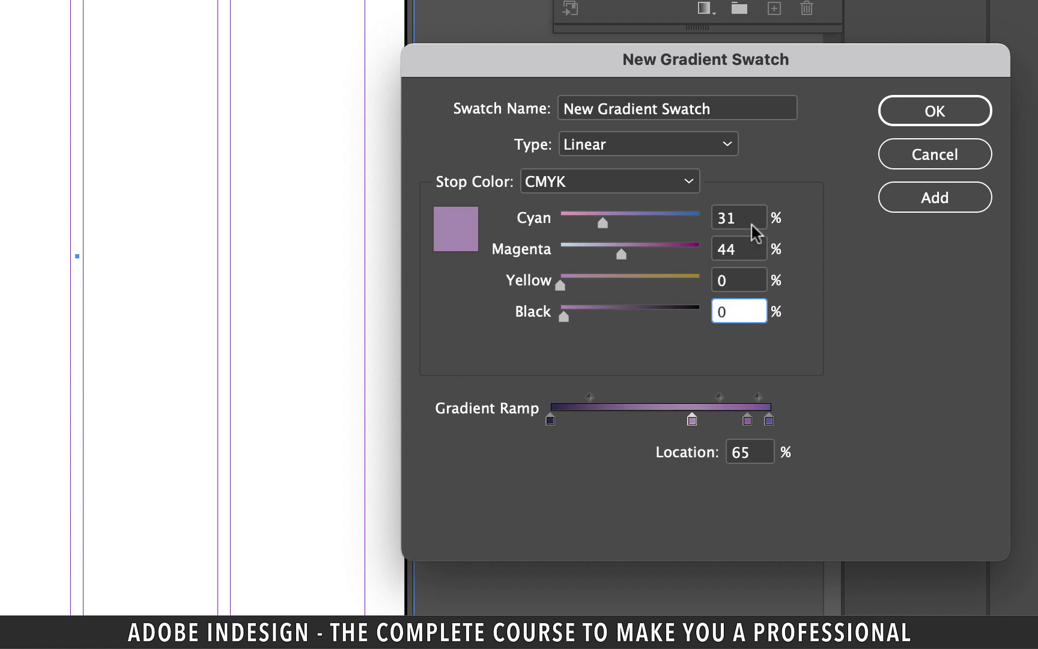
Add a 26% stop at C79 M89 Y33 K24 and save the gradient swatch
{"action": "left_click", "coordinate": [624, 417]}
{"action": "key", "text": "Tab"}
{"action": "type", "text": "26"}
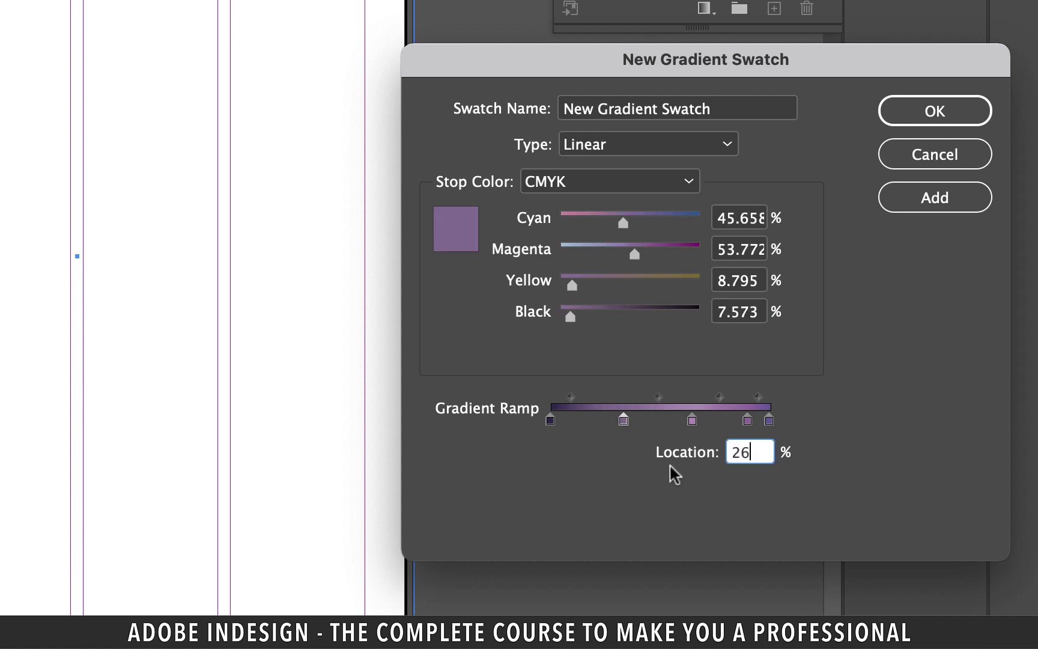
{"action": "left_click", "coordinate": [750, 217]}
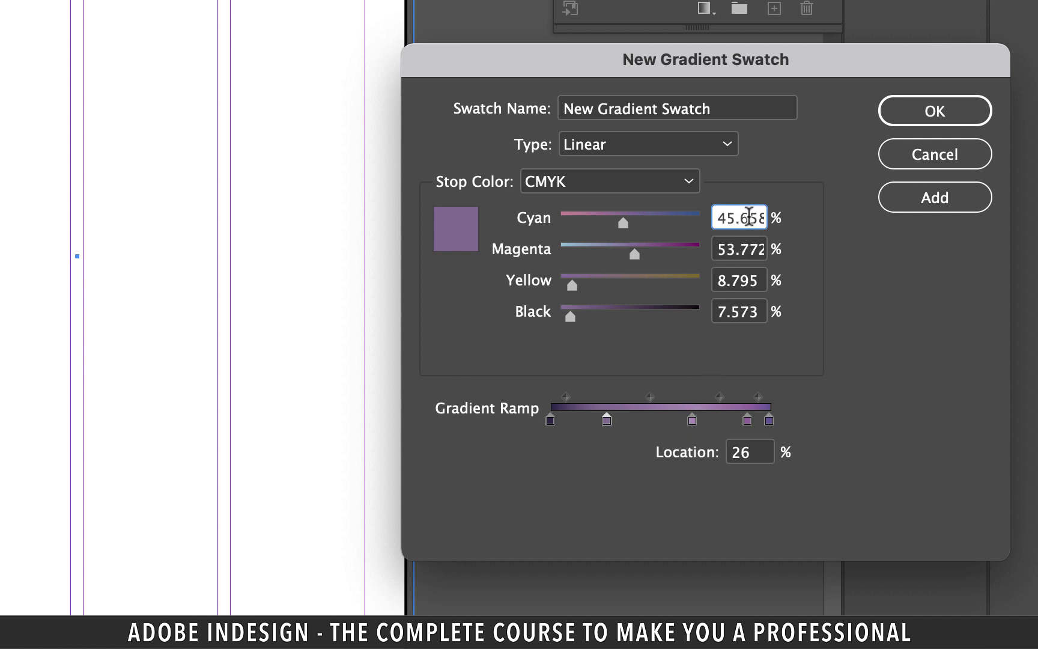
{"action": "type", "text": "79"}
{"action": "key", "text": "Tab"}
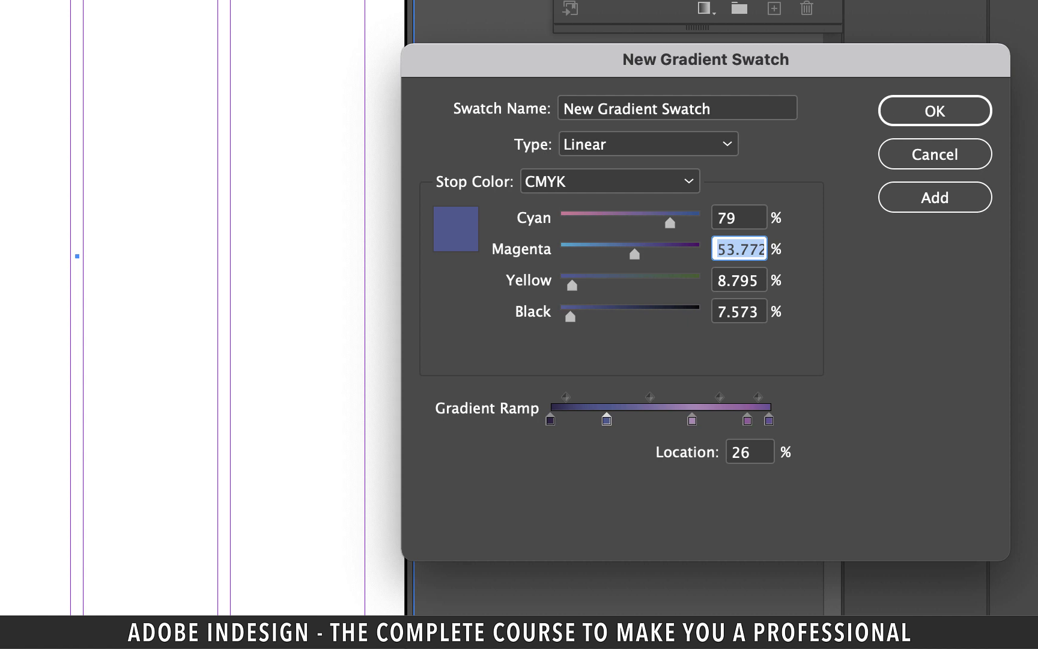
{"action": "type", "text": "89"}
{"action": "key", "text": "Tab"}
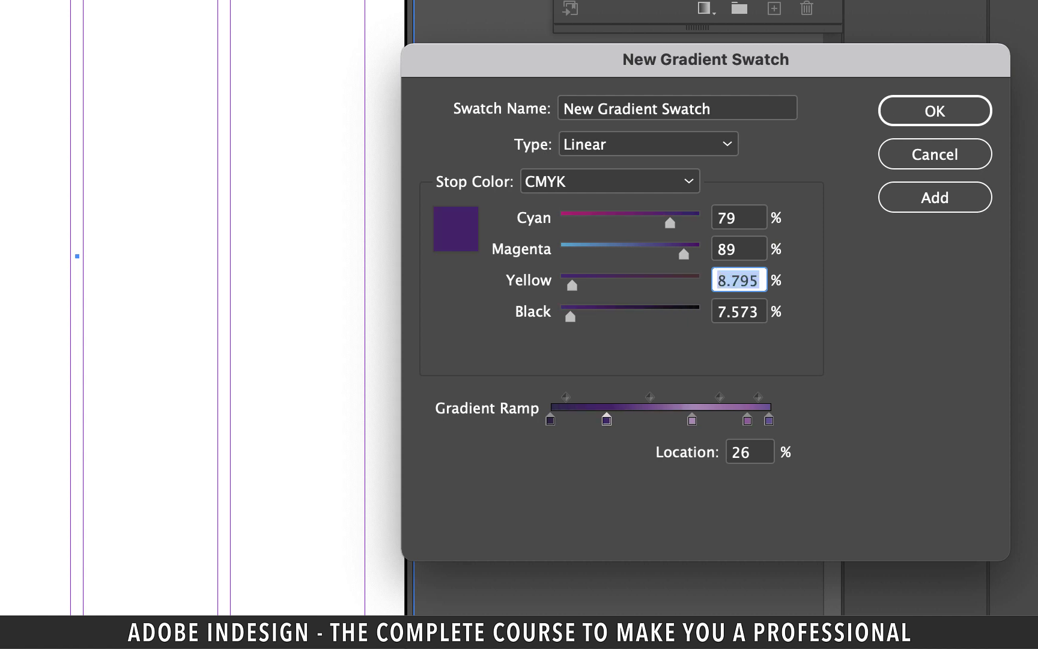
{"action": "type", "text": "33"}
{"action": "key", "text": "Tab"}
{"action": "type", "text": "2"}
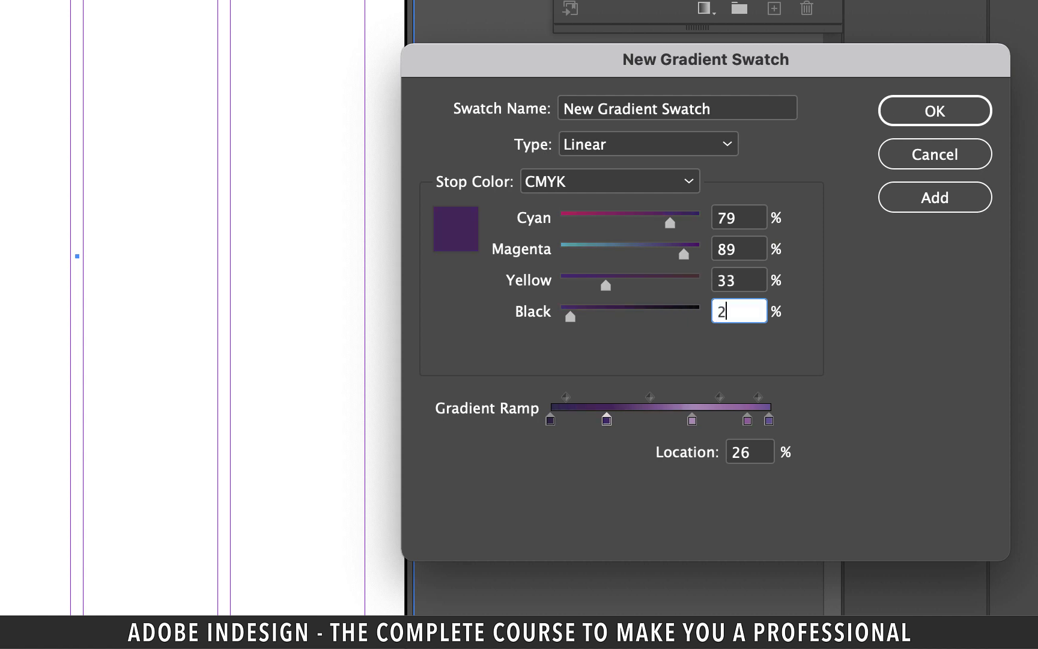
{"action": "type", "text": "4"}
{"action": "left_click", "coordinate": [926, 205]}
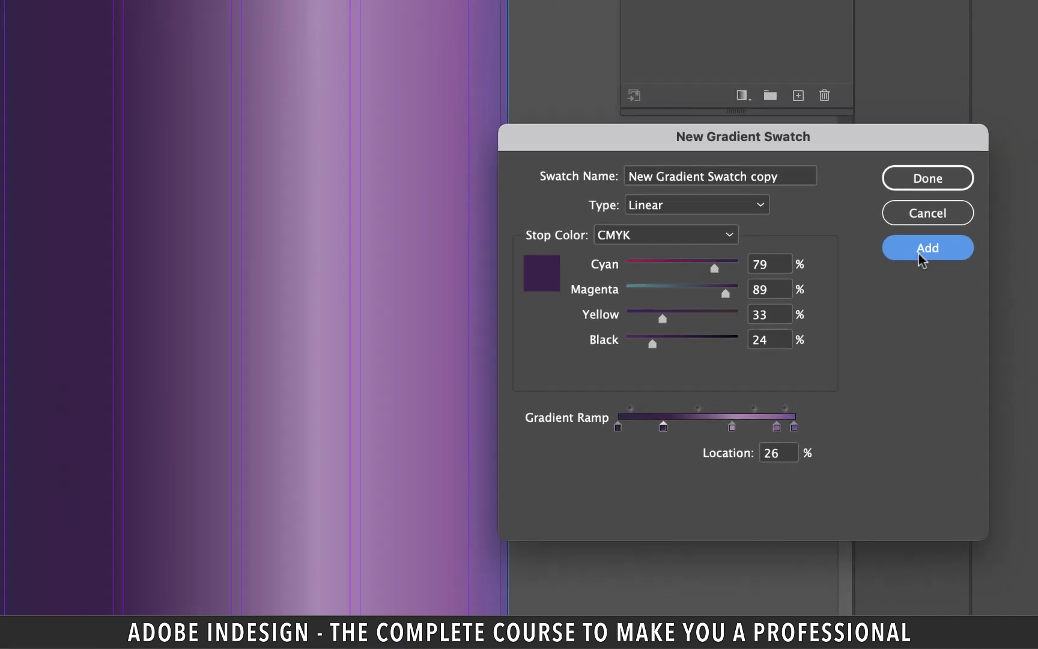
Close the gradient settings and drag a first diagonal gradient across page 2
{"action": "left_click", "coordinate": [928, 178]}
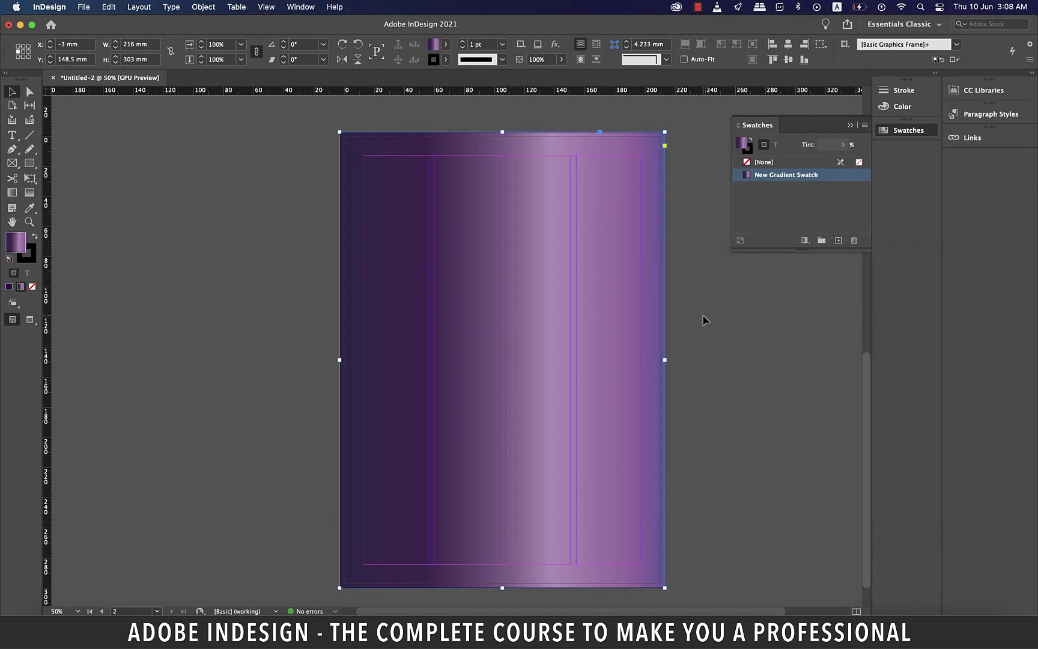
{"action": "scroll", "coordinate": [704, 319], "scroll_direction": "right", "scroll_amount": 3}
{"action": "scroll", "coordinate": [625, 346], "scroll_direction": "right", "scroll_amount": 2}
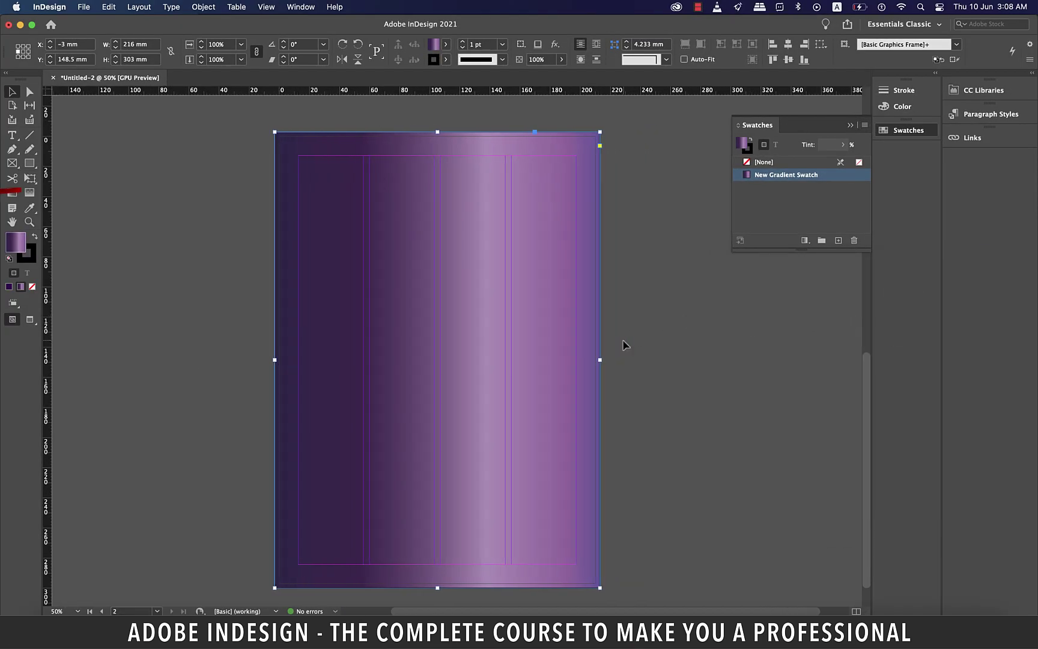
{"action": "key", "text": "g"}
{"action": "left_click_drag", "start_coordinate": [270, 575], "coordinate": [271, 561]}
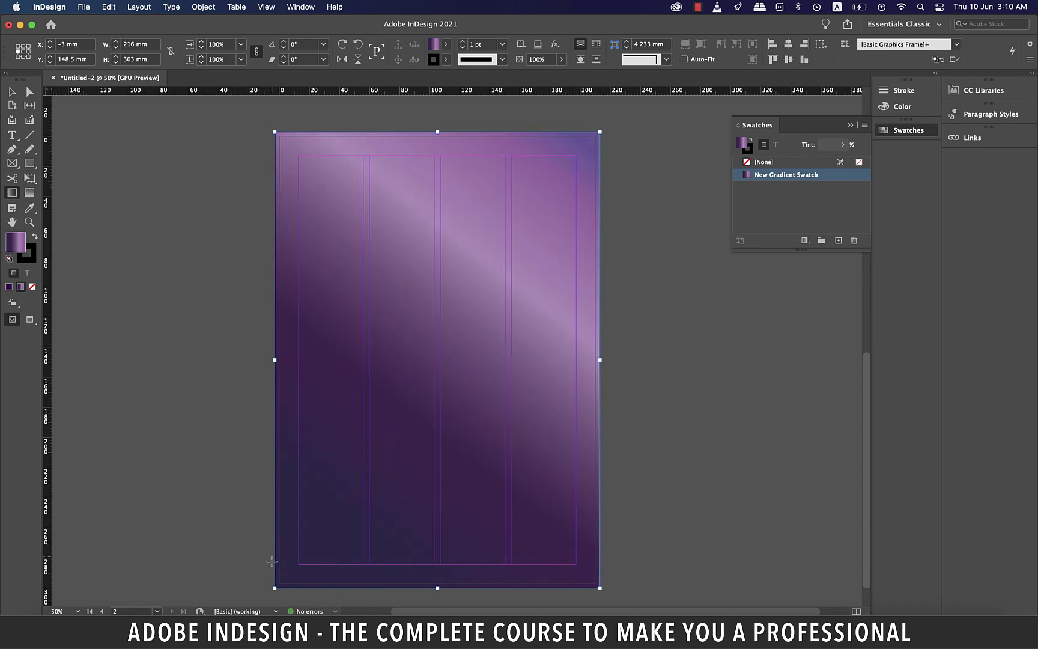
{"action": "key", "text": "super+minus"}
{"action": "left_click_drag", "start_coordinate": [378, 563], "coordinate": [541, 340]}
Redraw the gradient from lower left to upper right and preview page 2
{"action": "key", "text": "v"}
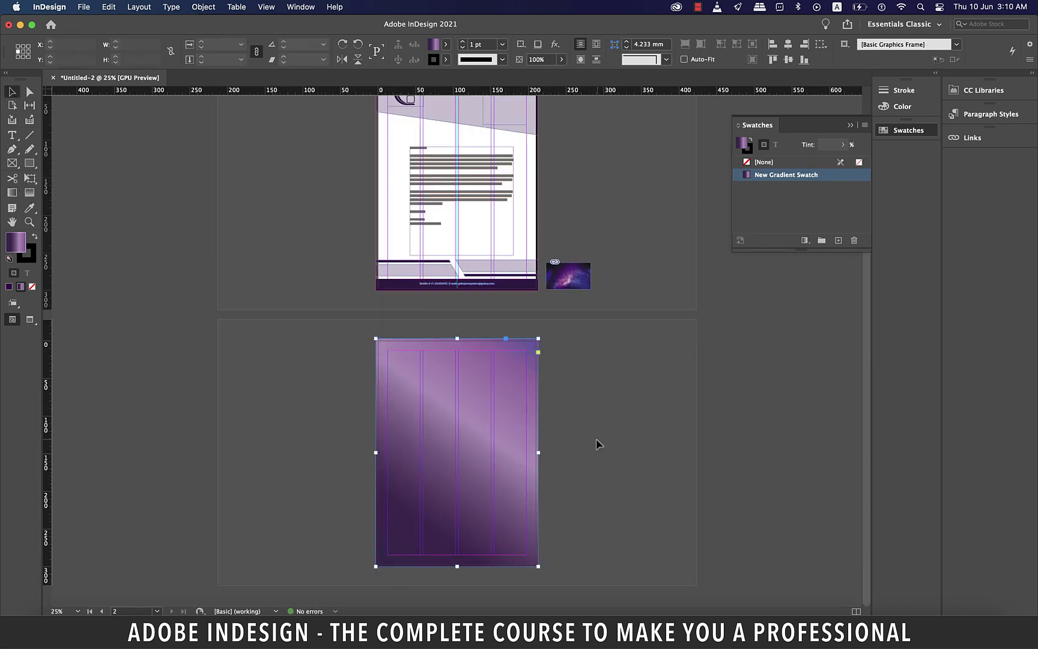
{"action": "key", "text": "super+equal"}
{"action": "key", "text": "super+minus"}
{"action": "key", "text": "g"}
{"action": "left_click_drag", "start_coordinate": [541, 340], "coordinate": [554, 336]}
{"action": "left_click_drag", "start_coordinate": [378, 563], "coordinate": [551, 348]}
{"action": "key", "text": "super+equal"}
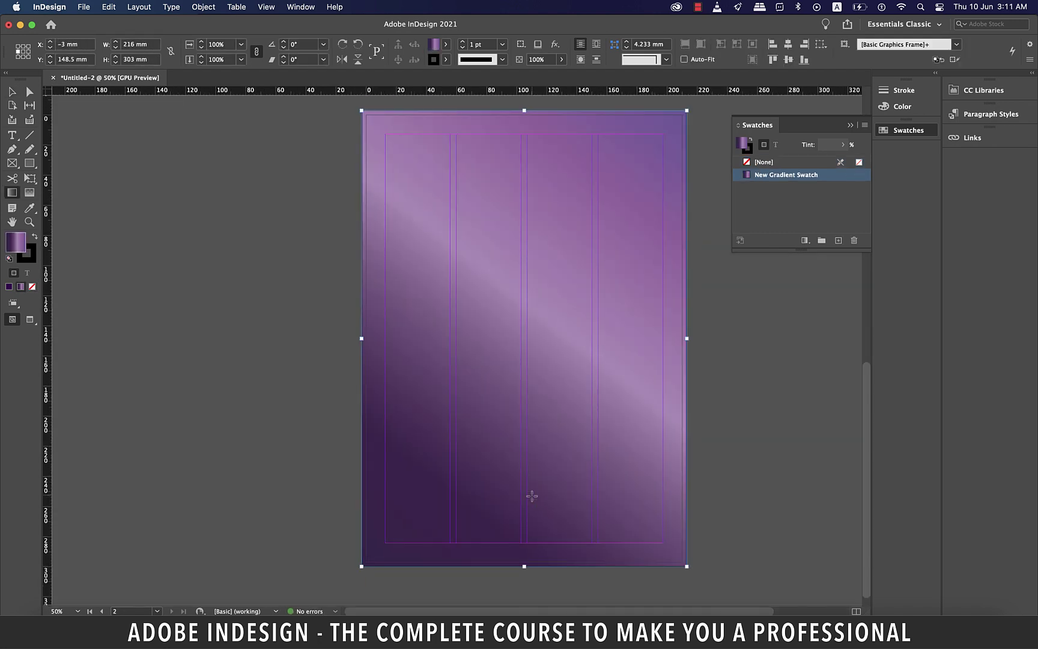
{"action": "key", "text": "w"}
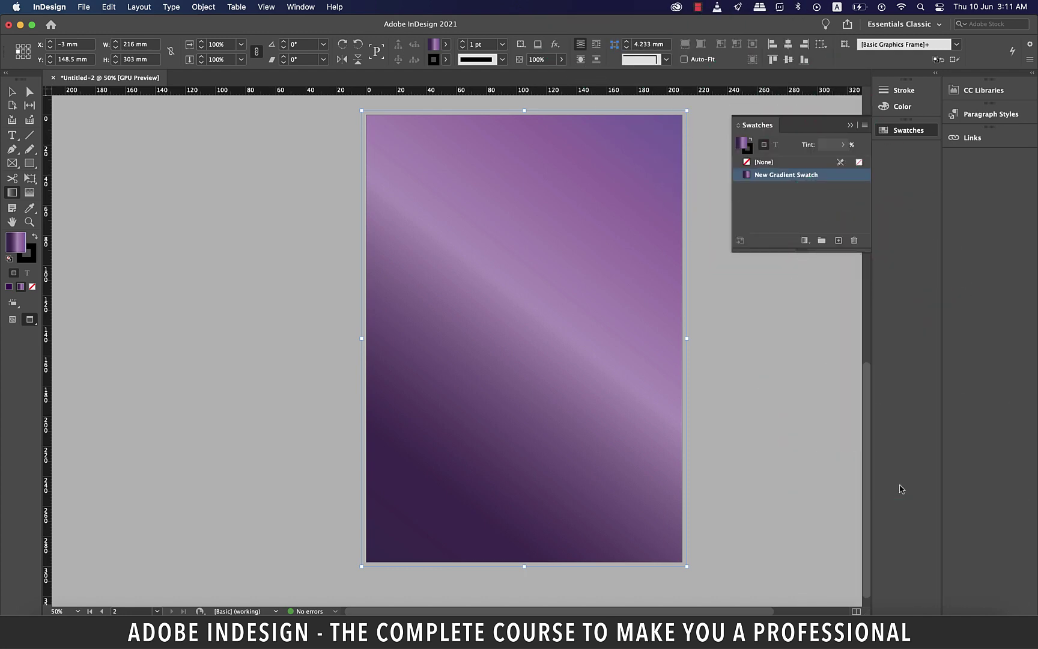
{"action": "left_click", "coordinate": [83, 7]}
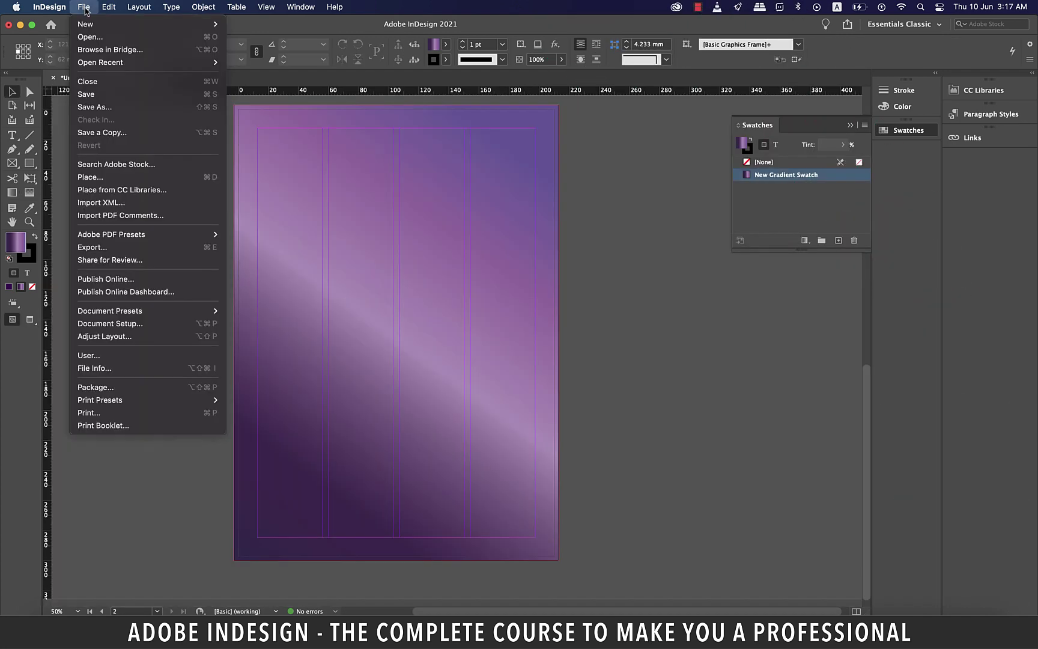
Place the white logo PNG large on page 2 and draw a 216 × 22.5 mm band below it
{"action": "left_click", "coordinate": [125, 177]}
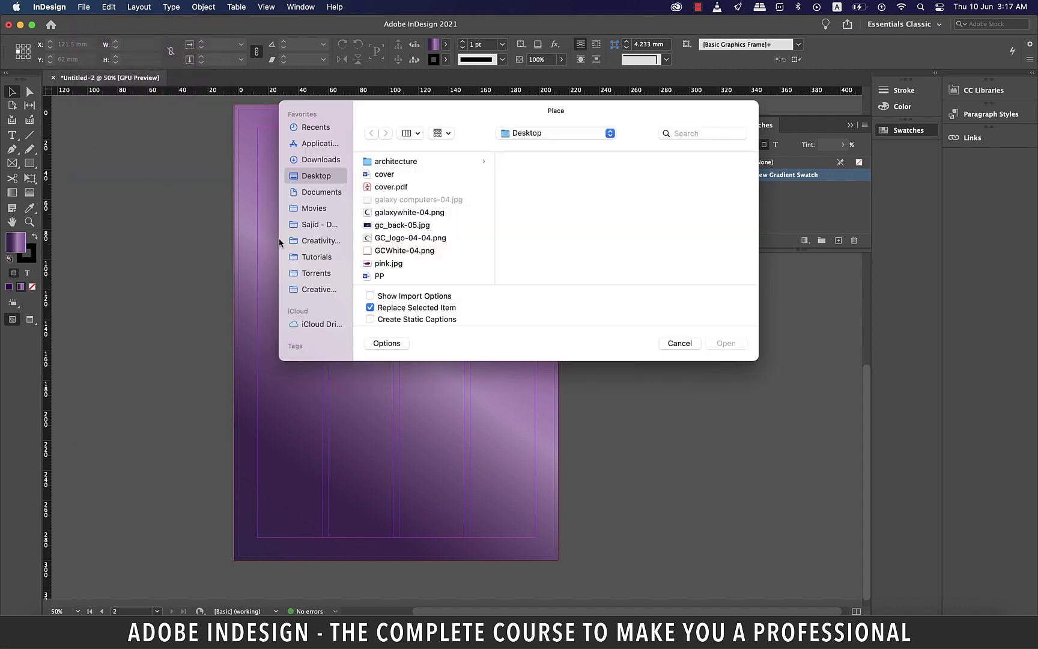
{"action": "left_click", "coordinate": [433, 236]}
{"action": "left_click", "coordinate": [726, 343]}
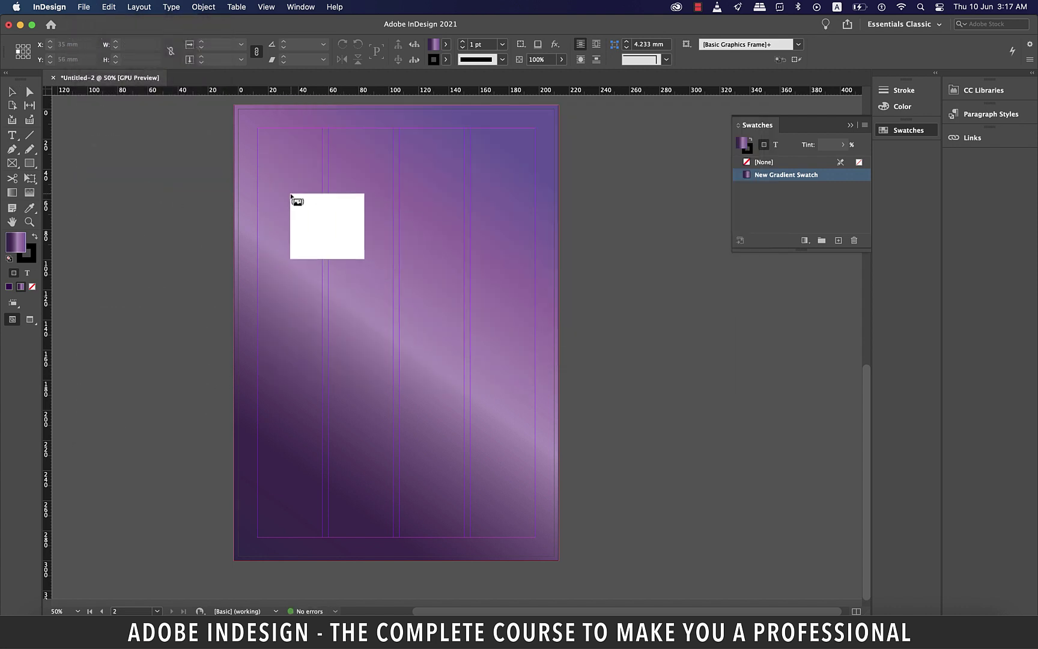
{"action": "left_click_drag", "start_coordinate": [291, 192], "coordinate": [532, 408]}
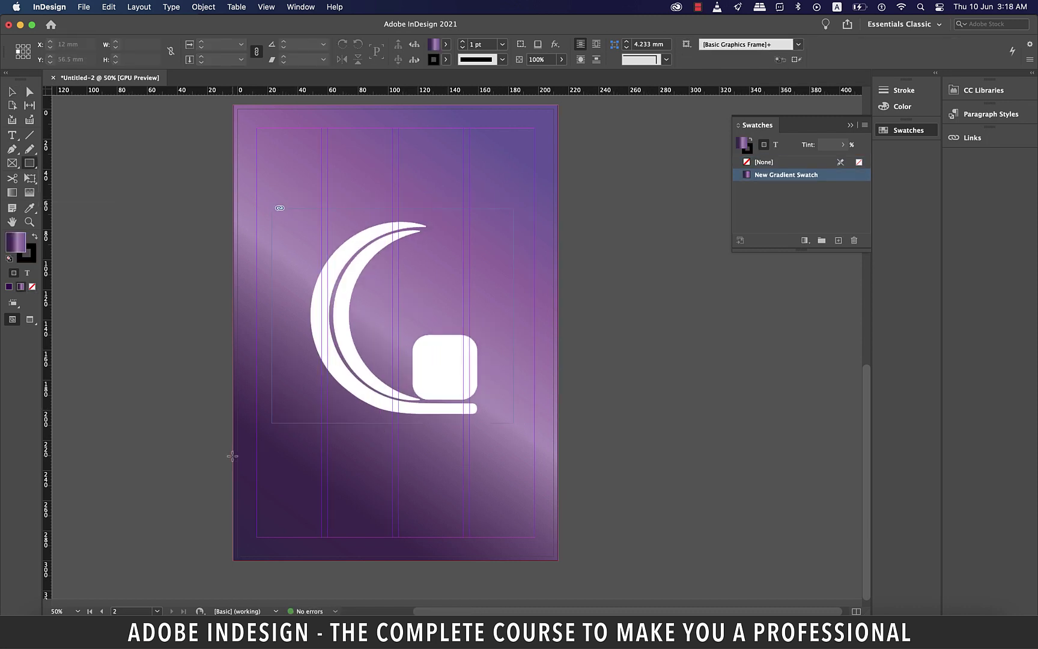
{"action": "left_click_drag", "start_coordinate": [234, 455], "coordinate": [558, 491]}
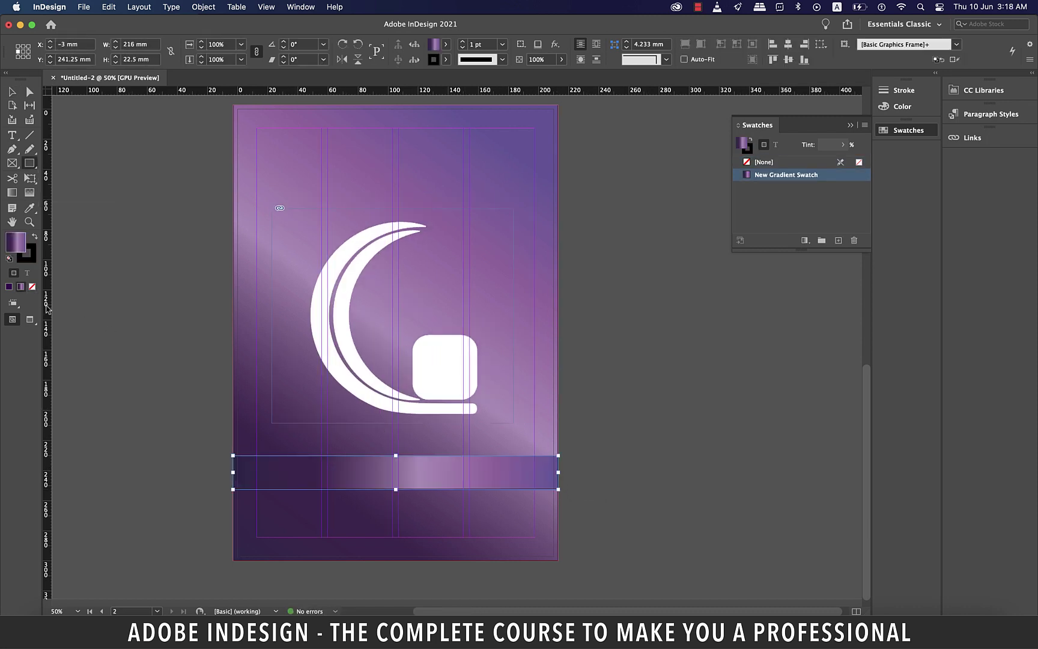
Add a vertical guide at X 105 mm, then delete the gradient strip and the tall test rectangle
{"action": "left_click_drag", "start_coordinate": [47, 309], "coordinate": [395, 413]}
{"action": "key", "text": "v"}
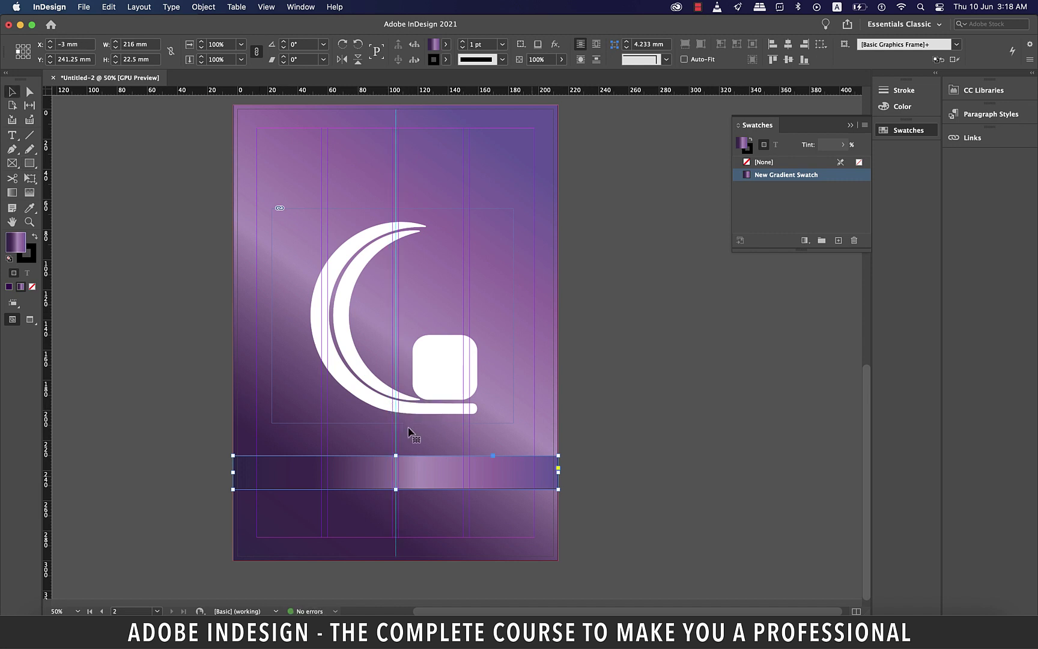
{"action": "key", "text": "Delete"}
{"action": "key", "text": "m"}
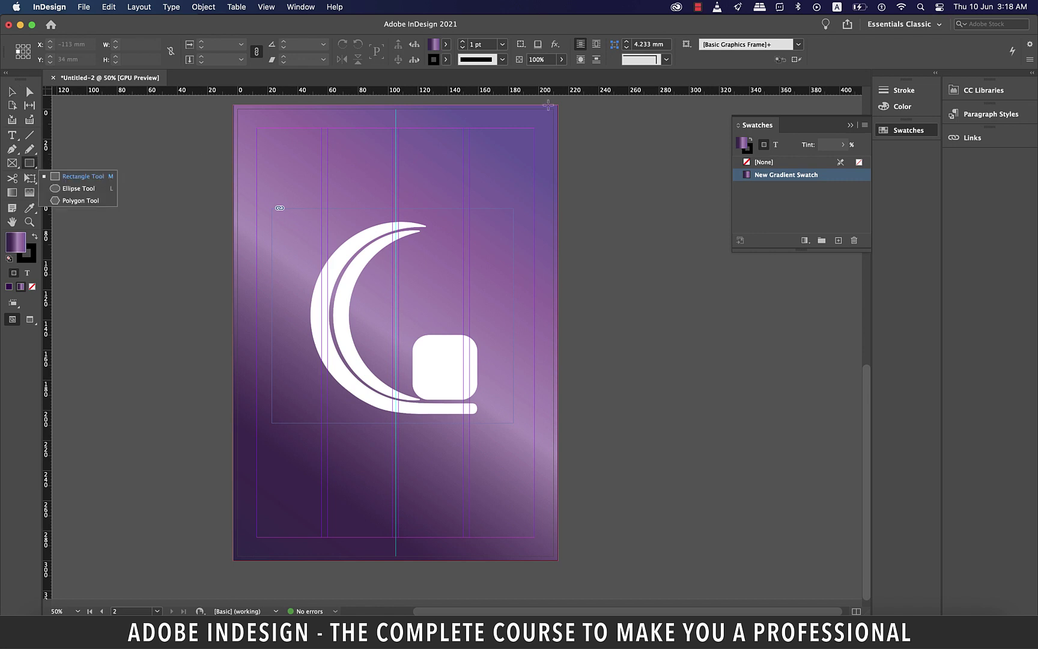
{"action": "mouse_move", "coordinate": [548, 107]}
{"action": "left_mouse_down"}
{"action": "mouse_move", "coordinate": [597, 524]}
{"action": "mouse_move", "coordinate": [483, 560]}
{"action": "left_mouse_up"}
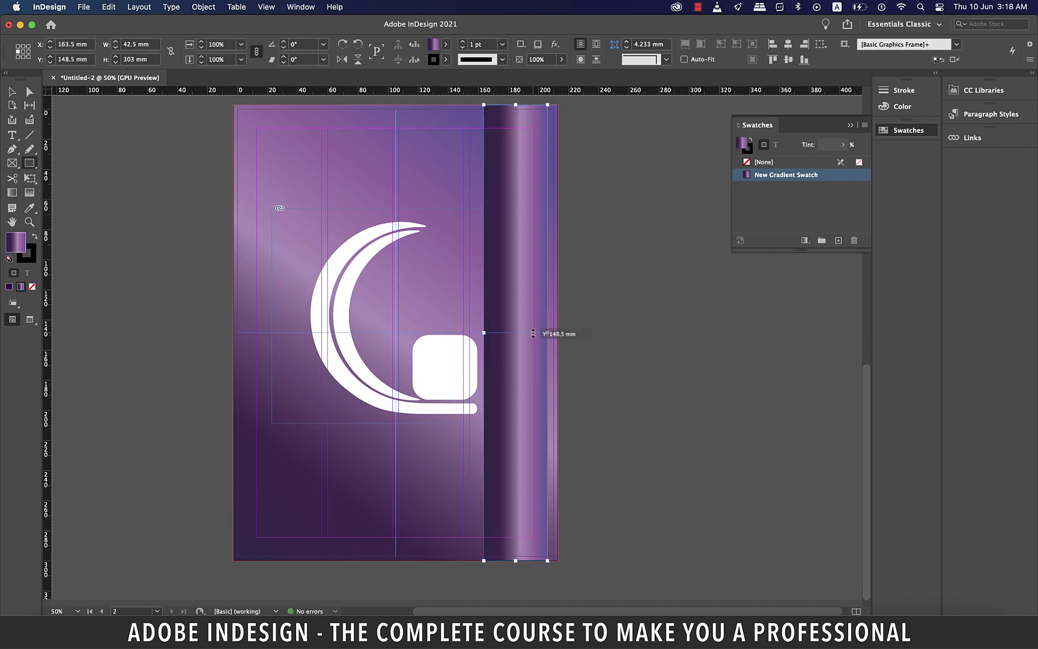
{"action": "key", "text": "v"}
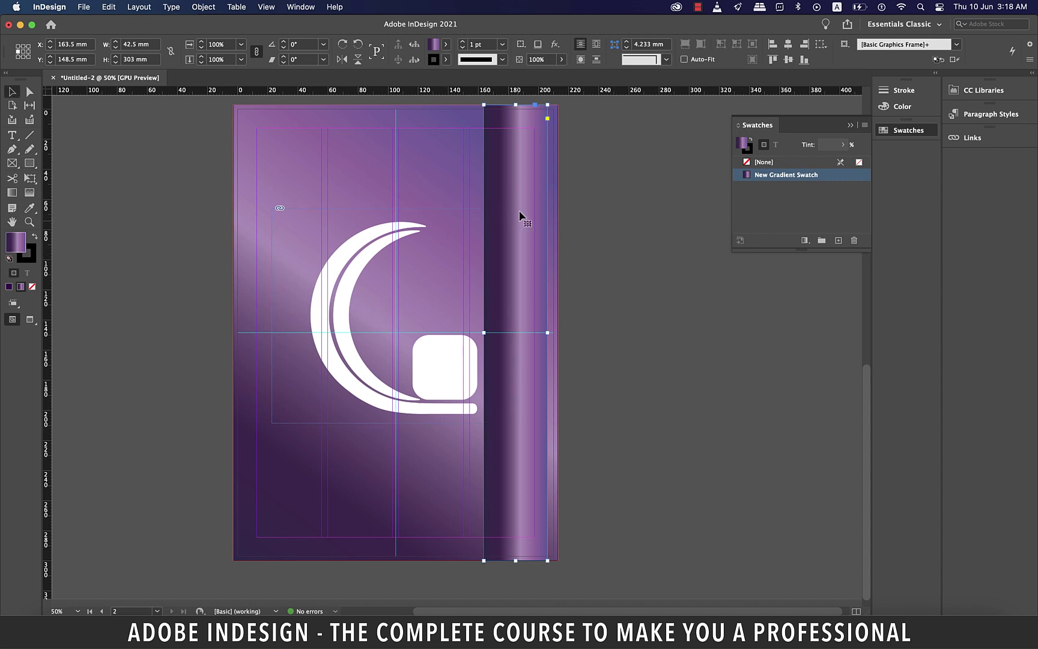
{"action": "key", "text": "Delete"}
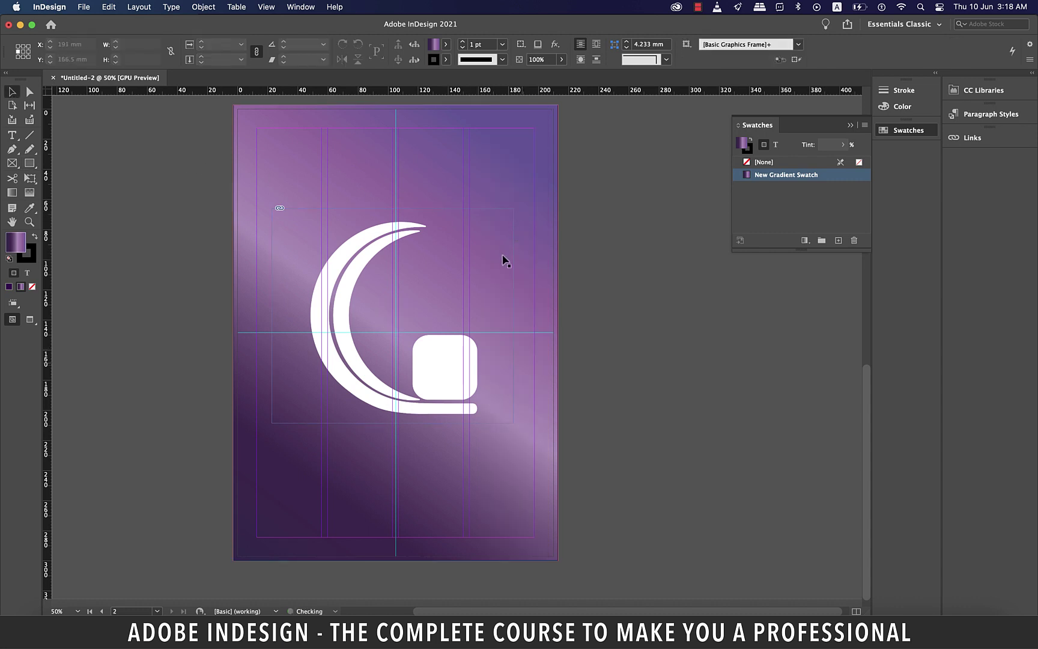
Shift the white logo slightly right and down, then set its opacity to 32%
{"action": "left_click", "coordinate": [458, 378]}
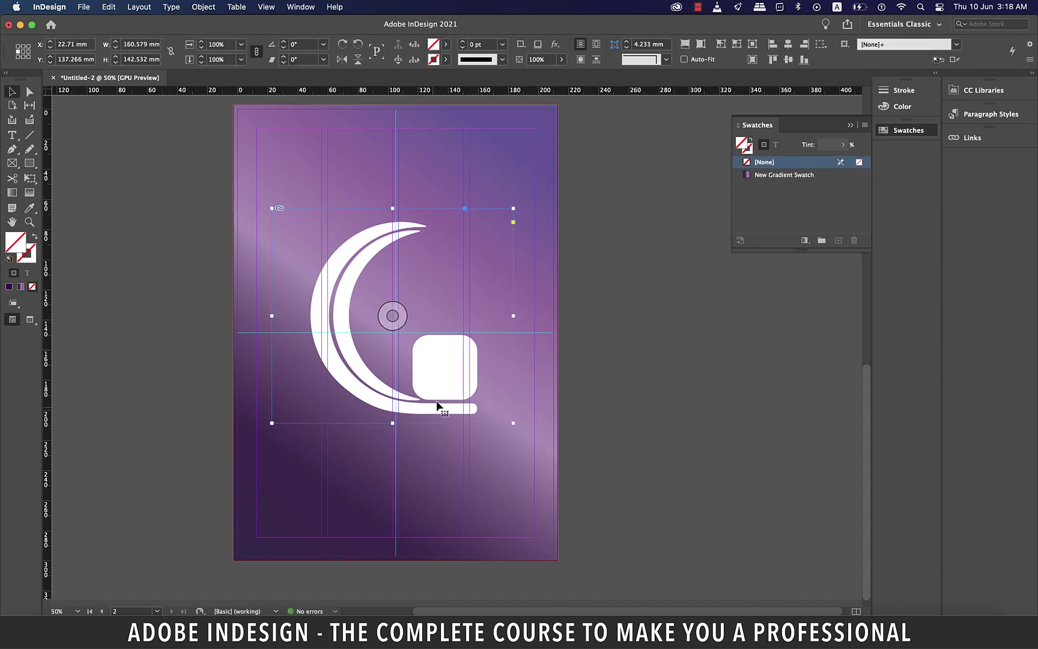
{"action": "left_click_drag", "start_coordinate": [435, 405], "coordinate": [440, 407]}
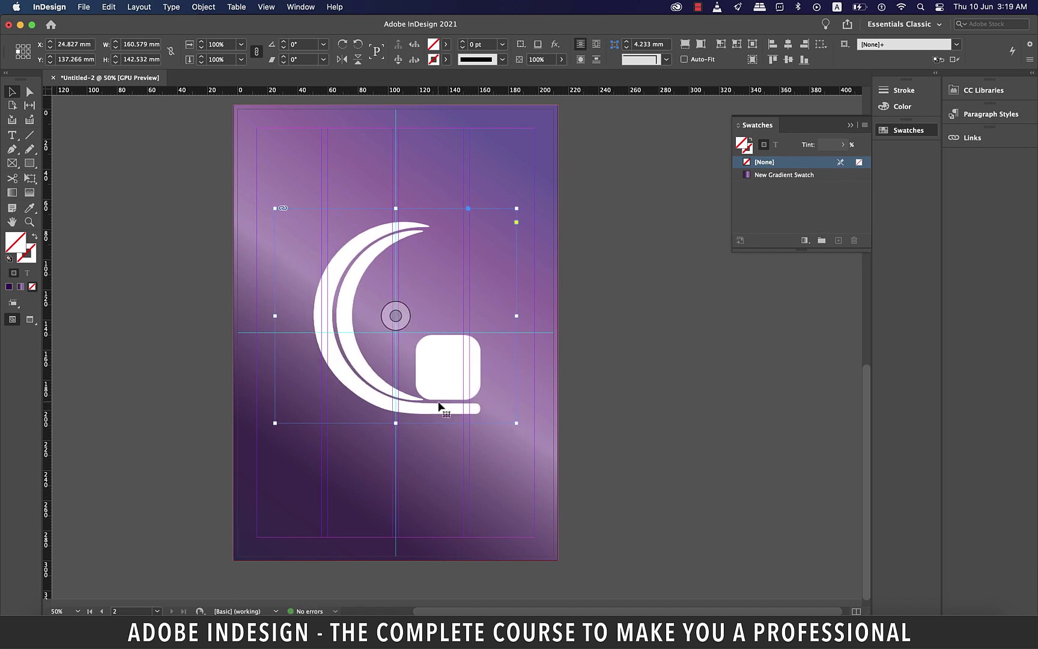
{"action": "key", "text": "Down"}
{"action": "key", "text": "Down"}
{"action": "key", "text": "Down"}
{"action": "key", "text": "Down"}
{"action": "key", "text": "Down"}
{"action": "key", "text": "Down"}
{"action": "key", "text": "Down"}
{"action": "key", "text": "Down"}
{"action": "key", "text": "Down"}
{"action": "key", "text": "Down"}
{"action": "key", "text": "Down"}
{"action": "key", "text": "Down"}
{"action": "key", "text": "Down"}
{"action": "key", "text": "Down"}
{"action": "key", "text": "Down"}
{"action": "key", "text": "Down"}
{"action": "key", "text": "Down"}
{"action": "key", "text": "Down"}
{"action": "key", "text": "Down"}
{"action": "key", "text": "Down"}
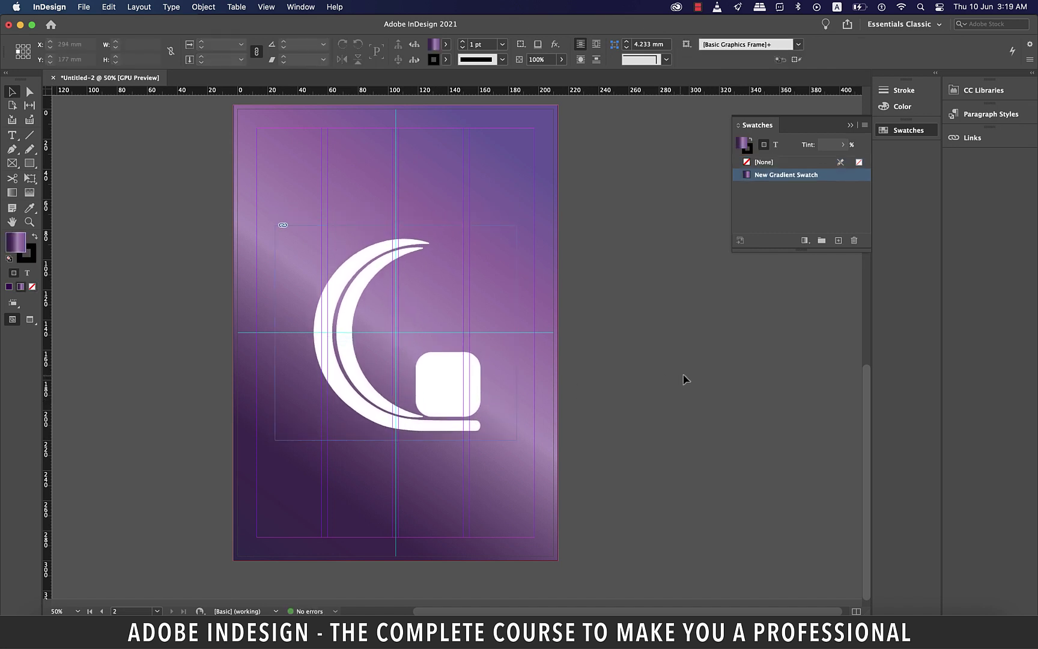
{"action": "left_click", "coordinate": [562, 59]}
{"action": "left_click_drag", "start_coordinate": [536, 76], "coordinate": [516, 79]}
{"action": "left_click", "coordinate": [643, 270]}
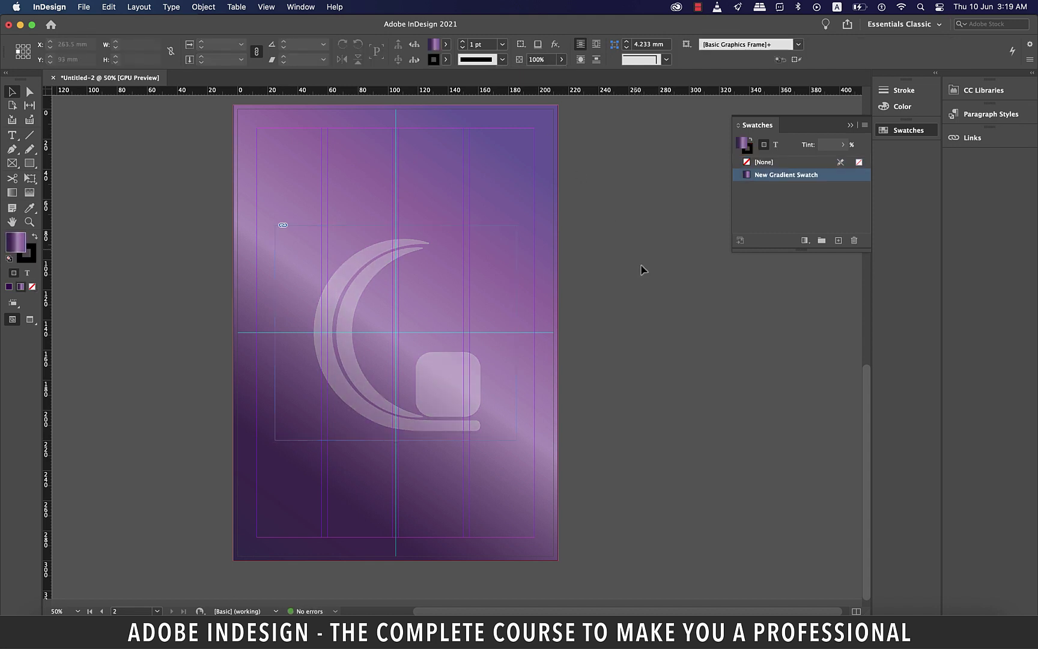
Switch to Preview mode and zoom back to show the whole page 1 letterhead at 50%
{"action": "key", "text": "w"}
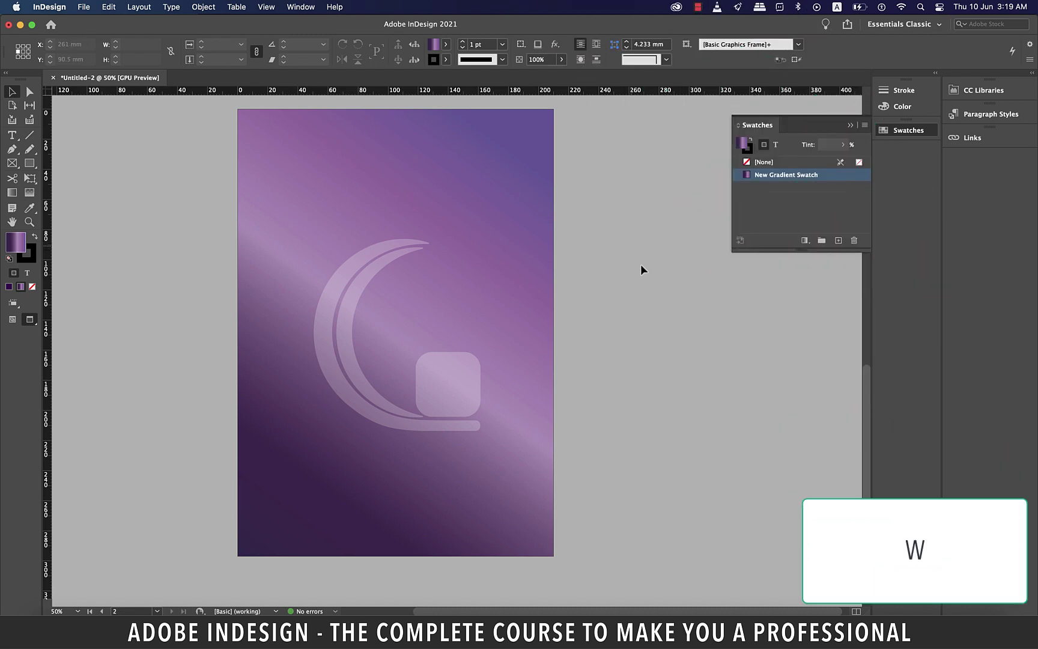
{"action": "key", "text": "super+minus"}
{"action": "key", "text": "super+minus"}
{"action": "scroll", "coordinate": [641, 269], "scroll_direction": "up", "scroll_amount": 1}
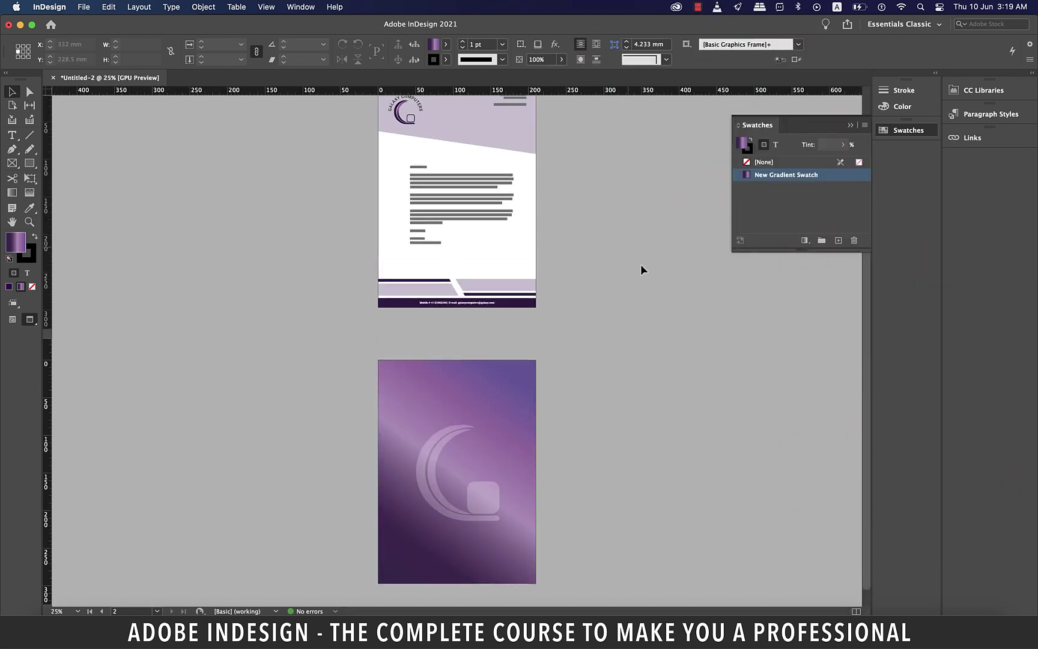
{"action": "scroll", "coordinate": [640, 263], "scroll_direction": "up", "scroll_amount": 3}
{"action": "key", "text": "super+equal"}
{"action": "key", "text": "super+equal"}
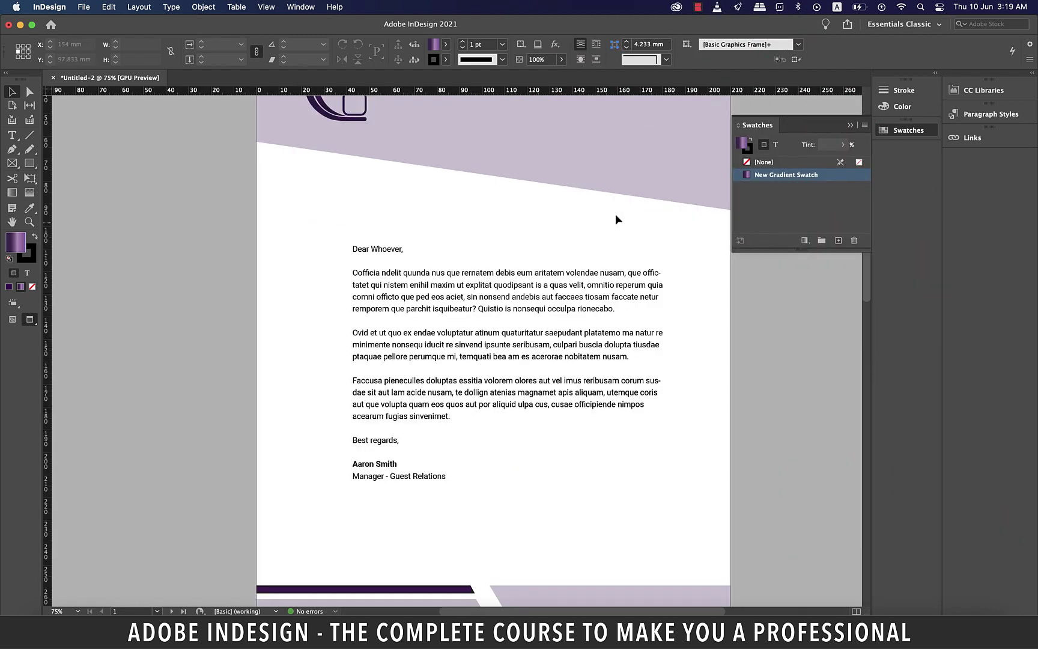
{"action": "key", "text": "super+minus"}
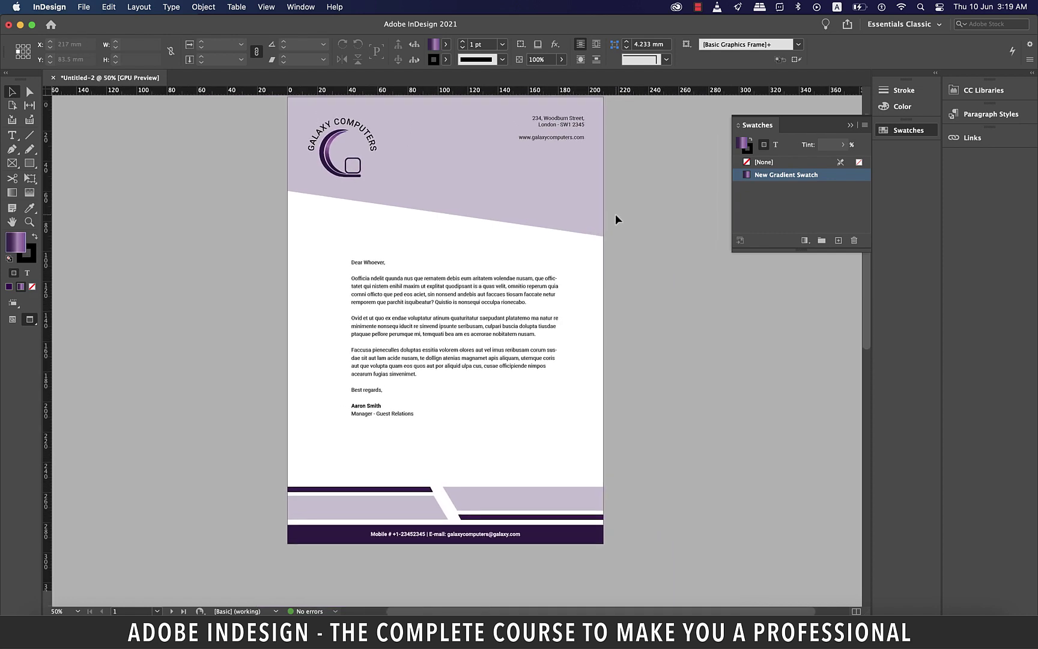
{"action": "scroll", "coordinate": [616, 215], "scroll_direction": "up", "scroll_amount": 1}
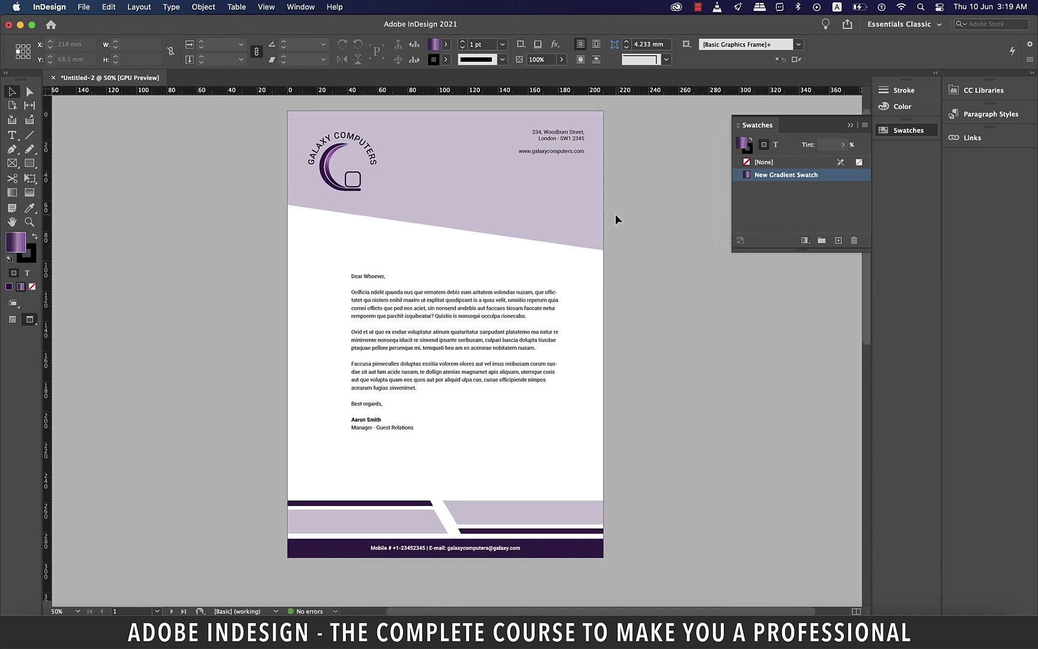